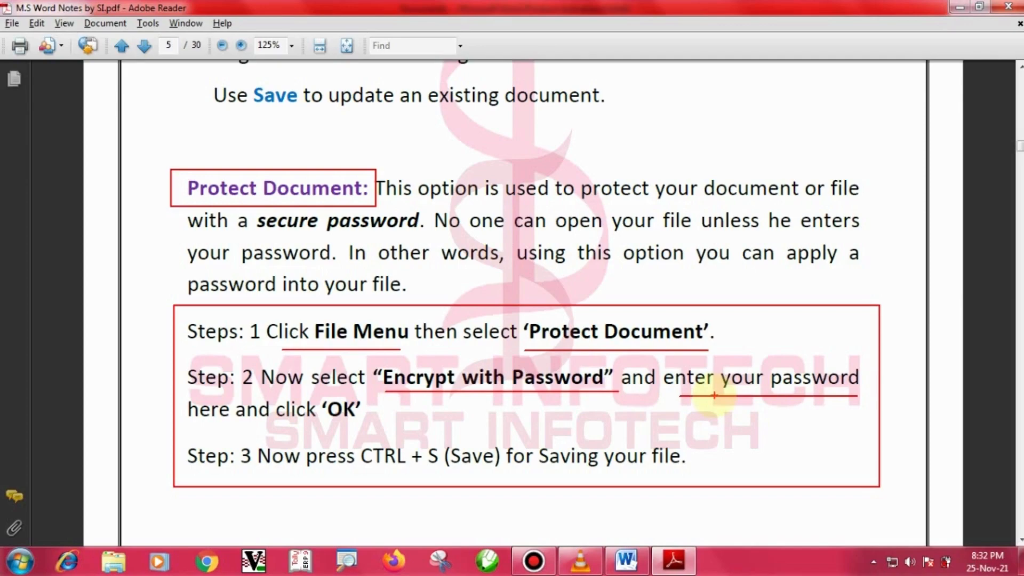
# Annotate the Reader notes (OK, Step 3, CTRL + S), then clear them and return to Word.
pyautogui.moveTo(290, 429); pyautogui.dragTo(373, 420)
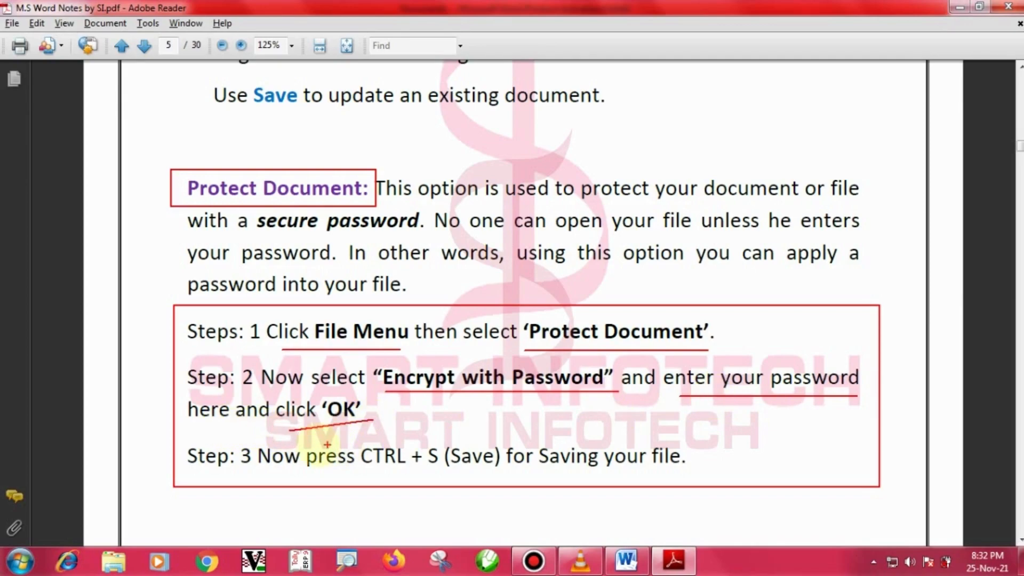
pyautogui.moveTo(165, 439)
pyautogui.mouseDown()
pyautogui.moveTo(359, 473)
pyautogui.moveTo(696, 469)
pyautogui.moveTo(693, 477)
pyautogui.moveTo(713, 480)
pyautogui.mouseUp()
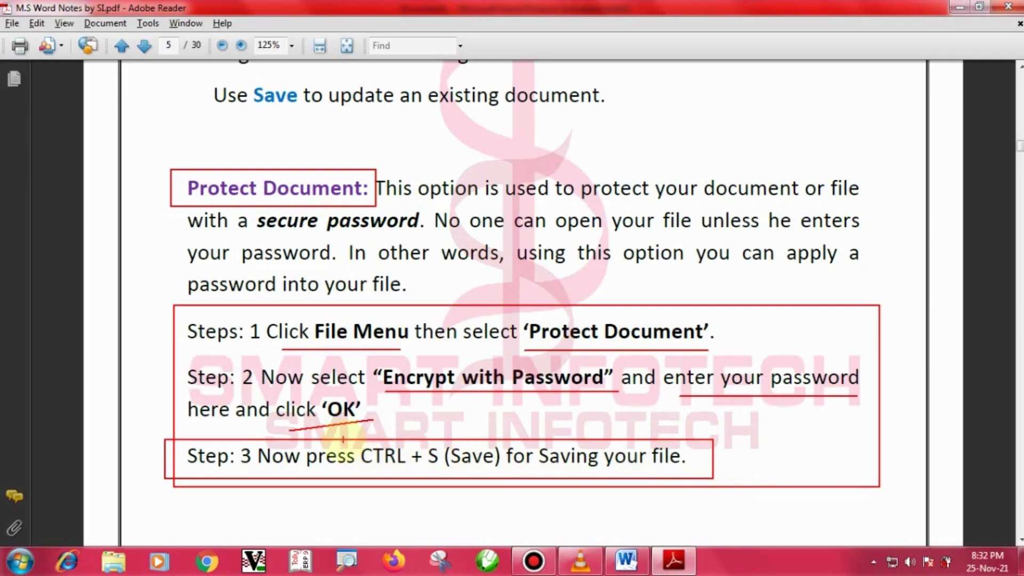
pyautogui.moveTo(351, 427)
pyautogui.mouseDown()
pyautogui.moveTo(480, 483)
pyautogui.moveTo(439, 483)
pyautogui.mouseUp()
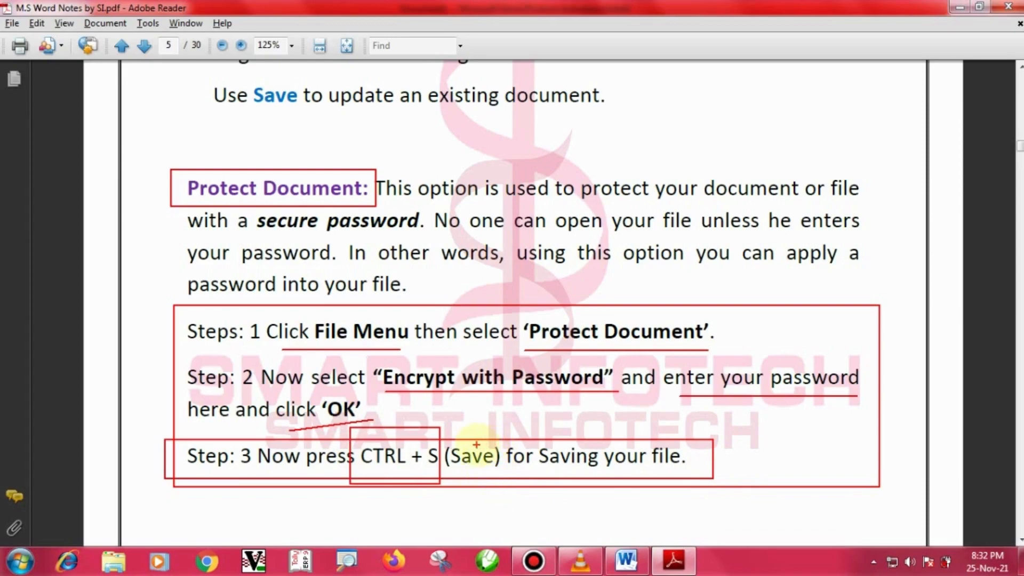
pyautogui.moveTo(476, 444); pyautogui.dragTo(518, 384)
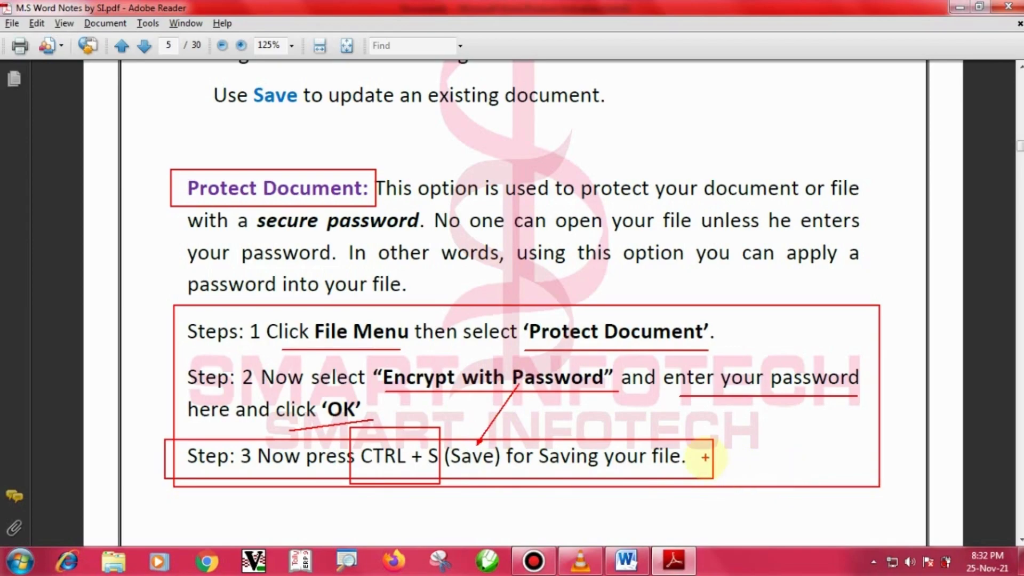
pyautogui.press('Escape')
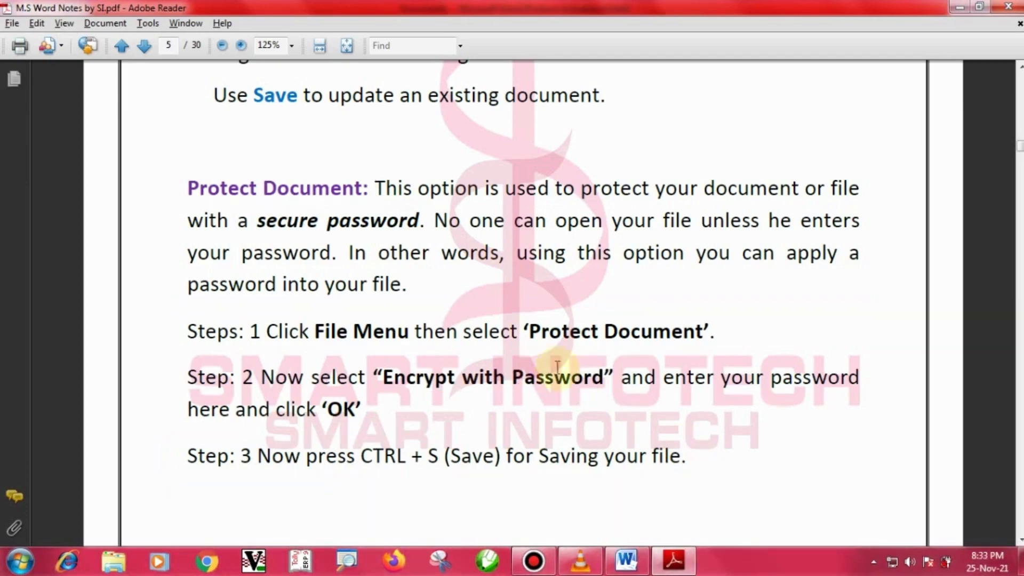
pyautogui.hotkey('alt', 'Tab')
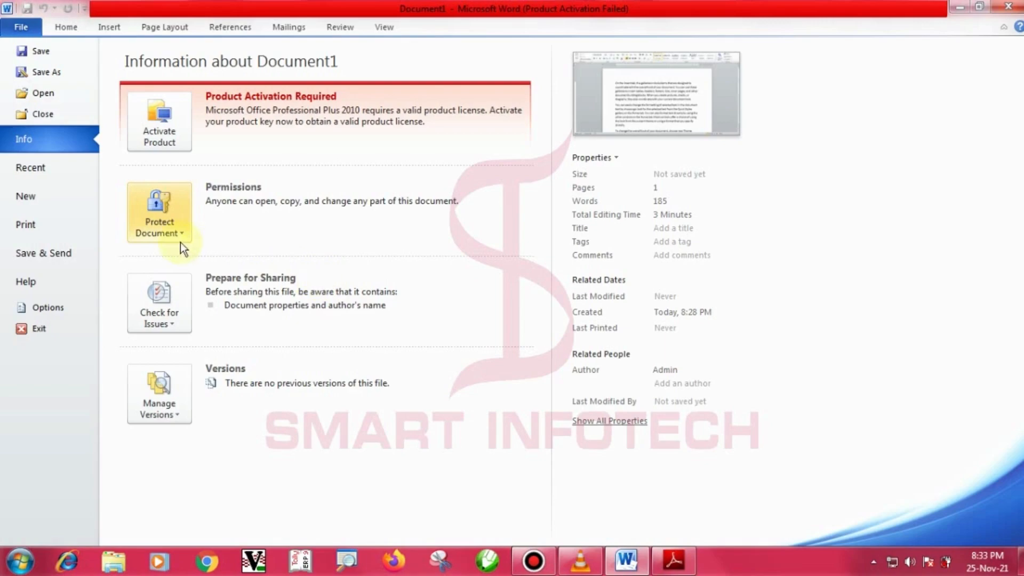
# Choose Protect Document > Encrypt with Password on the Info page.
pyautogui.click(177, 228)
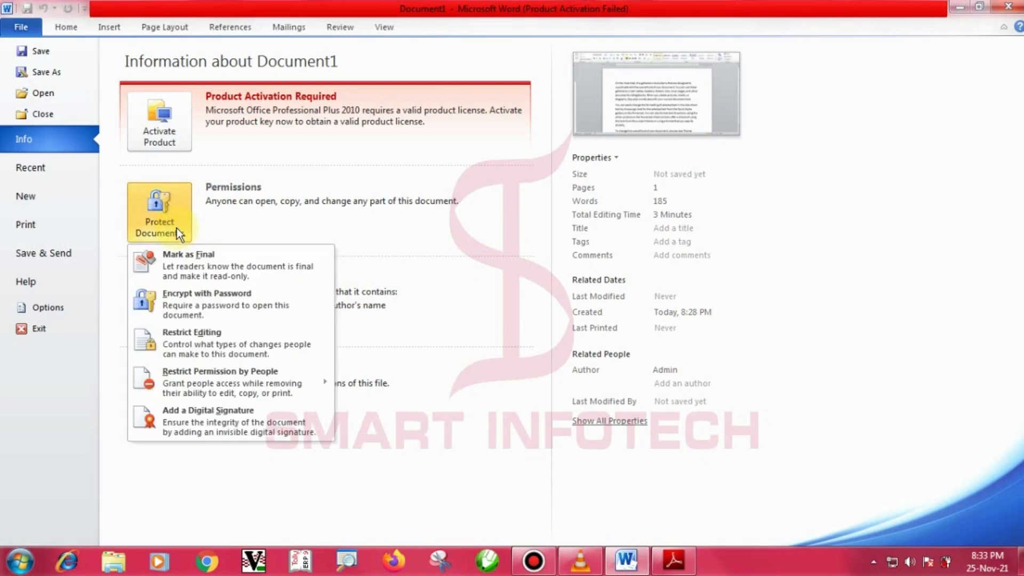
pyautogui.click(214, 305)
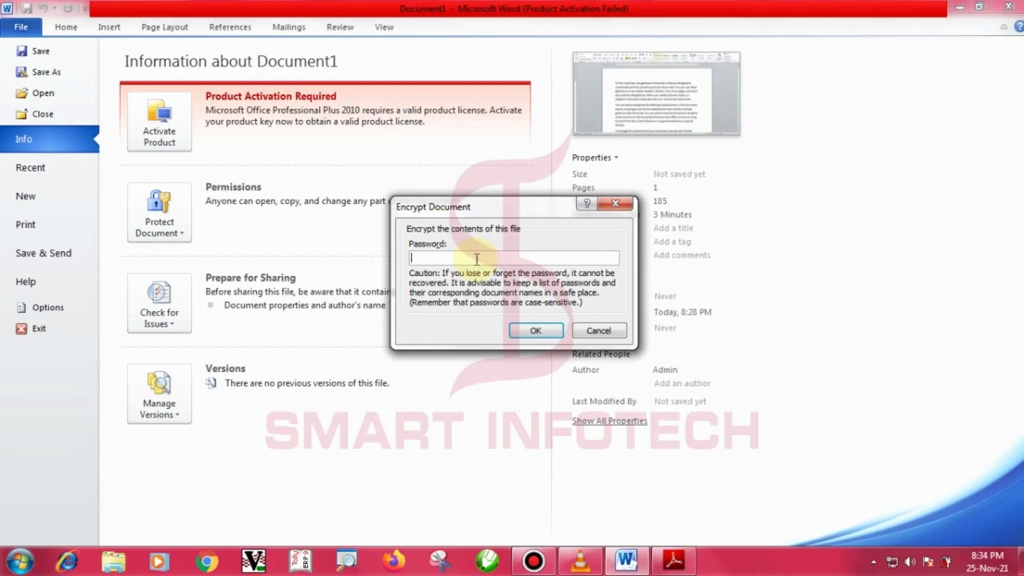
# Enter an open password for Document1 and re-enter it in the Confirm Password prompt.
pyautogui.write('123')
pyautogui.click(540, 329)
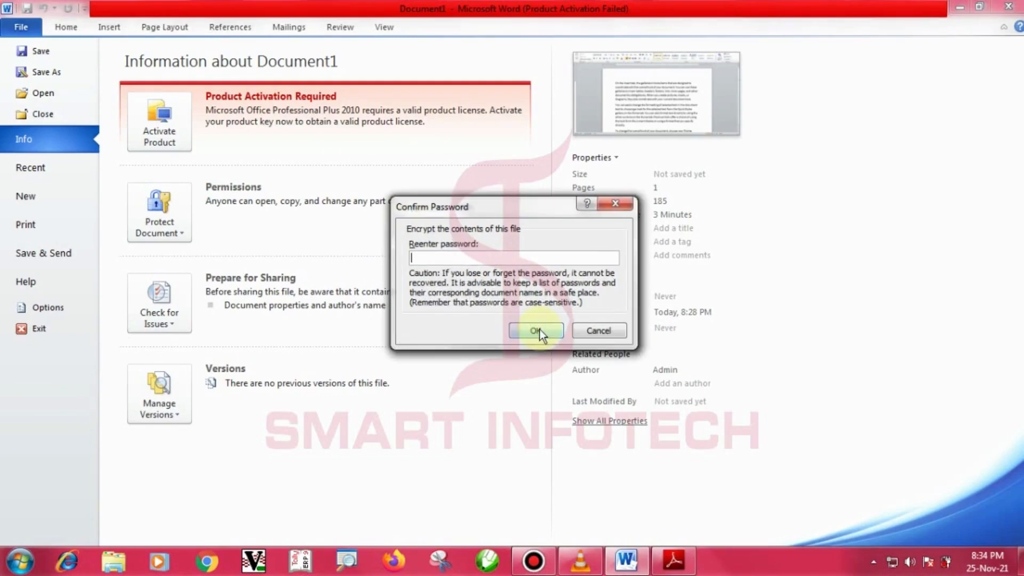
pyautogui.hotkey('ctrl', '2')
pyautogui.moveTo(372, 185); pyautogui.dragTo(506, 230)
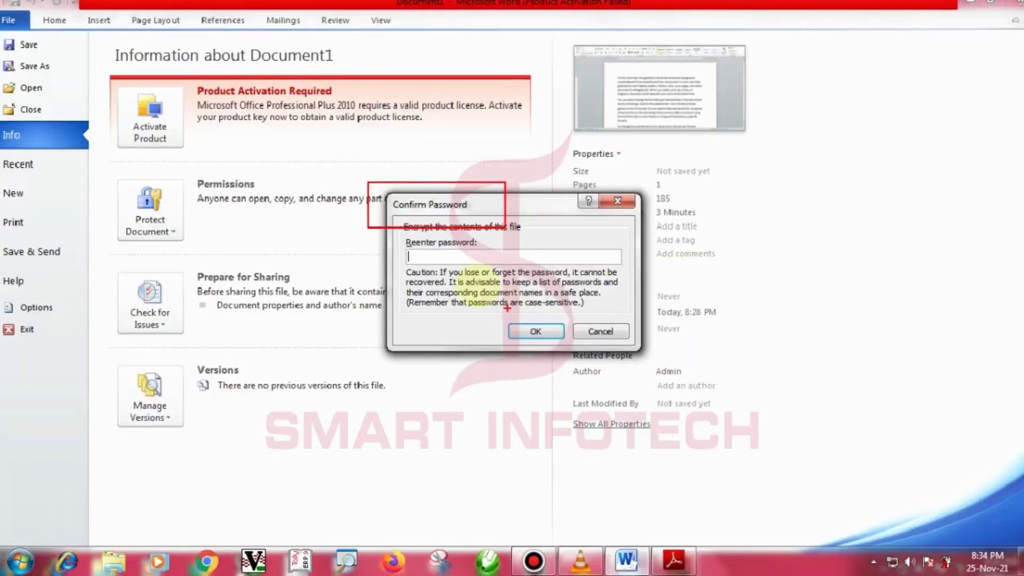
pyautogui.press('Escape')
pyautogui.click(404, 198)
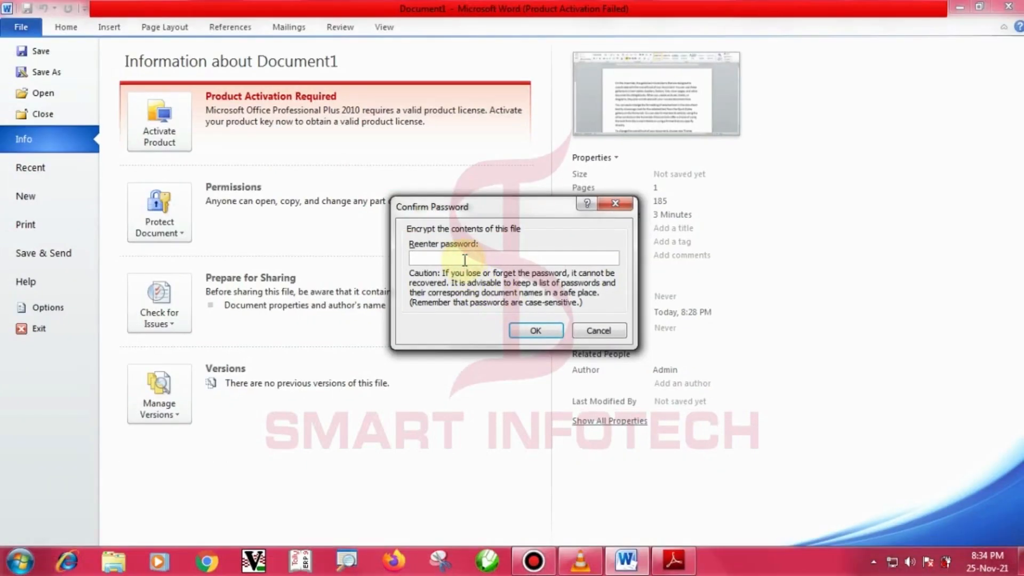
pyautogui.write('1')
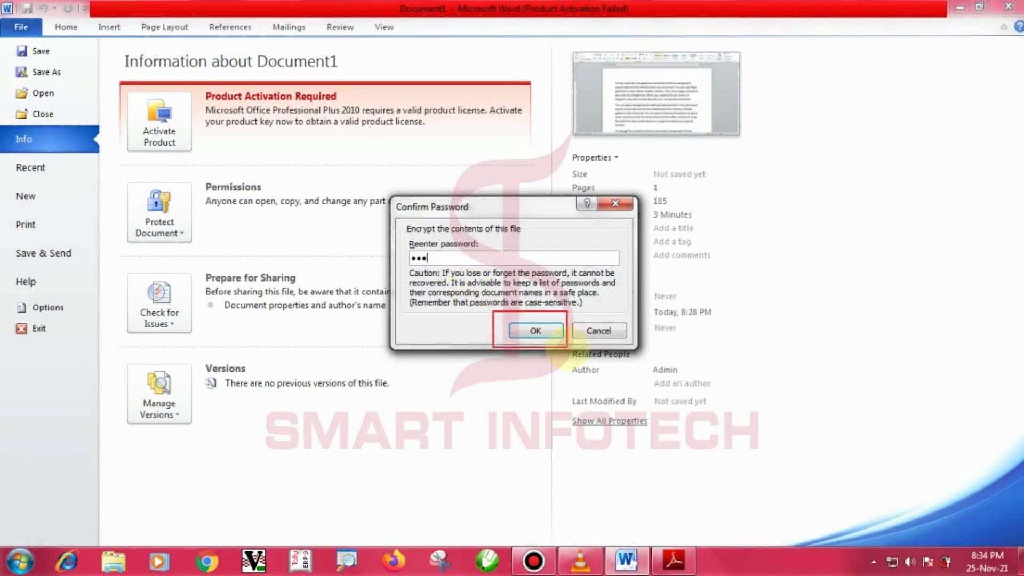
pyautogui.click(536, 331)
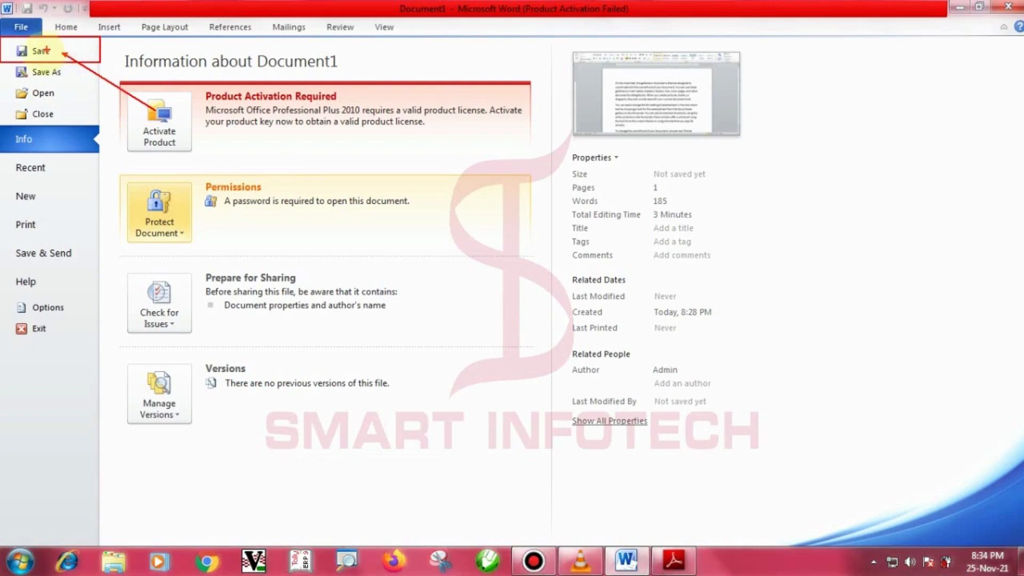
# In Save As, choose Local Disk (C:) and save with the file name 'Class 02'.
pyautogui.click(40, 51)
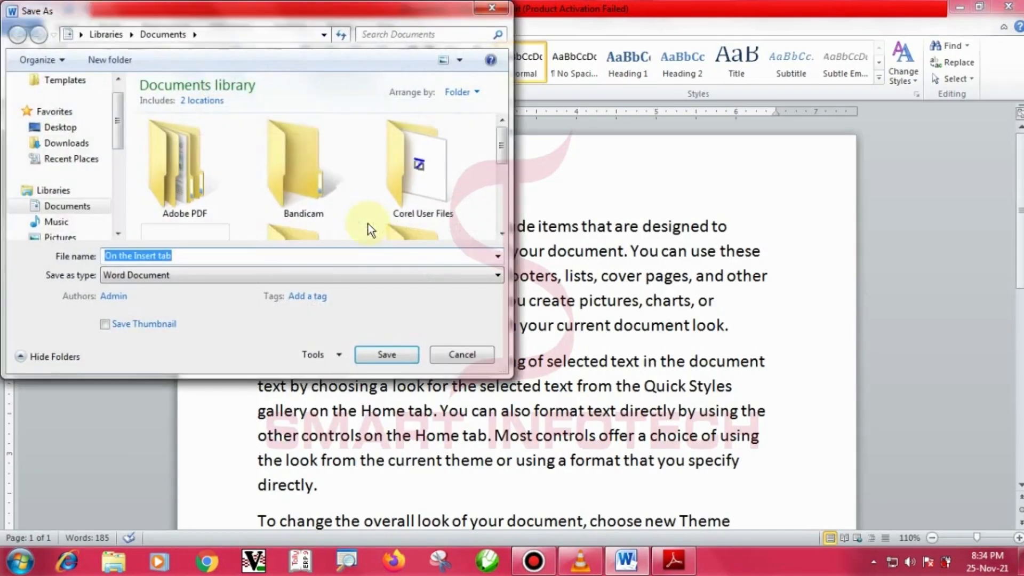
pyautogui.moveTo(263, 16); pyautogui.dragTo(479, 62)
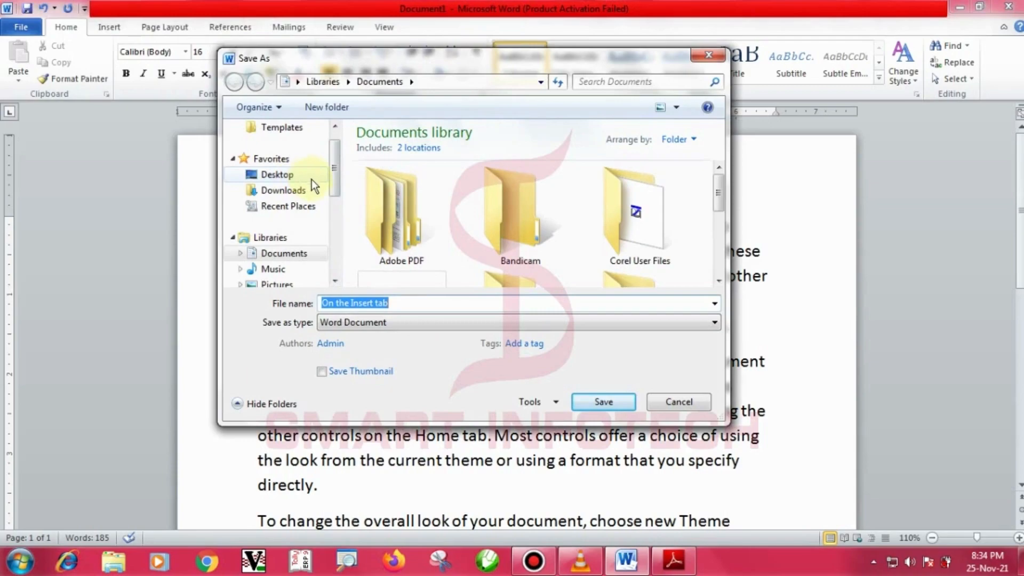
pyautogui.moveTo(329, 171); pyautogui.dragTo(351, 234)
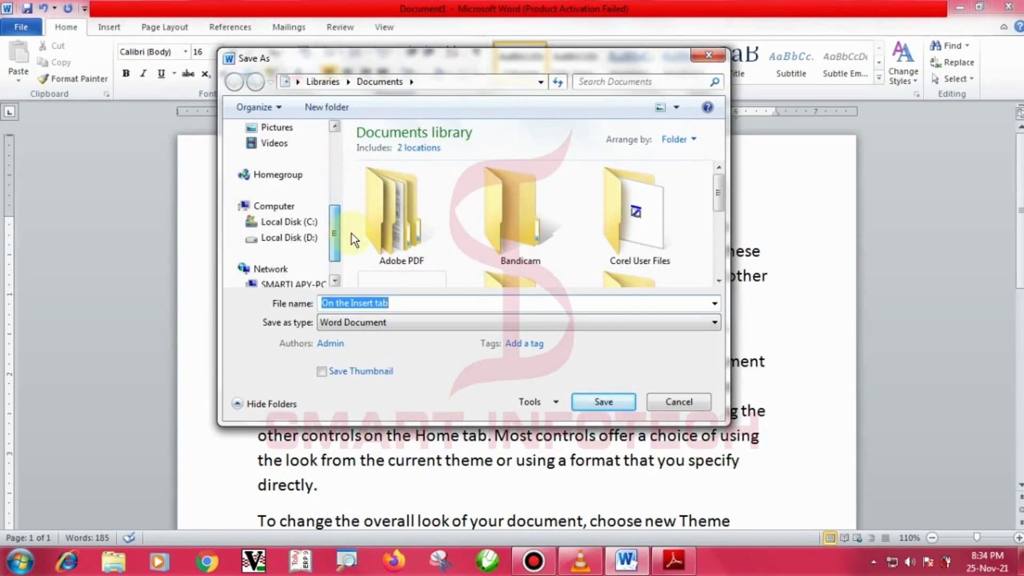
pyautogui.click(320, 224)
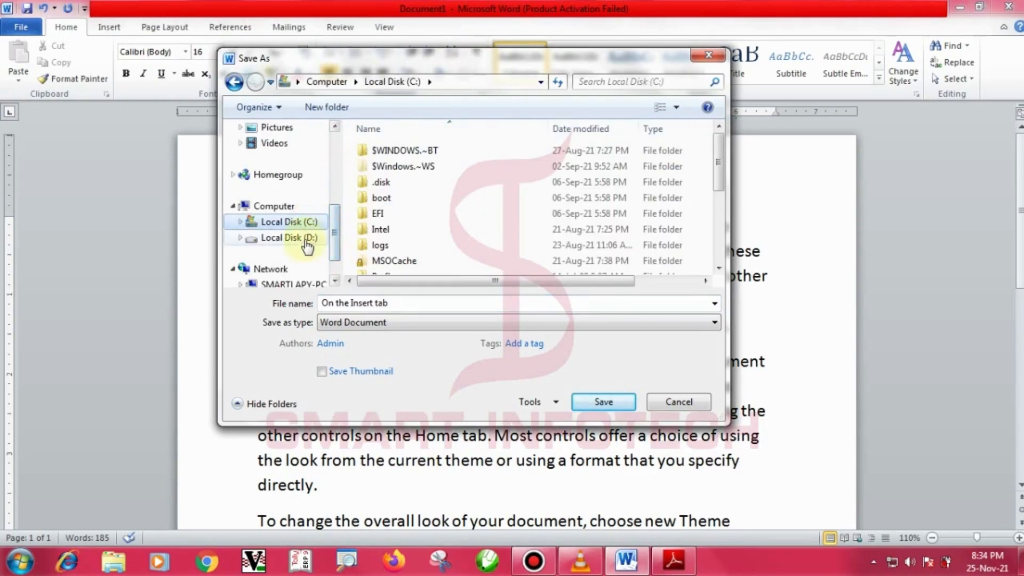
pyautogui.click(312, 238)
pyautogui.click(310, 221)
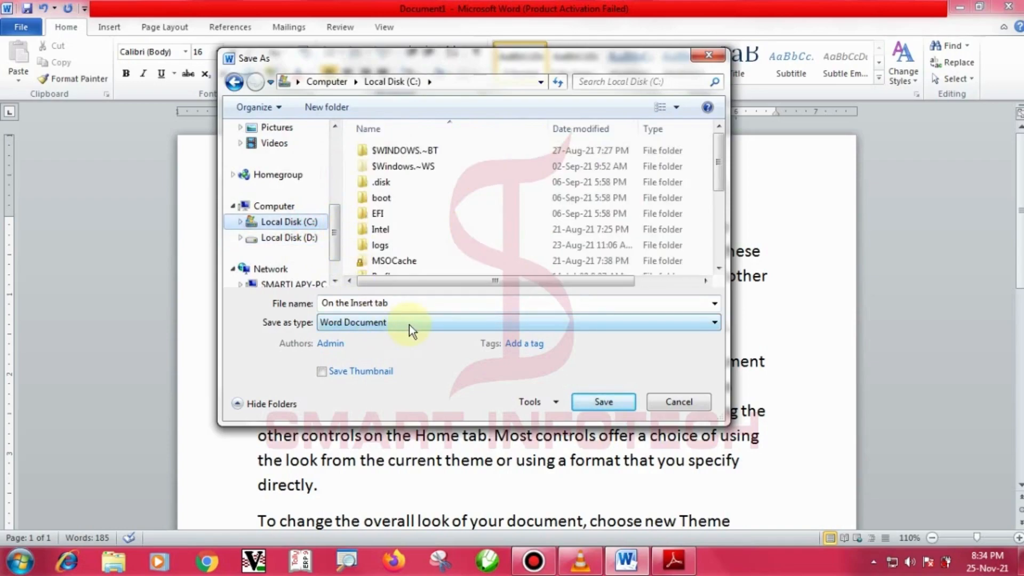
pyautogui.click(401, 304)
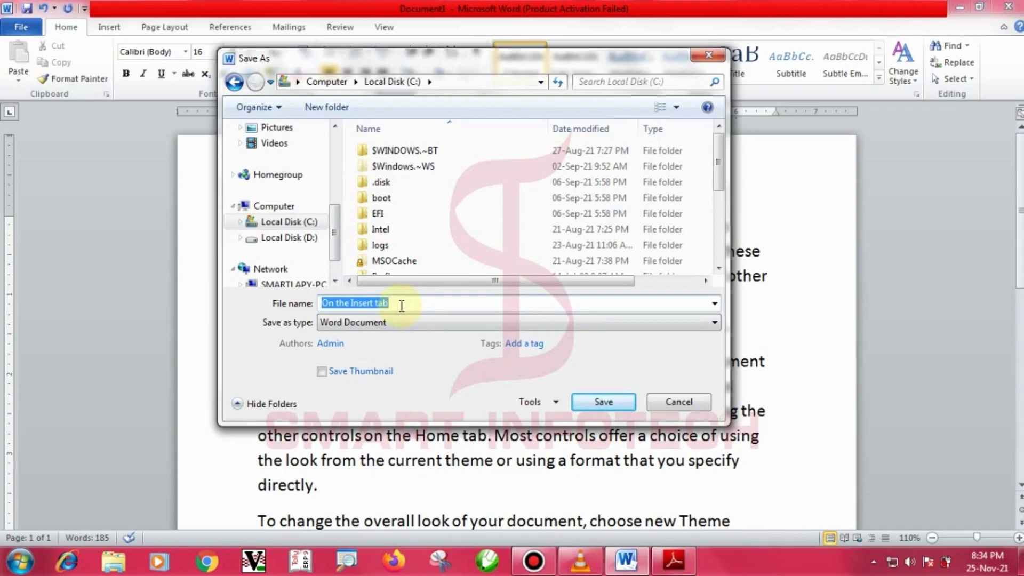
pyautogui.write('Dem')
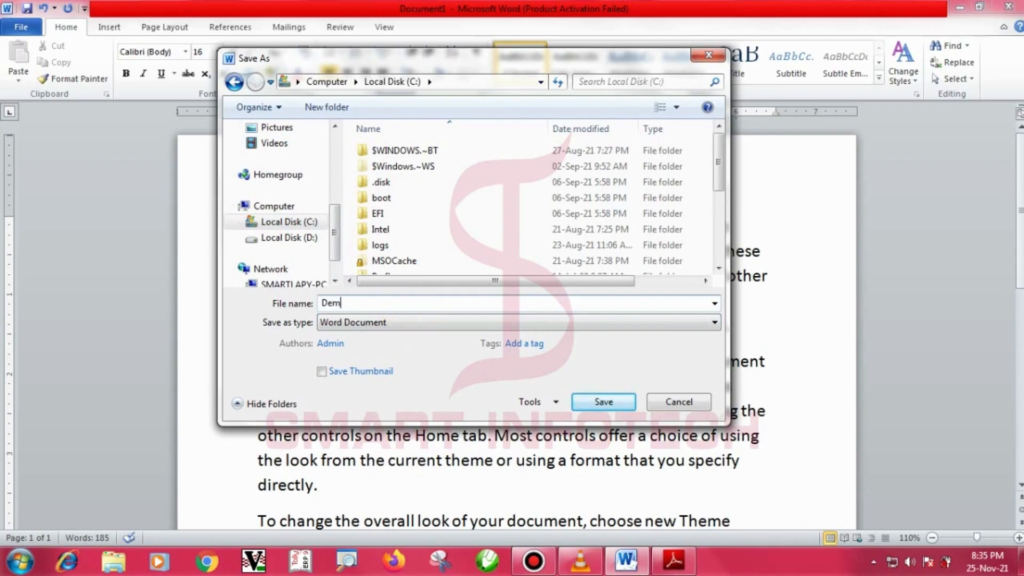
pyautogui.press('BackSpace')
pyautogui.press('BackSpace')
pyautogui.press('BackSpace')
pyautogui.write('Class 02')
pyautogui.click(608, 401)
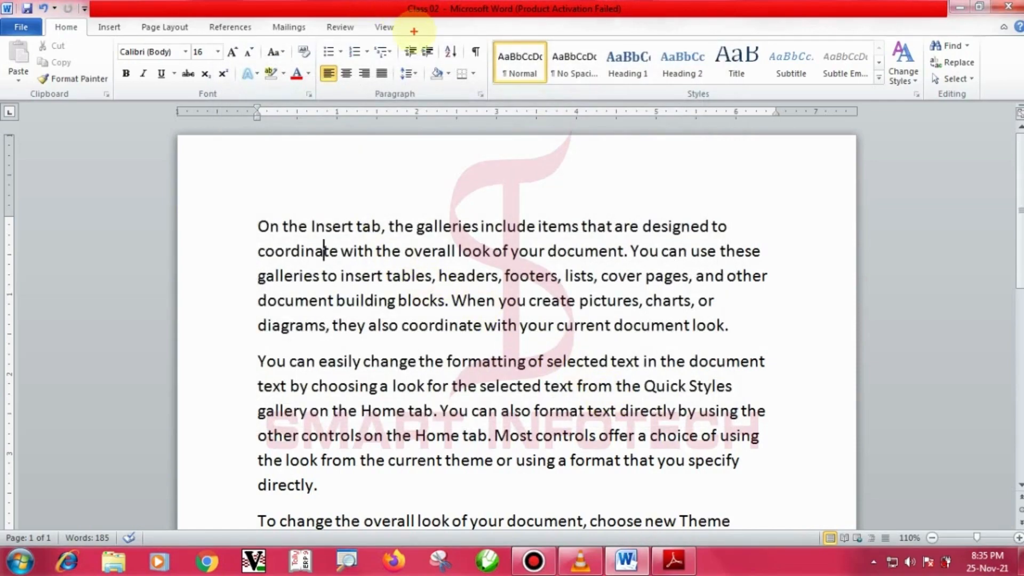
# Annotate the Class 02 title with a 'Document 01' note, clear it, and close Word.
pyautogui.moveTo(385, 2); pyautogui.dragTo(495, 28)
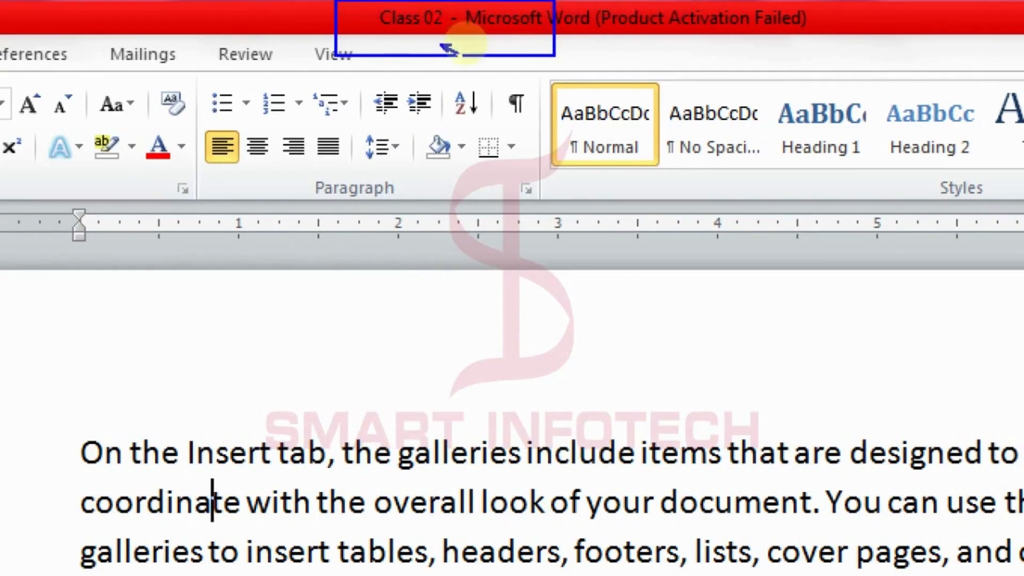
pyautogui.moveTo(445, 48); pyautogui.dragTo(591, 197)
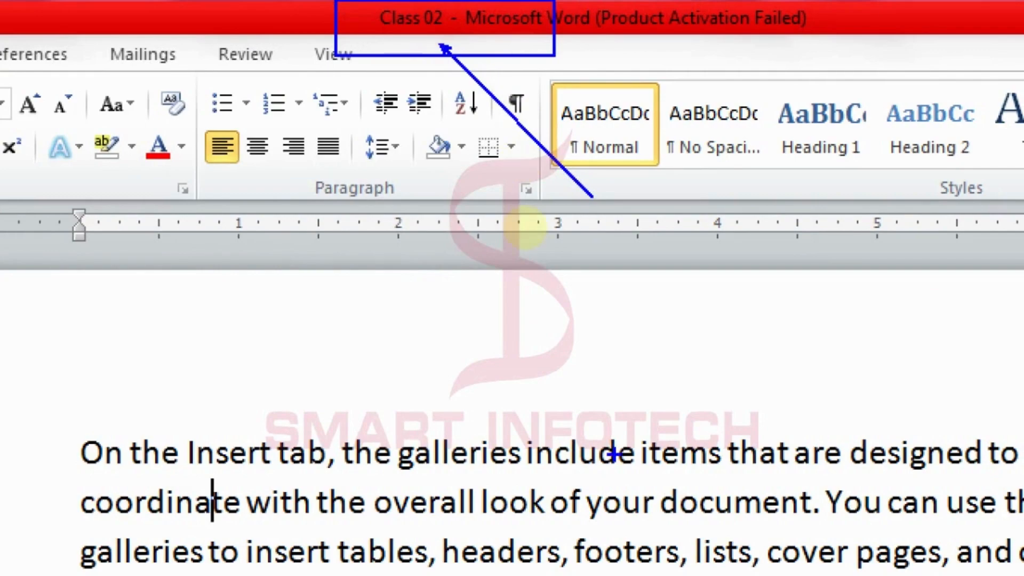
pyautogui.click(354, 328)
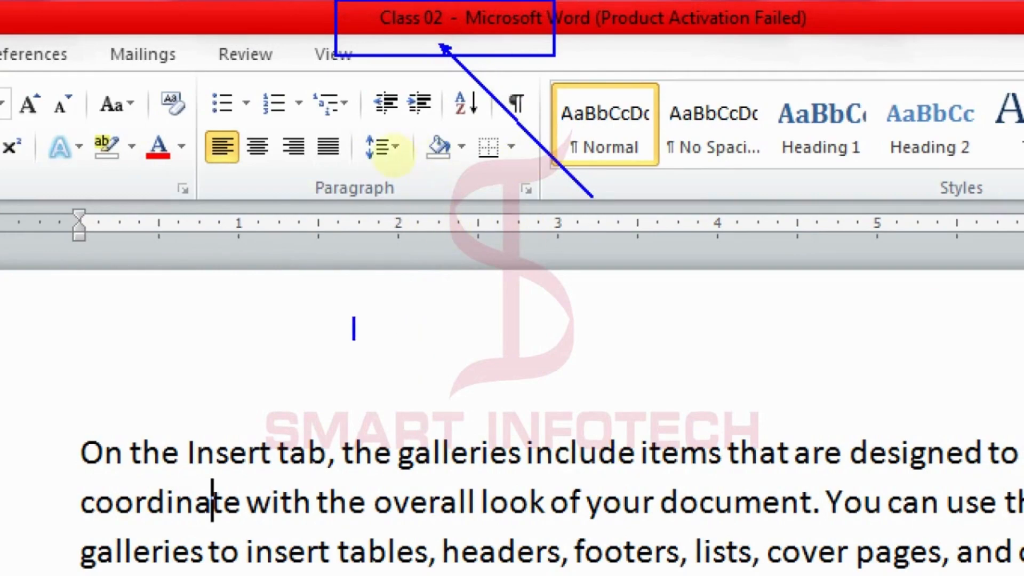
pyautogui.write('Document')
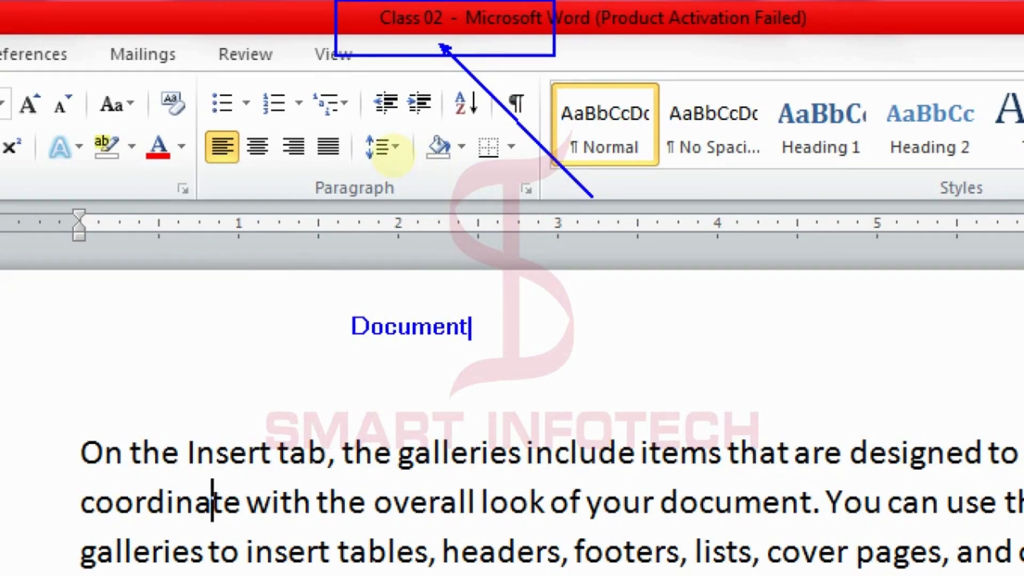
pyautogui.write(' 01')
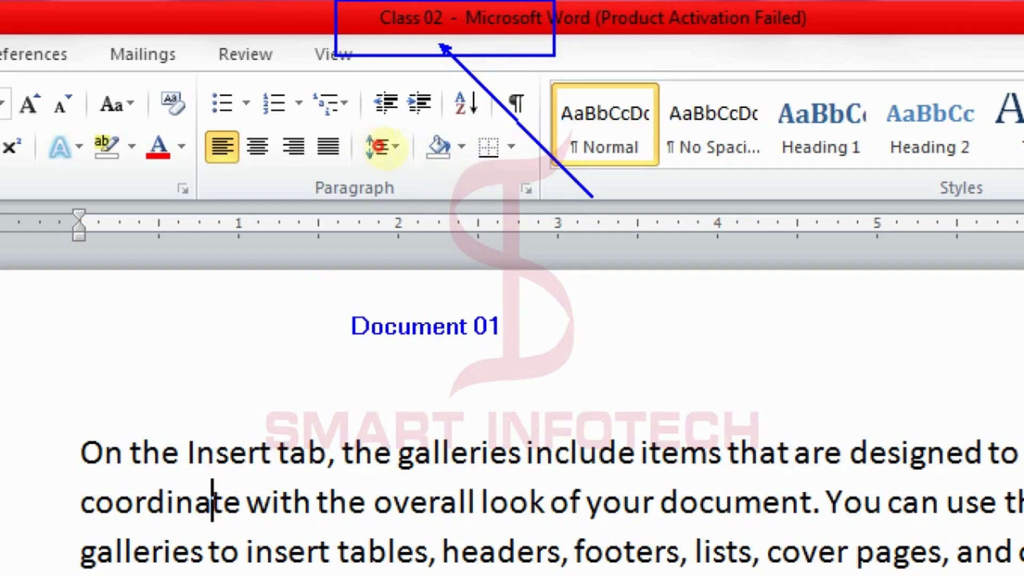
pyautogui.moveTo(313, 290); pyautogui.dragTo(547, 367)
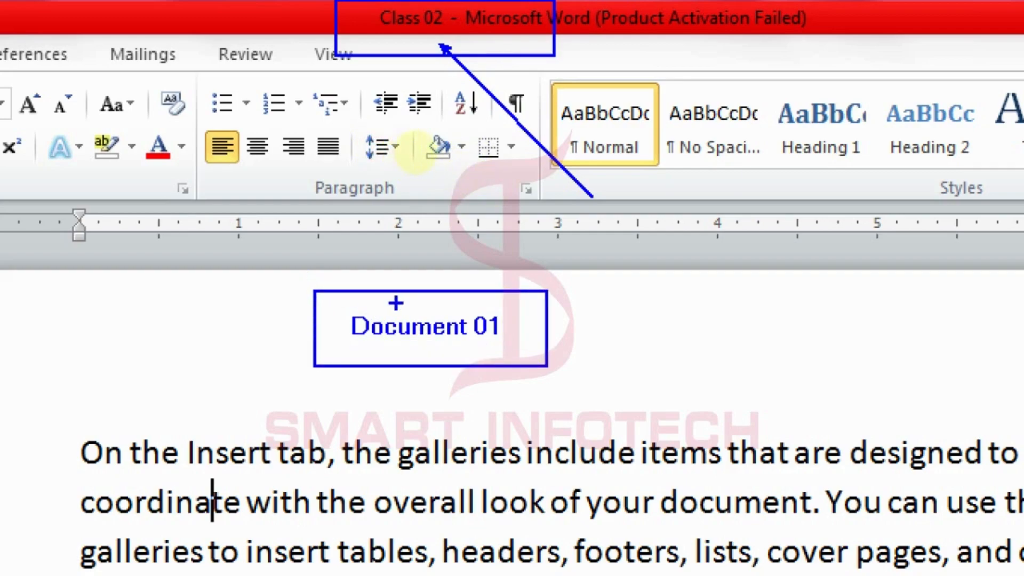
pyautogui.moveTo(394, 40); pyautogui.dragTo(432, 307)
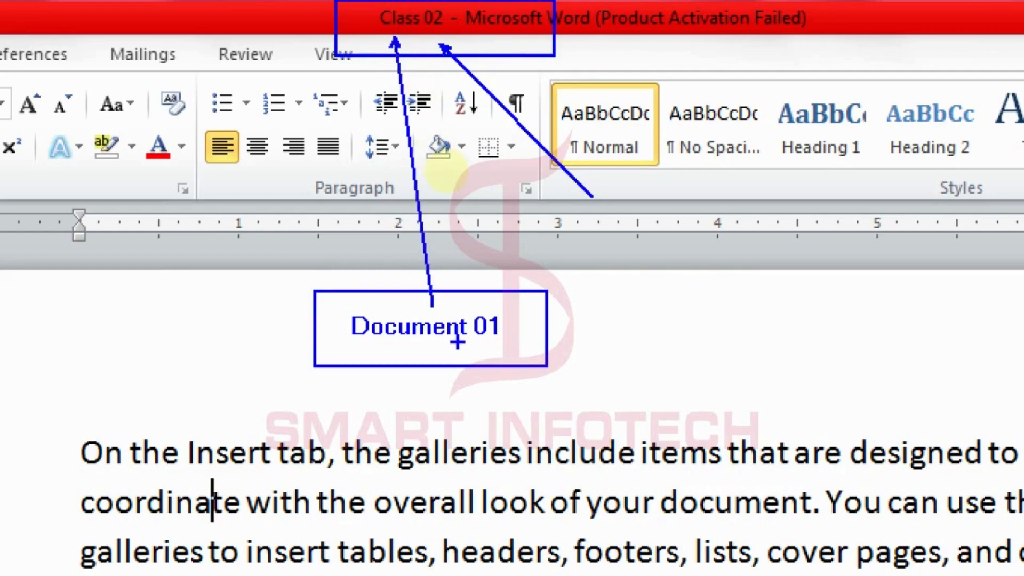
pyautogui.press('Escape')
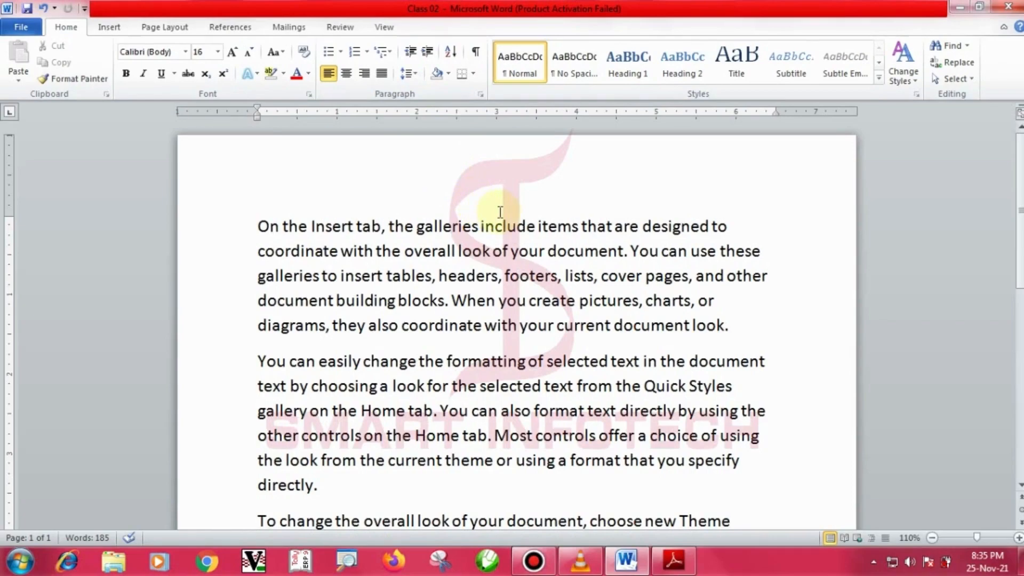
pyautogui.click(1011, 9)
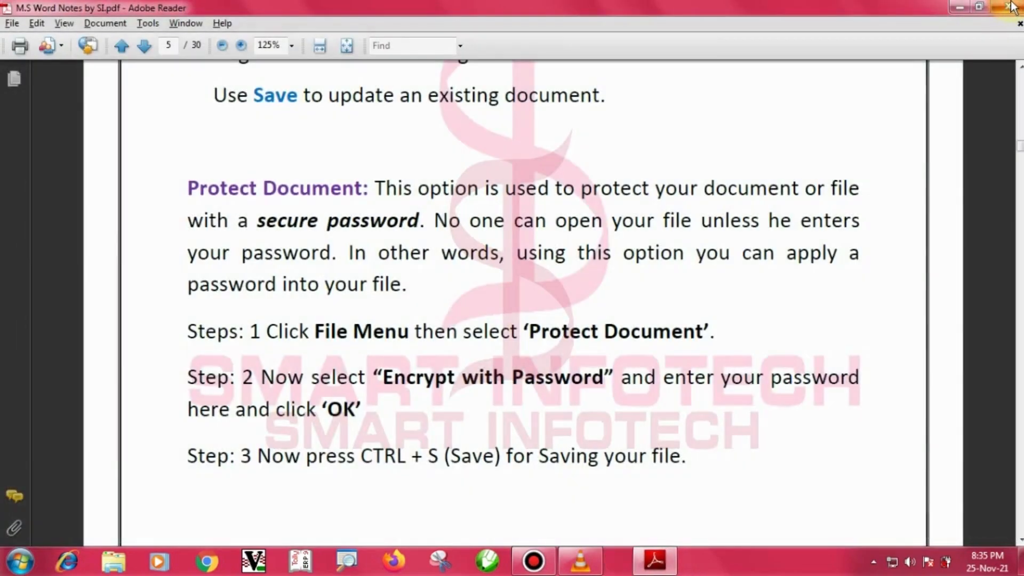
# Minimise Adobe Reader, refresh the desktop, and open Computer from the Start menu.
pyautogui.click(963, 9)
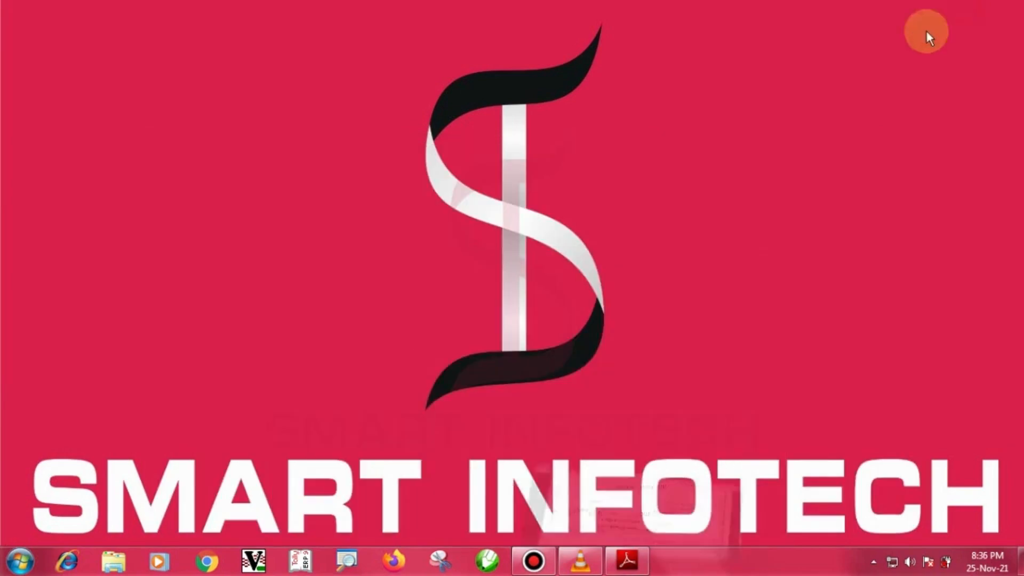
pyautogui.rightClick(754, 115)
pyautogui.click(793, 159)
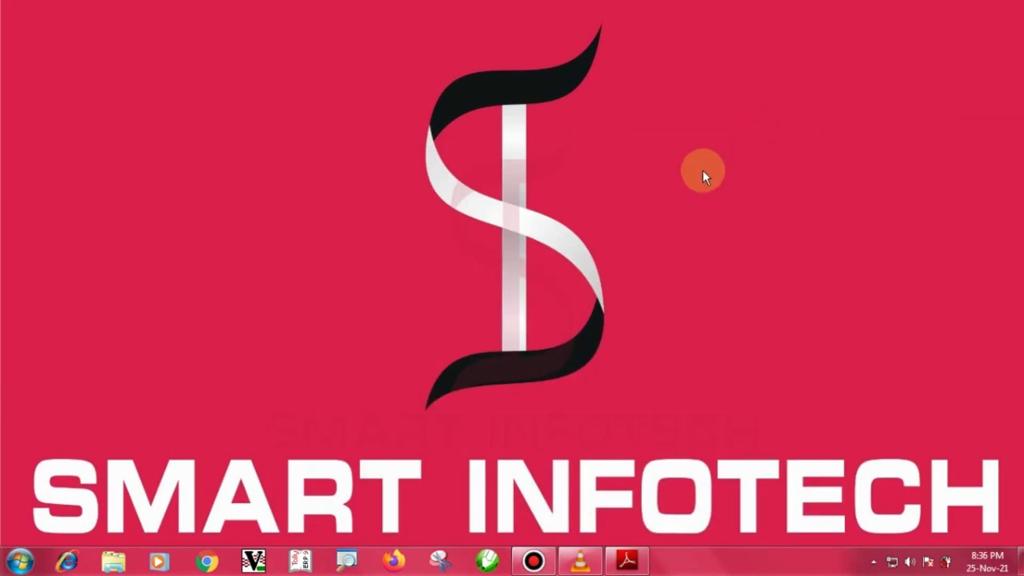
pyautogui.click(12, 563)
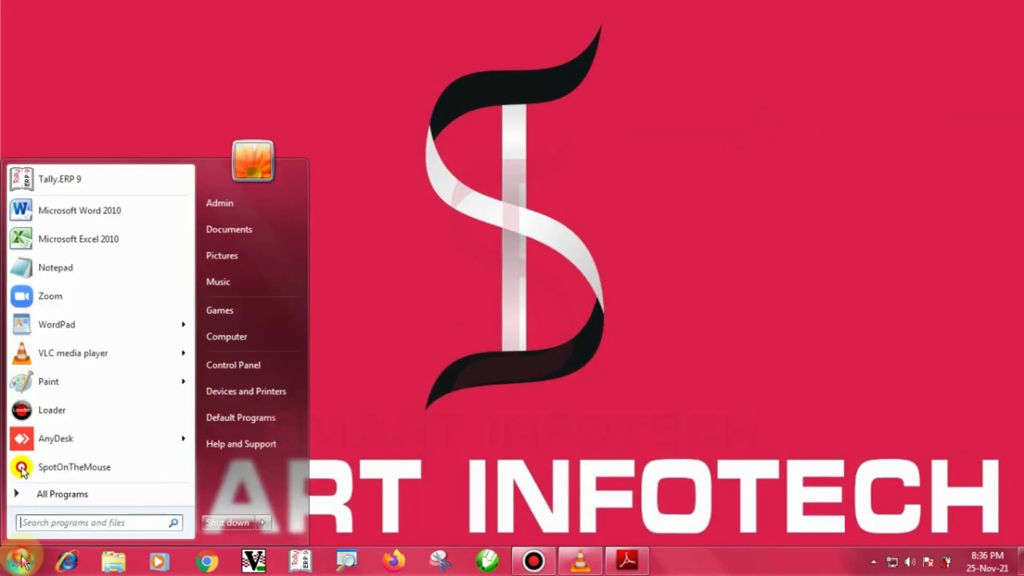
pyautogui.click(260, 339)
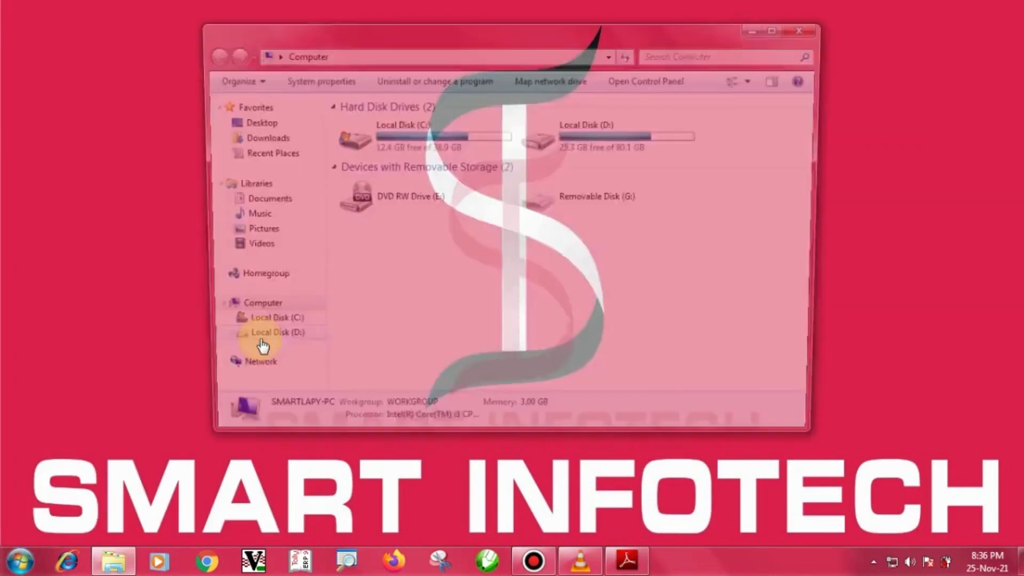
# On Local Disk (C:), switch to Large Icons and open the Class 02 document.
pyautogui.doubleClick(431, 143)
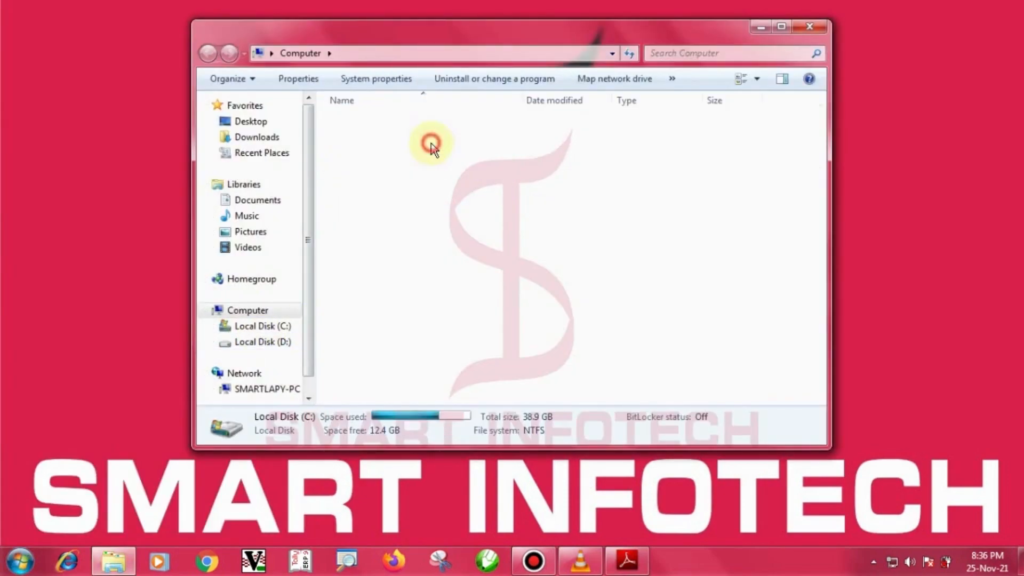
pyautogui.moveTo(818, 158); pyautogui.dragTo(834, 263)
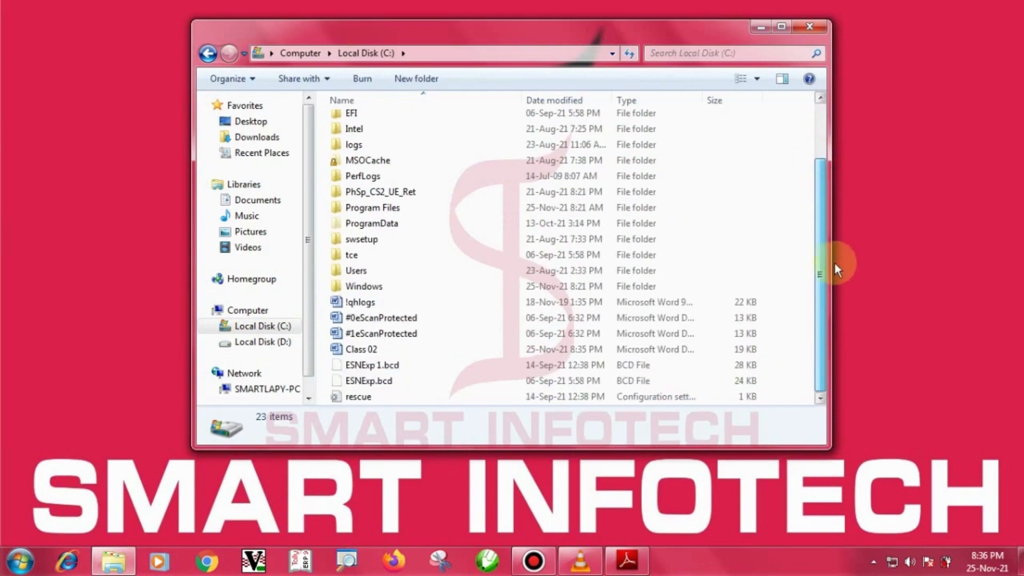
pyautogui.click(757, 80)
pyautogui.click(813, 43)
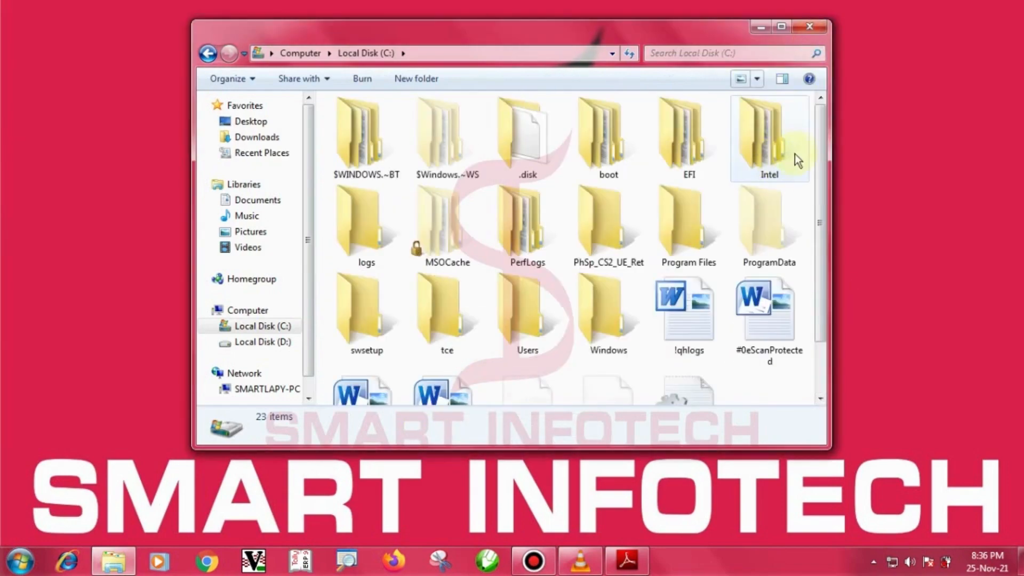
pyautogui.moveTo(823, 148); pyautogui.dragTo(834, 222)
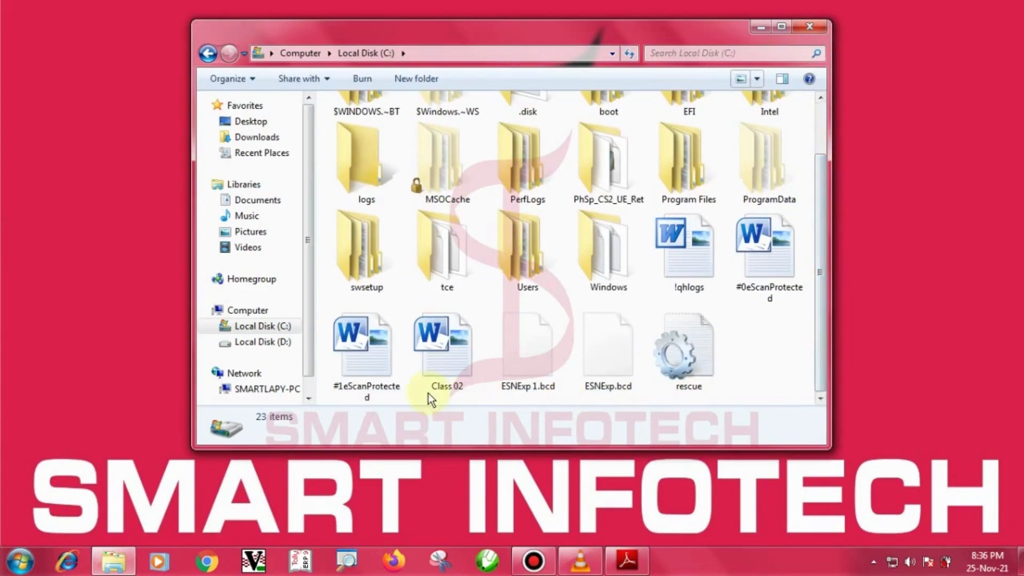
pyautogui.click(441, 368)
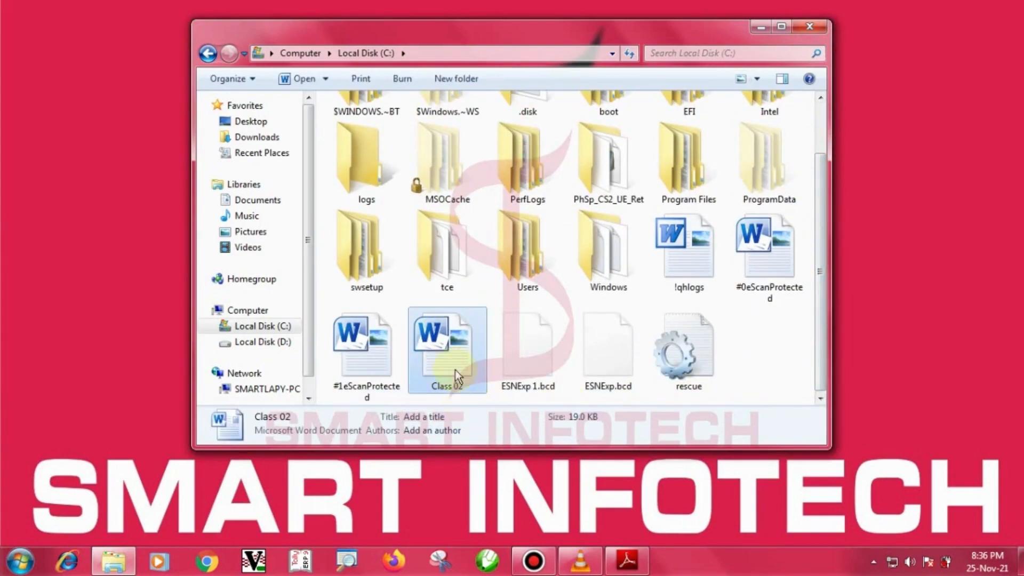
pyautogui.doubleClick(450, 356)
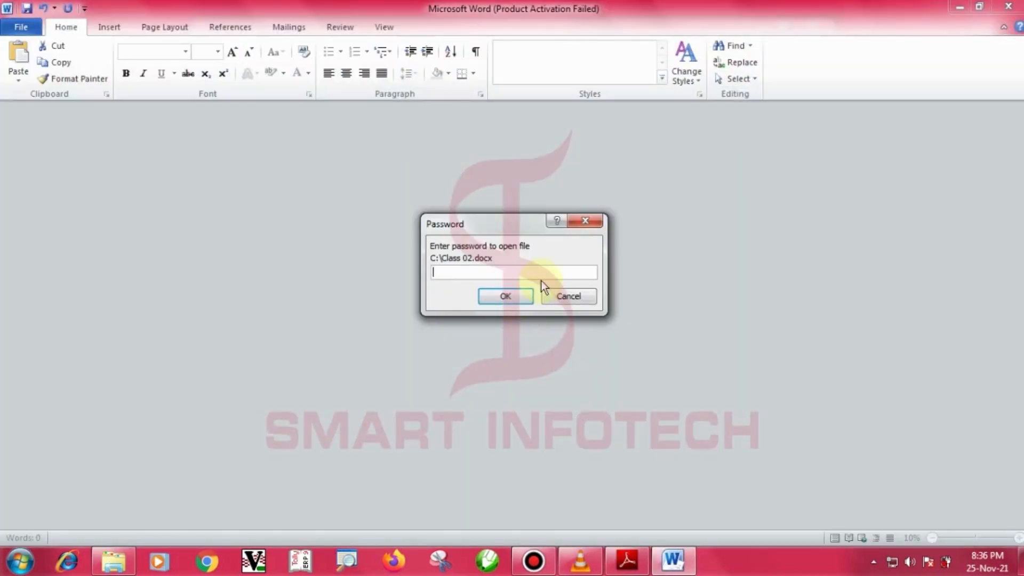
# Enter the Class 02 password in the Password prompt and confirm it.
pyautogui.moveTo(408, 233)
pyautogui.mouseDown()
pyautogui.moveTo(540, 277)
pyautogui.moveTo(618, 288)
pyautogui.mouseUp()
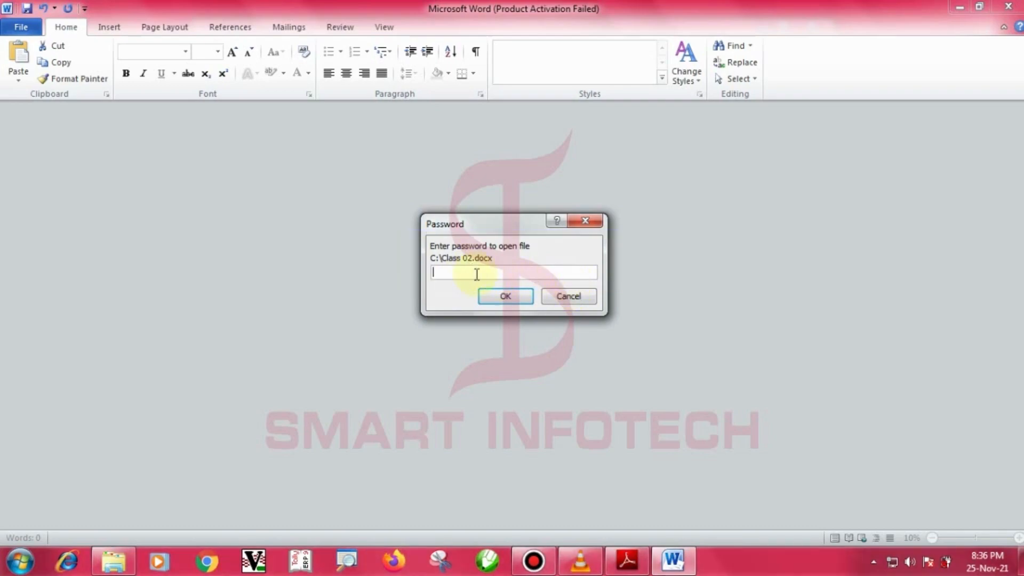
pyautogui.write('1')
pyautogui.click(518, 296)
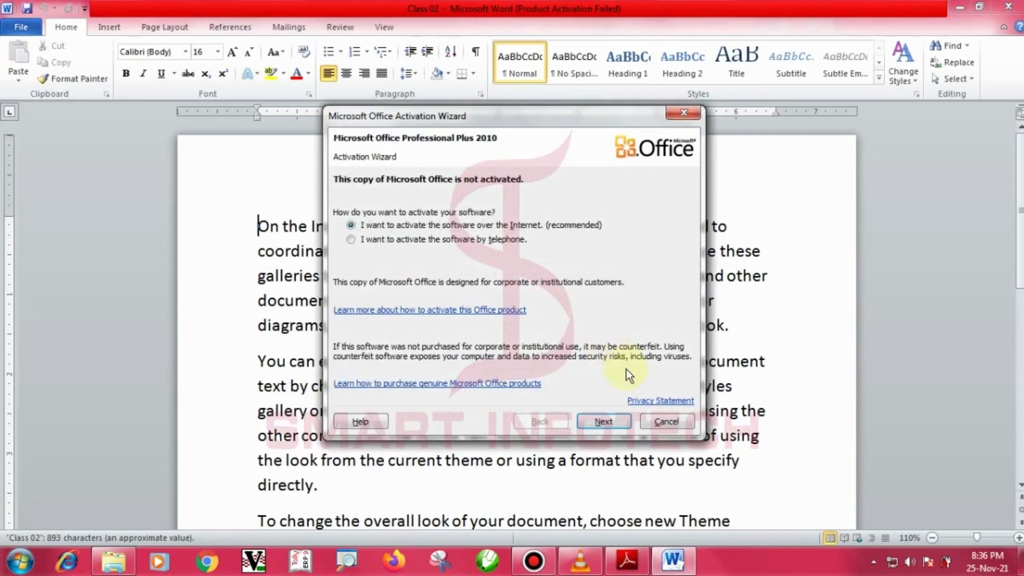
# Close the Office Activation Wizard and box the Clipboard group with an annotation.
pyautogui.click(665, 422)
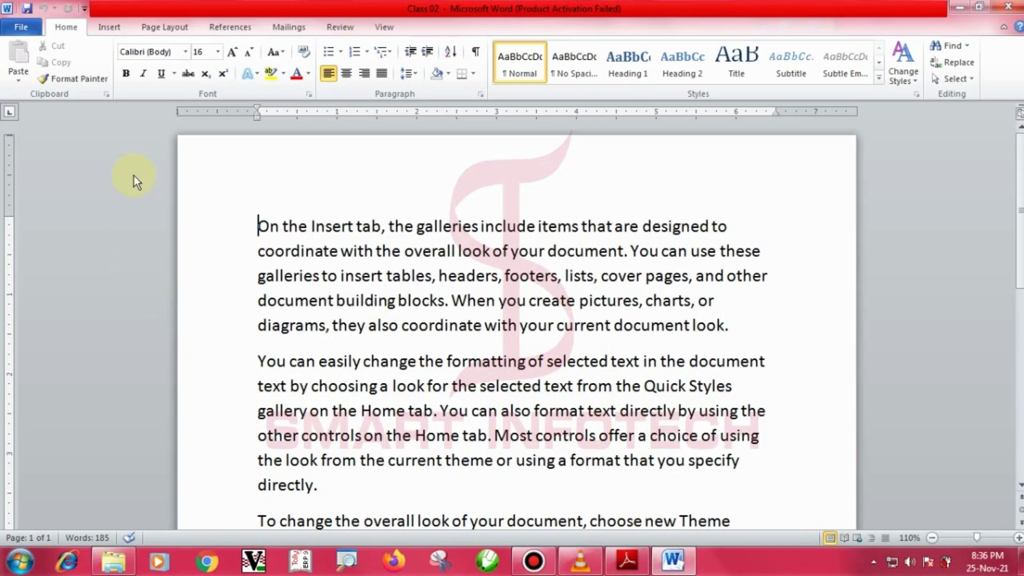
pyautogui.hotkey('ctrl', '2')
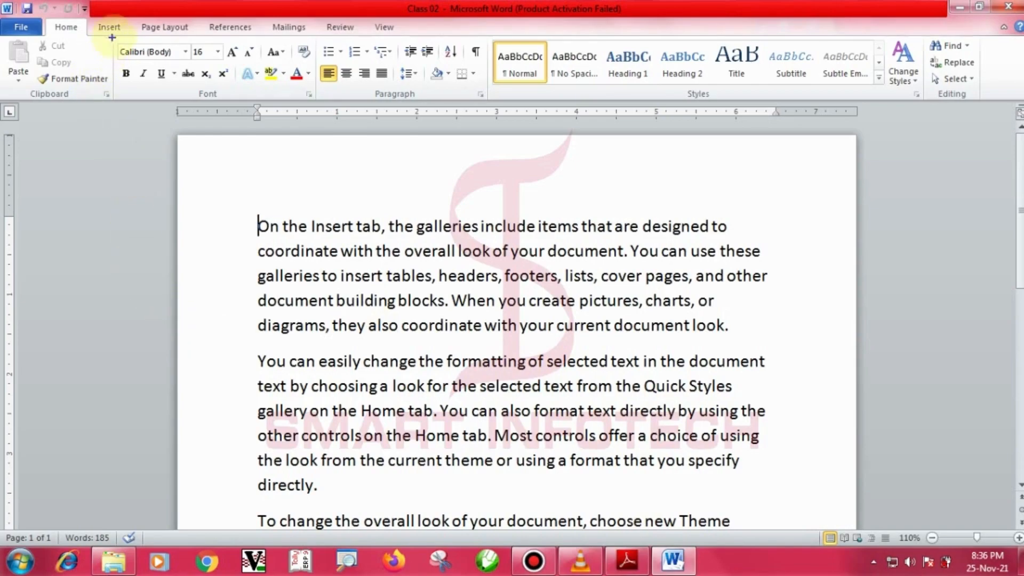
pyautogui.moveTo(115, 35)
pyautogui.mouseDown()
pyautogui.moveTo(80, 86)
pyautogui.moveTo(1, 103)
pyautogui.mouseUp()
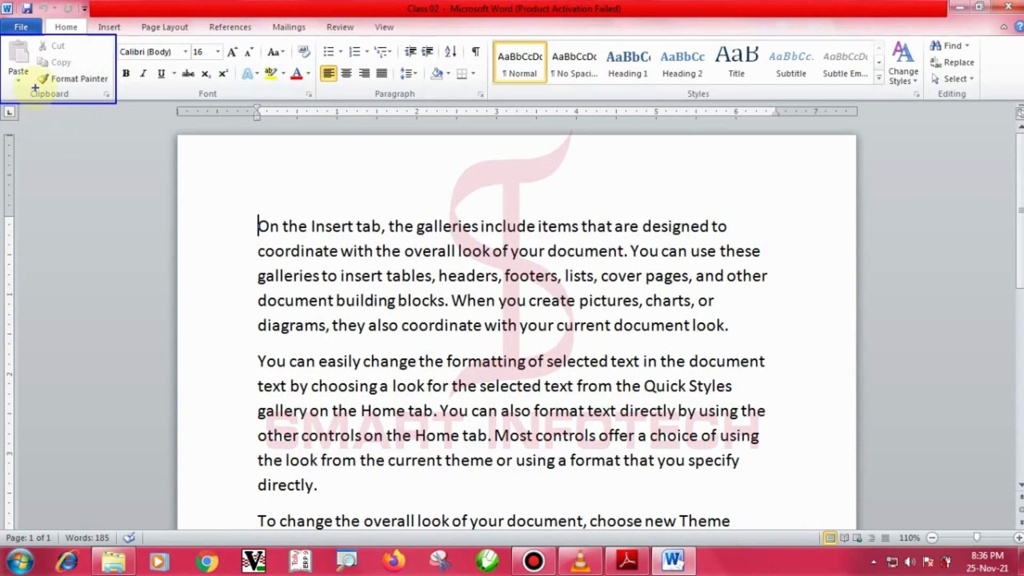
pyautogui.press('Escape')
# Show and dismiss the Paste options, then scroll down to the end of the text.
pyautogui.click(18, 77)
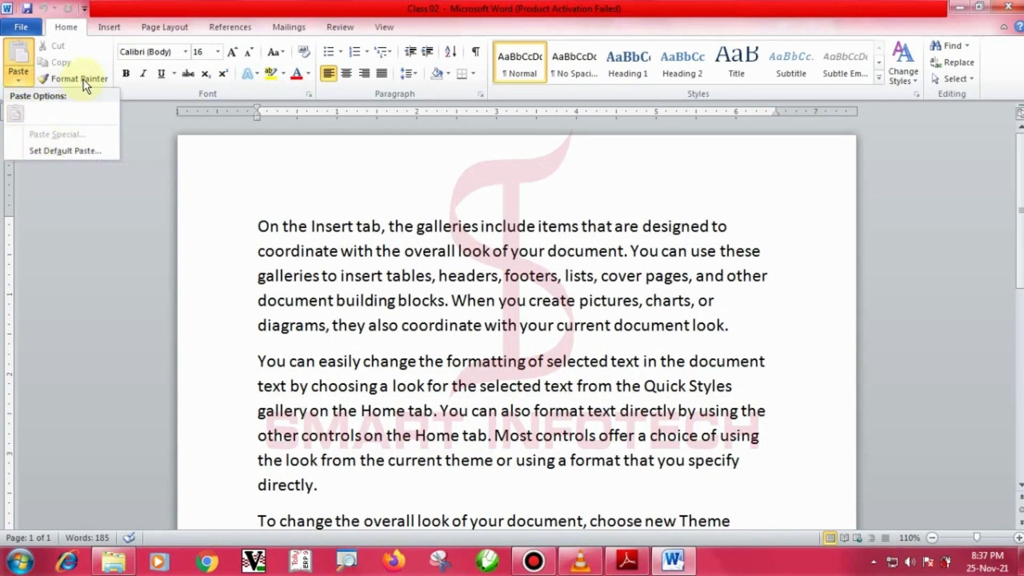
pyautogui.click(339, 250)
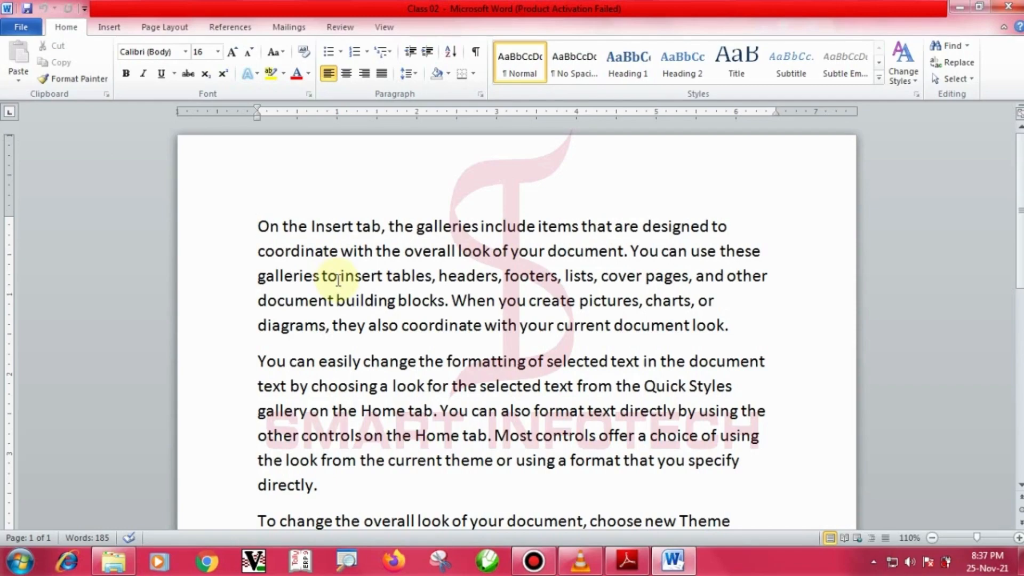
pyautogui.scroll(-1, 338, 279)
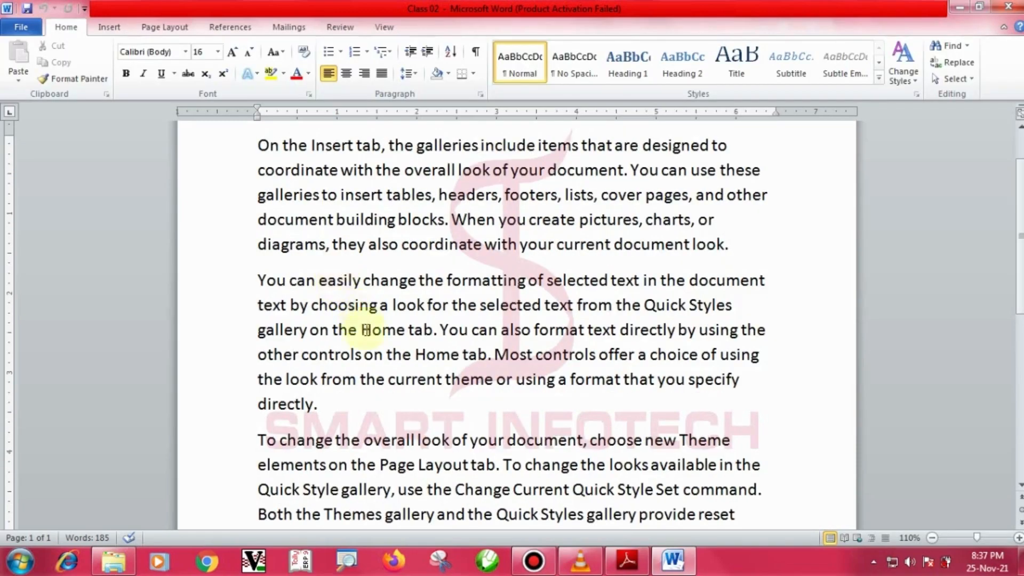
pyautogui.scroll(-4, 366, 329)
pyautogui.scroll(-1, 630, 315)
# Below the last paragraph, type the 20-point headings 'Copy + Paste:' and 'Cut + Paste'.
pyautogui.click(629, 257)
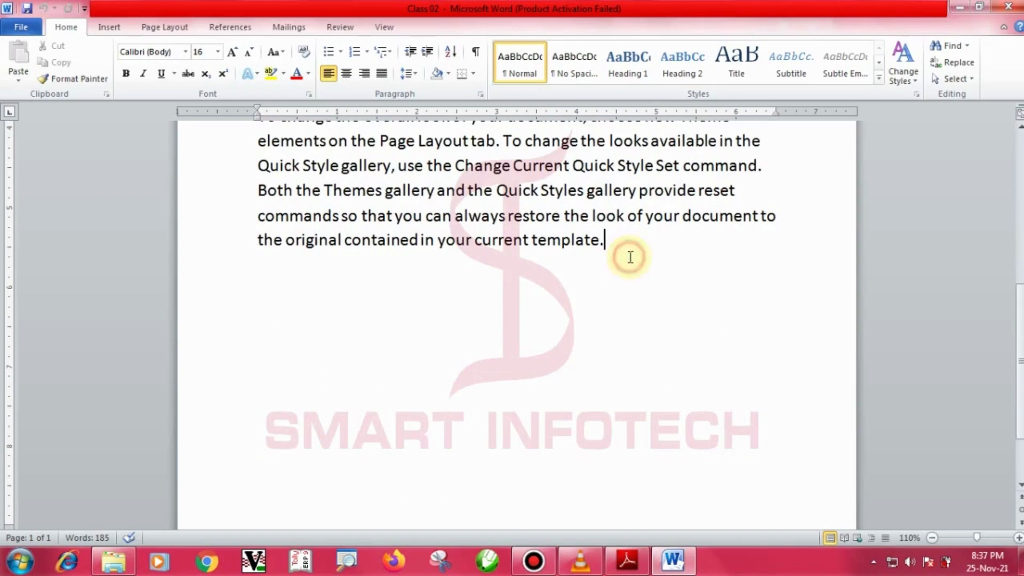
pyautogui.press('Return')
pyautogui.press('Return')
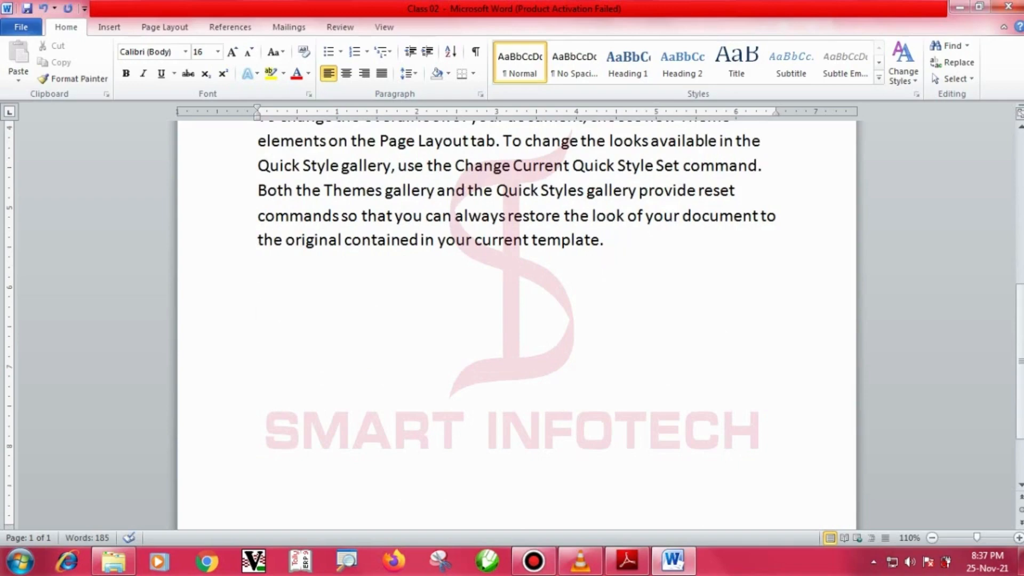
pyautogui.hotkey('ctrl', 'shift', '.')
pyautogui.hotkey('ctrl', 'shift', '.')
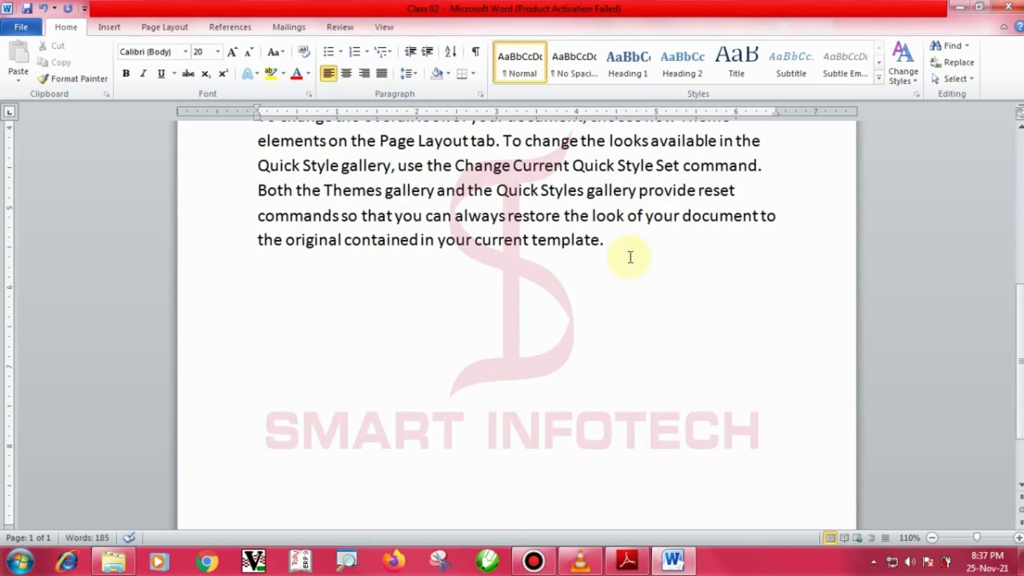
pyautogui.write('Copy + Paste')
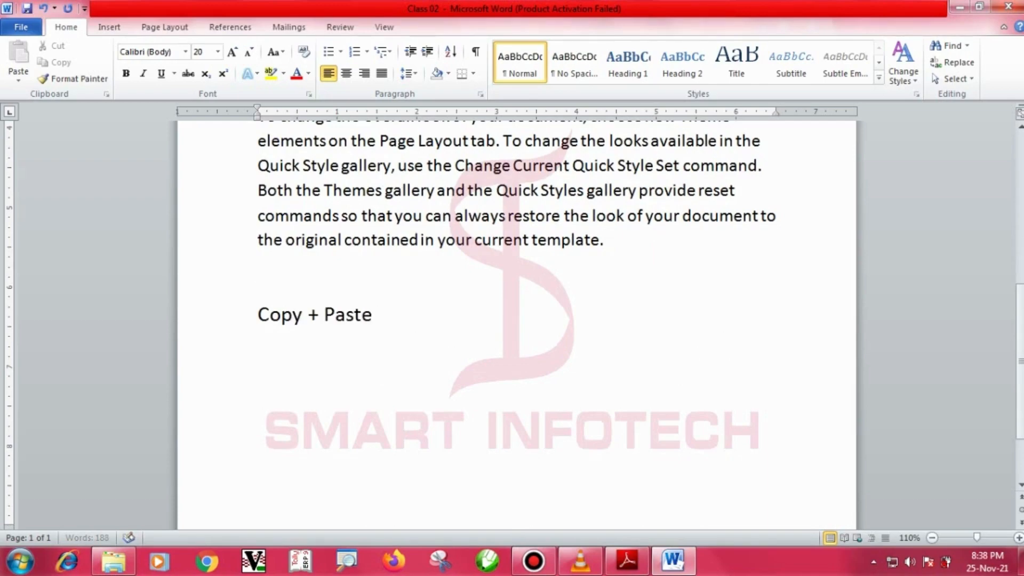
pyautogui.write(':')
pyautogui.press('Return')
pyautogui.press('Return')
pyautogui.write('Cut + Paste')
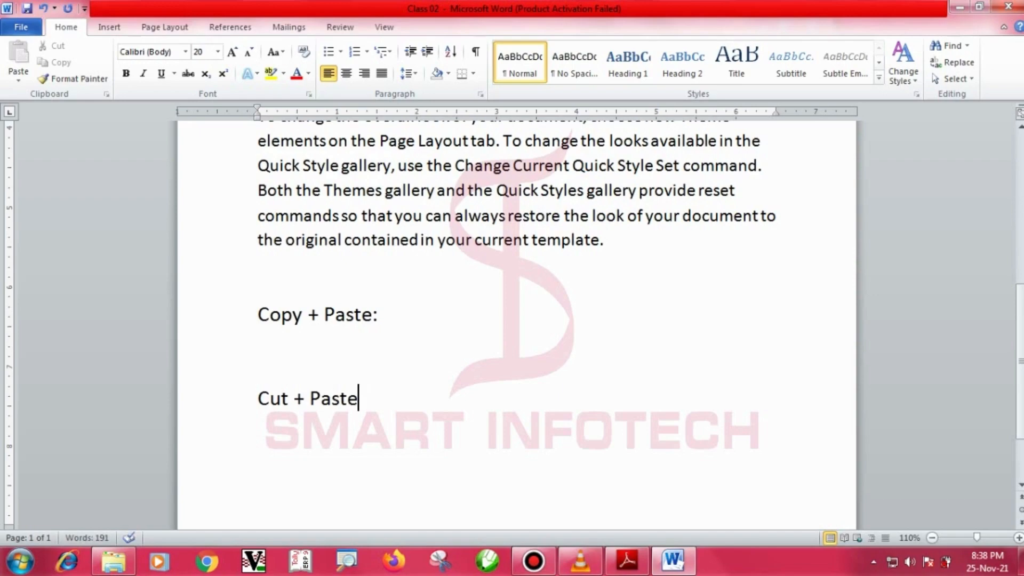
pyautogui.rightClick(629, 258)
pyautogui.press('Escape')
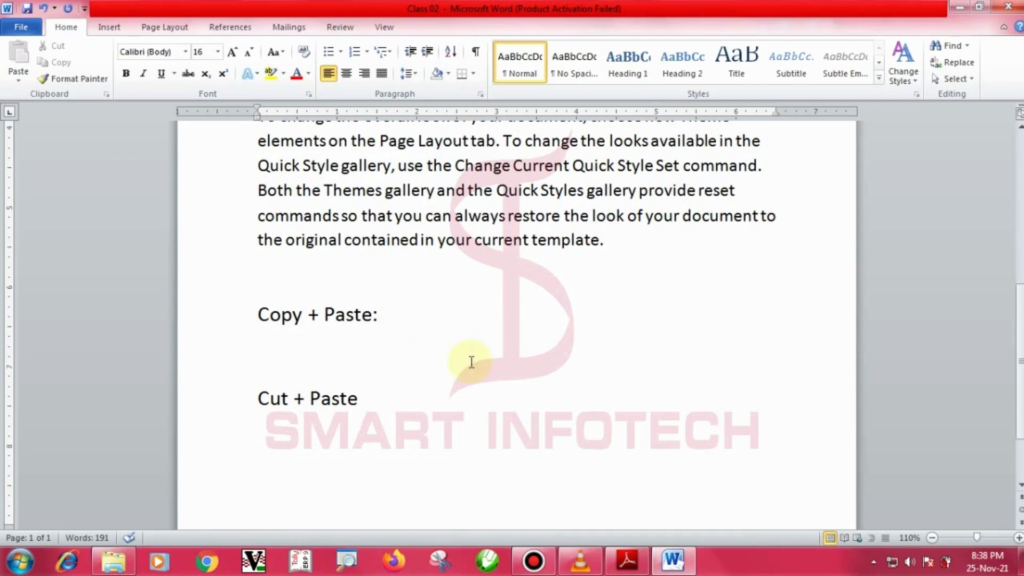
pyautogui.click(633, 570)
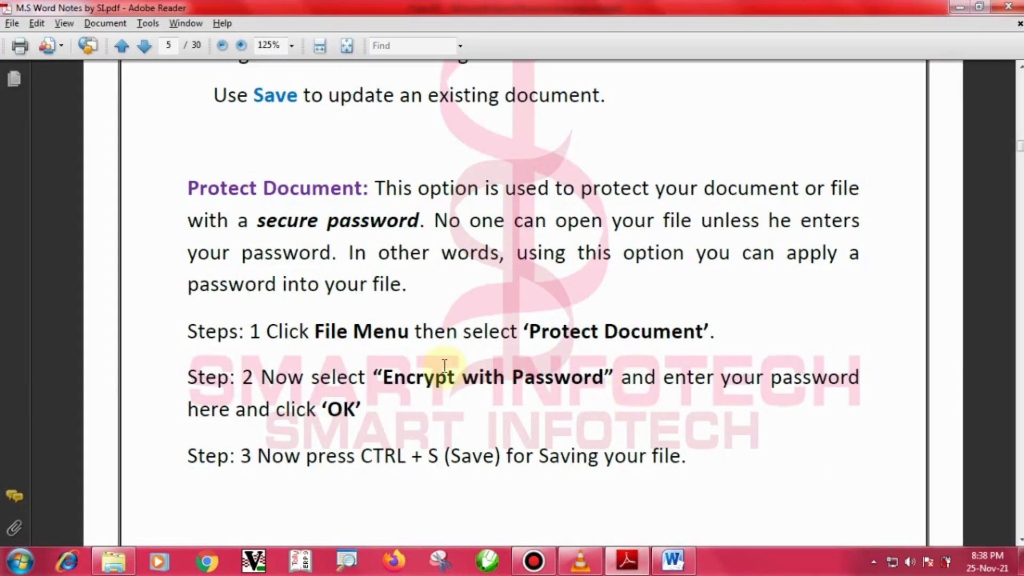
pyautogui.scroll(-3, 447, 368)
pyautogui.scroll(-10, 445, 367)
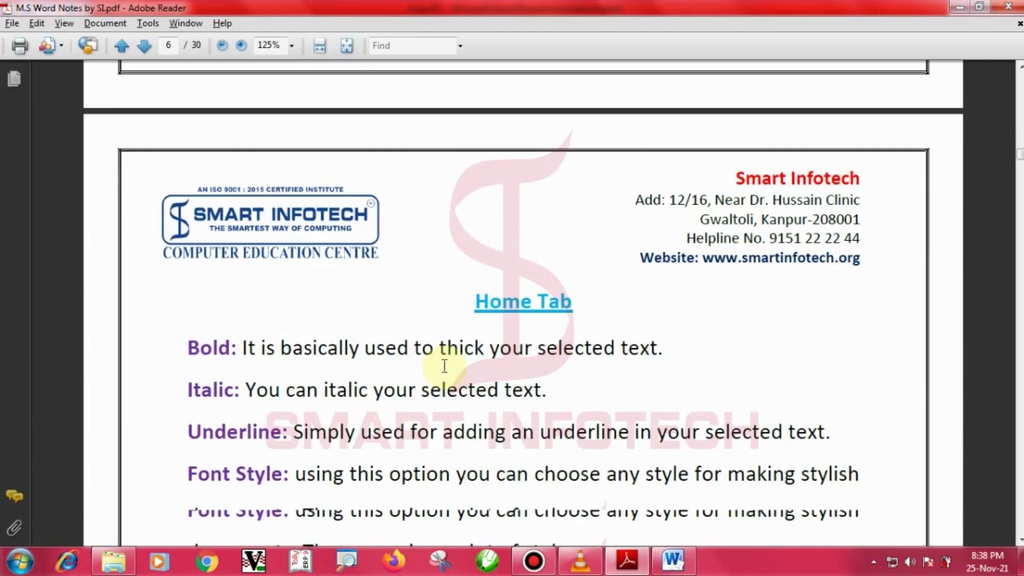
pyautogui.scroll(-10, 445, 367)
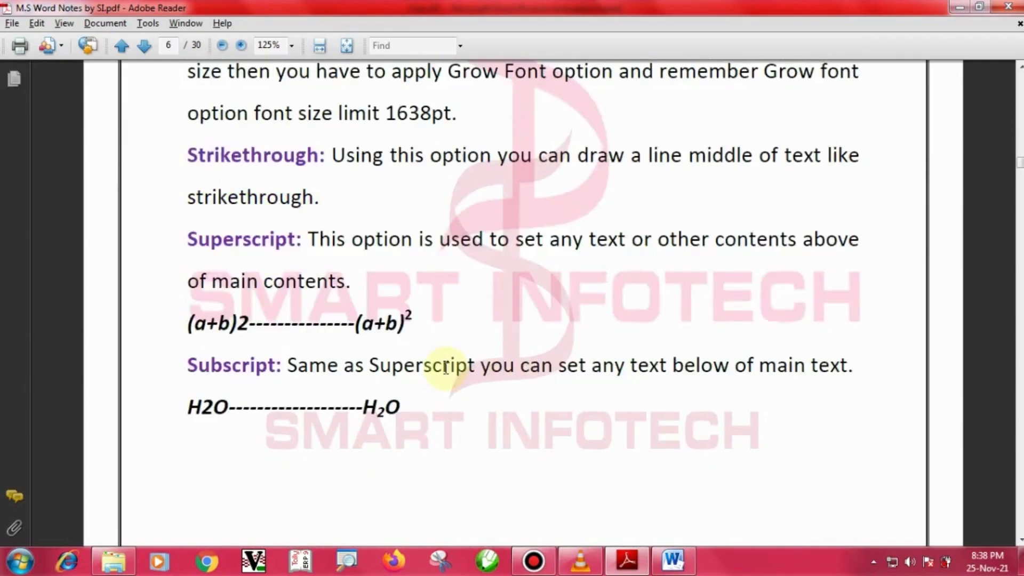
pyautogui.scroll(-5, 447, 376)
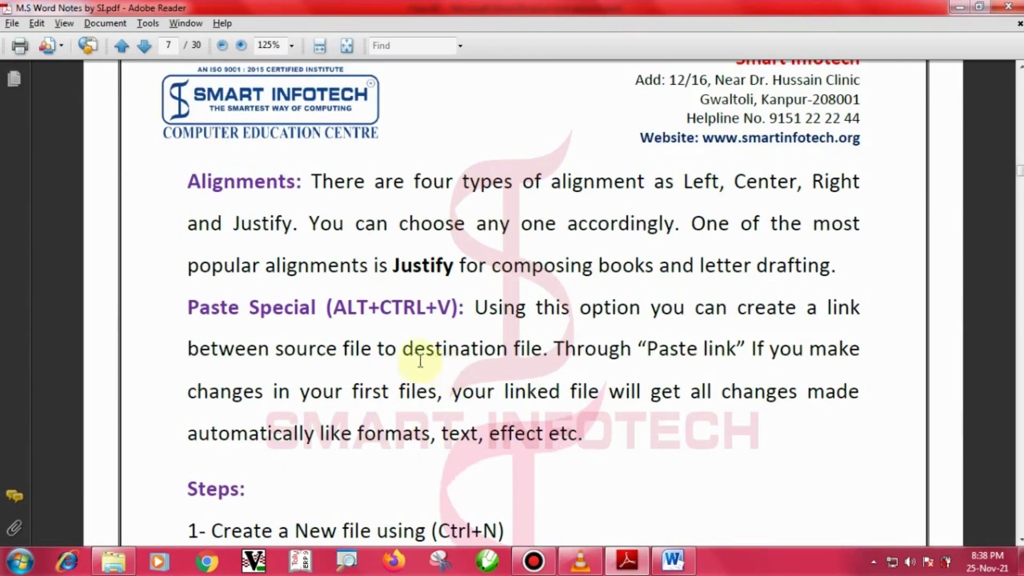
pyautogui.moveTo(172, 288); pyautogui.dragTo(474, 334)
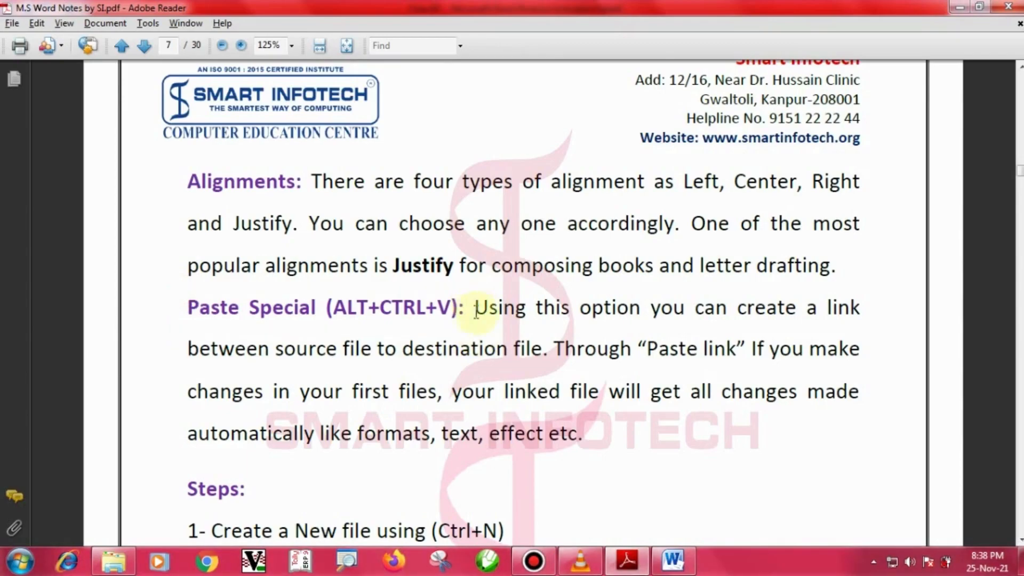
pyautogui.scroll(3, 486, 344)
pyautogui.scroll(12, 486, 344)
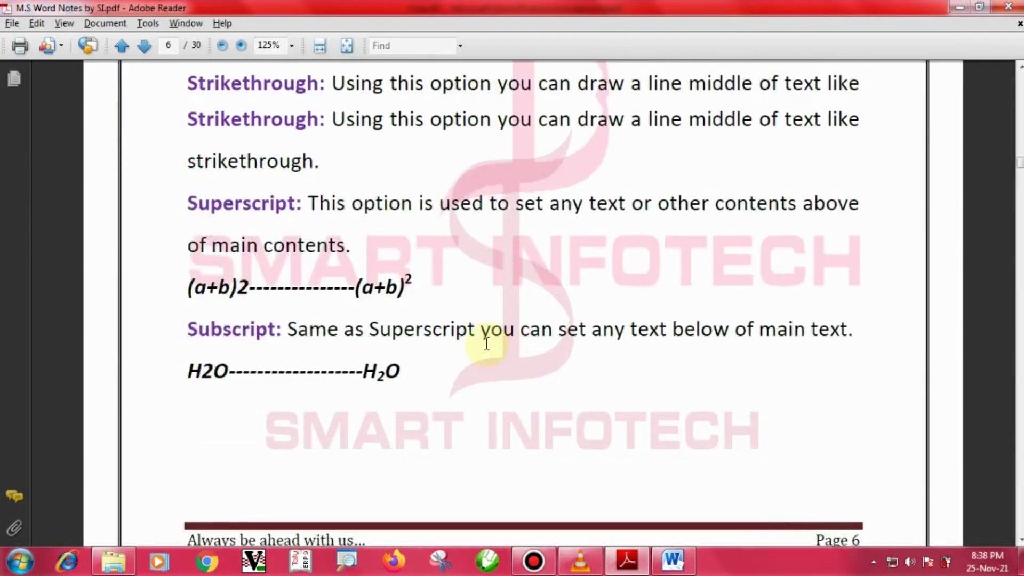
pyautogui.scroll(3, 487, 344)
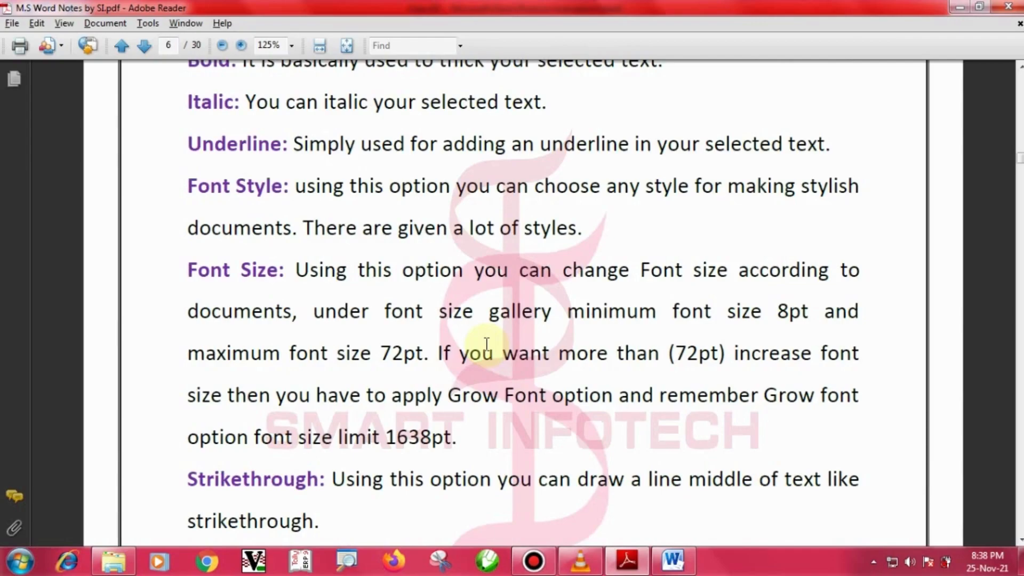
pyautogui.scroll(15, 486, 344)
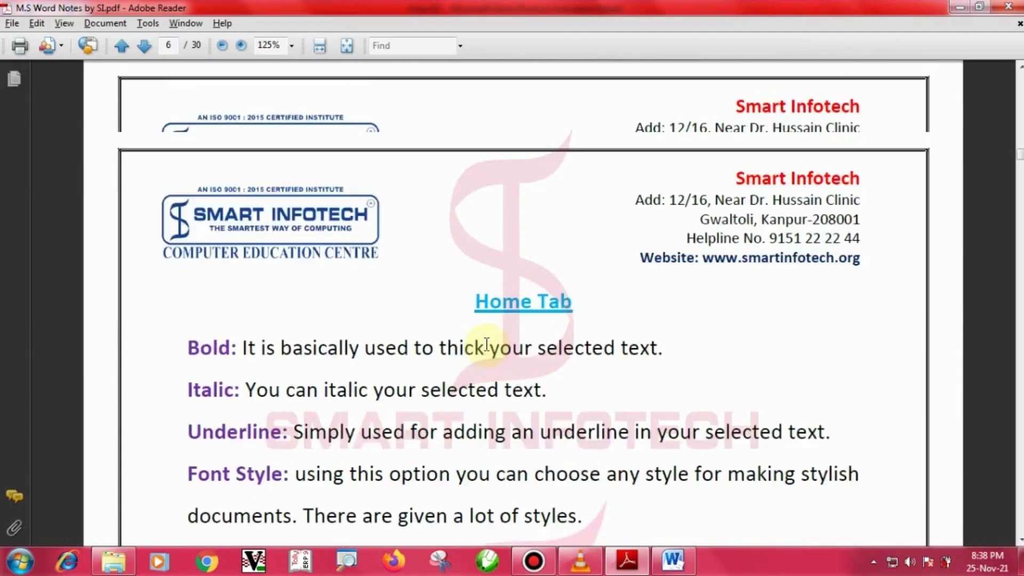
pyautogui.scroll(8, 490, 352)
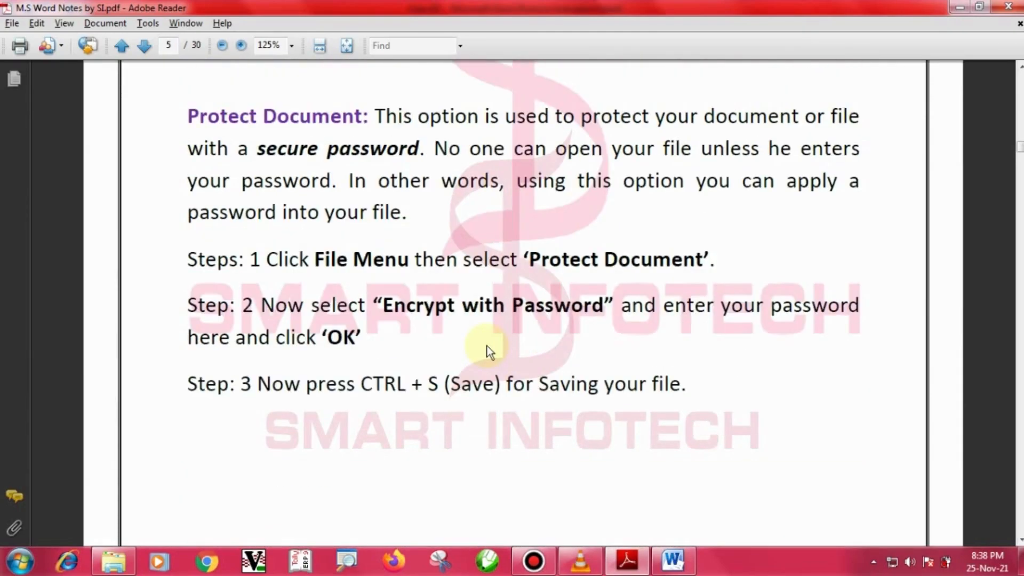
pyautogui.hotkey('alt', 'Tab')
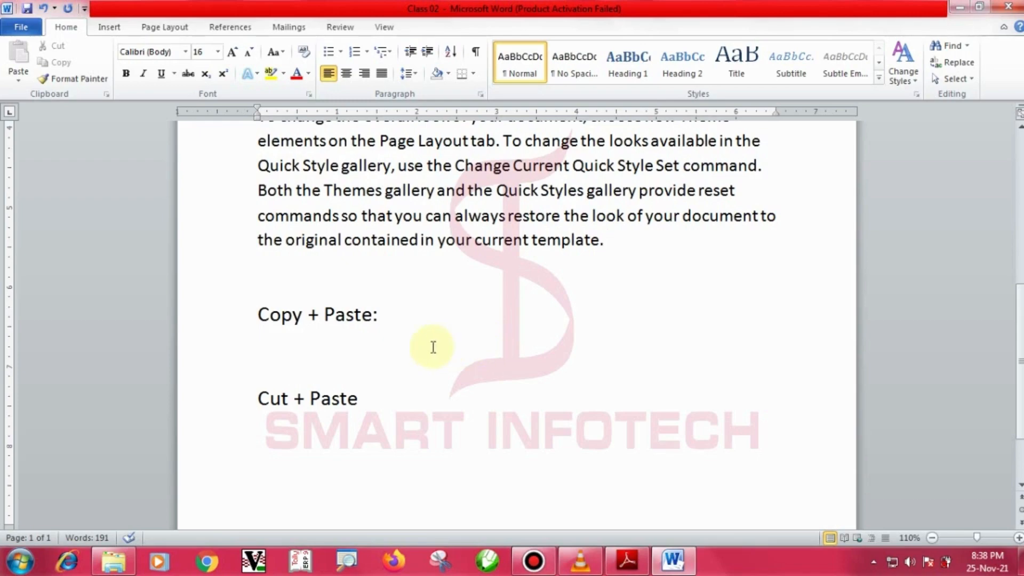
pyautogui.click(393, 319)
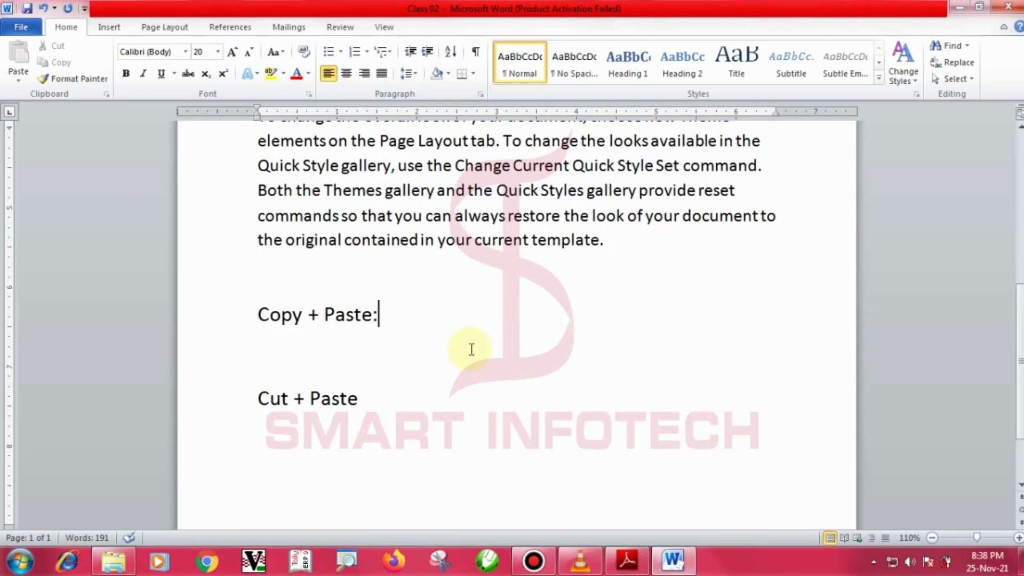
pyautogui.doubleClick(294, 318)
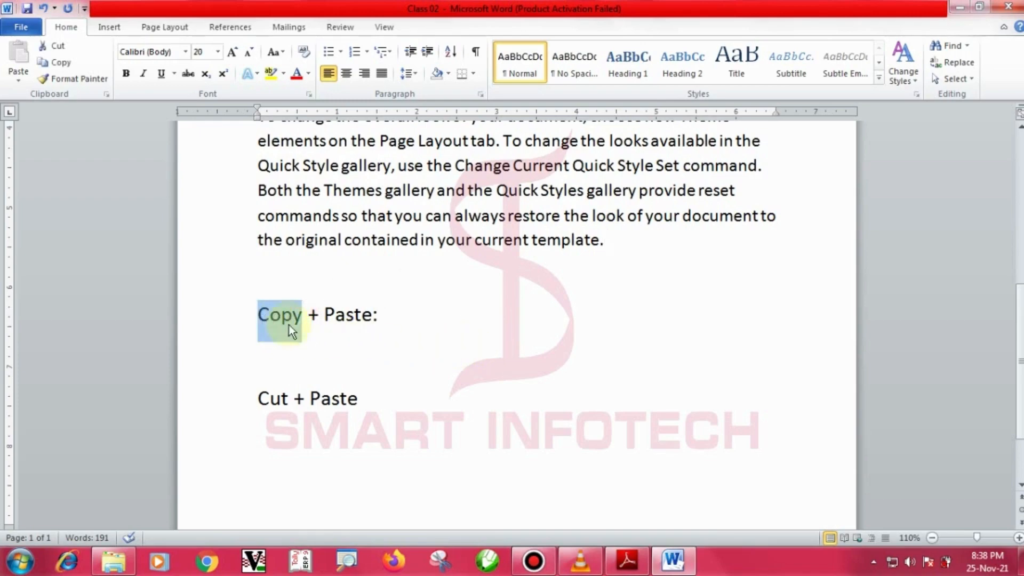
pyautogui.click(366, 344)
pyautogui.moveTo(284, 307); pyautogui.dragTo(329, 266)
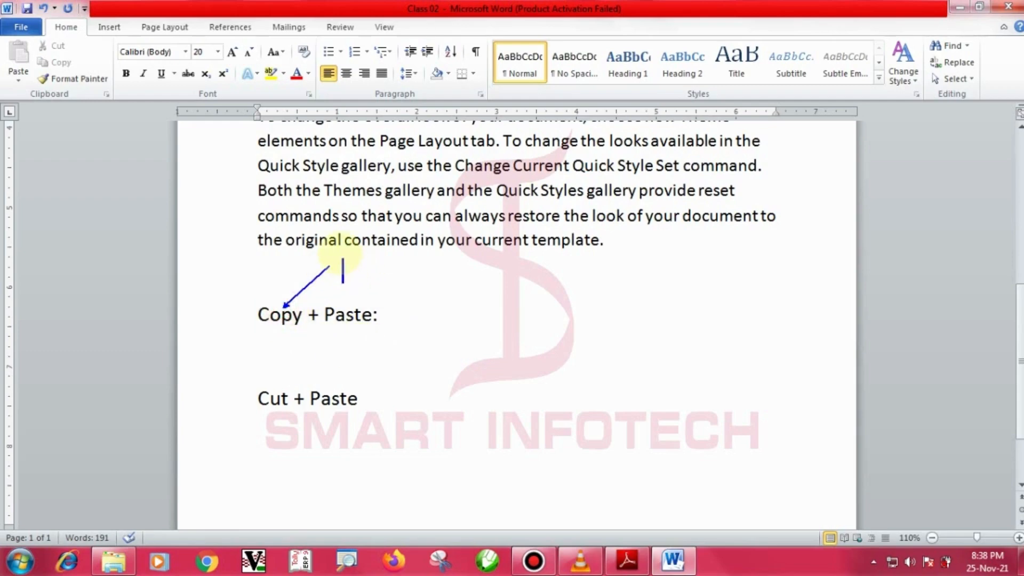
pyautogui.write('Cop')
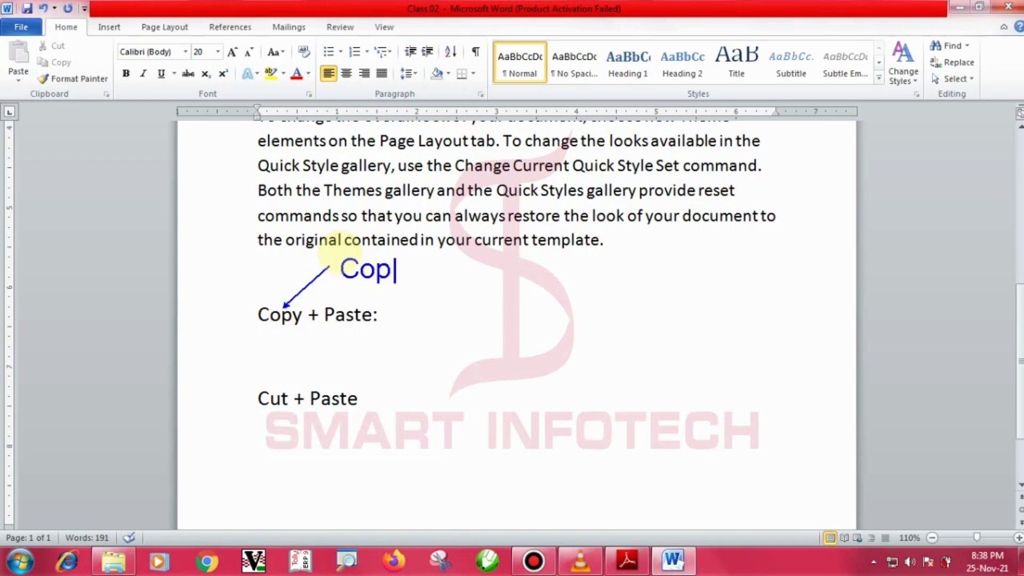
pyautogui.press('BackSpace')
pyautogui.press('BackSpace')
pyautogui.write('trl')
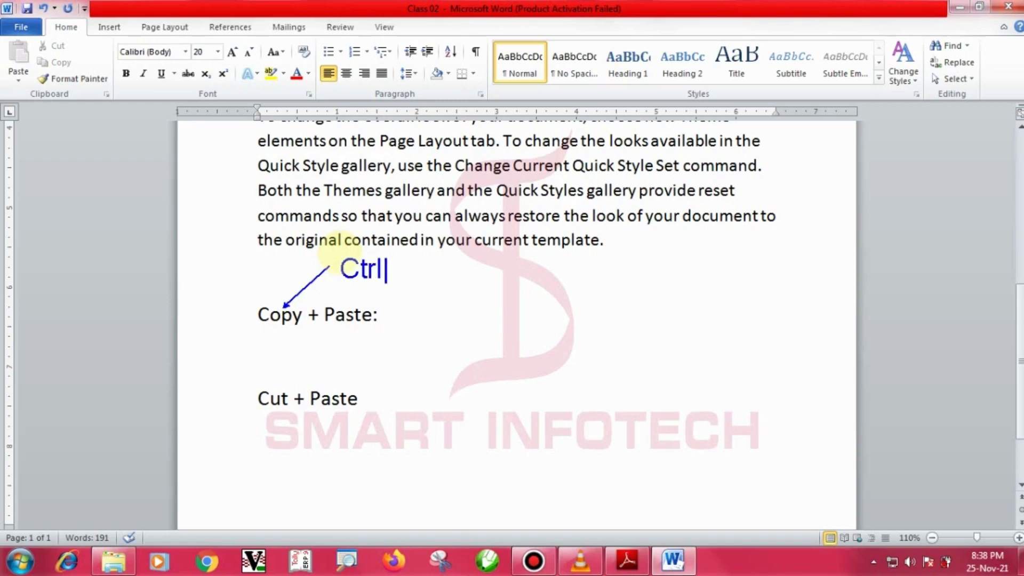
pyautogui.write(' + C')
pyautogui.press('Escape')
pyautogui.moveTo(315, 301)
pyautogui.mouseDown()
pyautogui.moveTo(381, 329)
pyautogui.moveTo(506, 347)
pyautogui.mouseUp()
pyautogui.write('t')
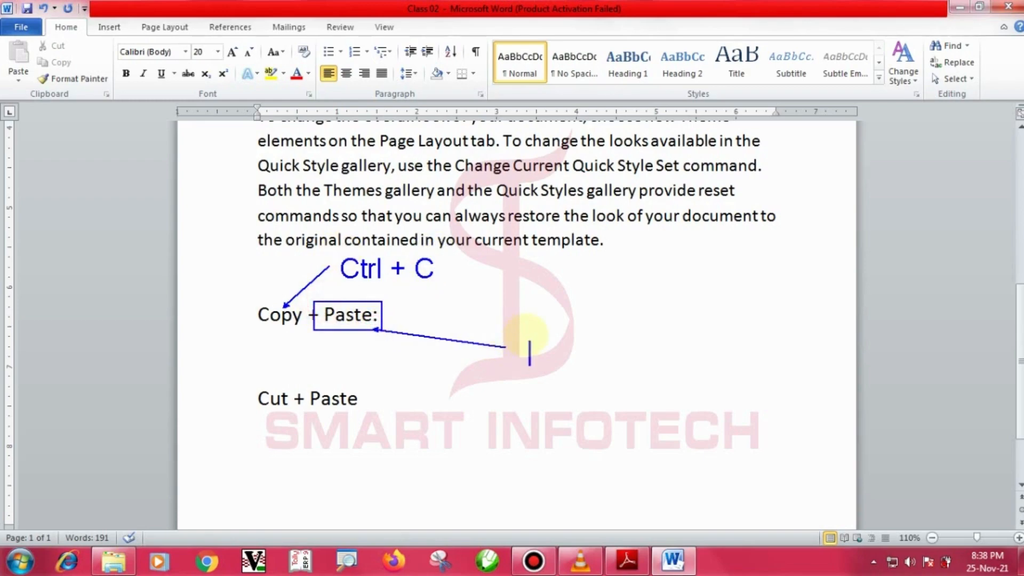
pyautogui.write('Ctrl + ')
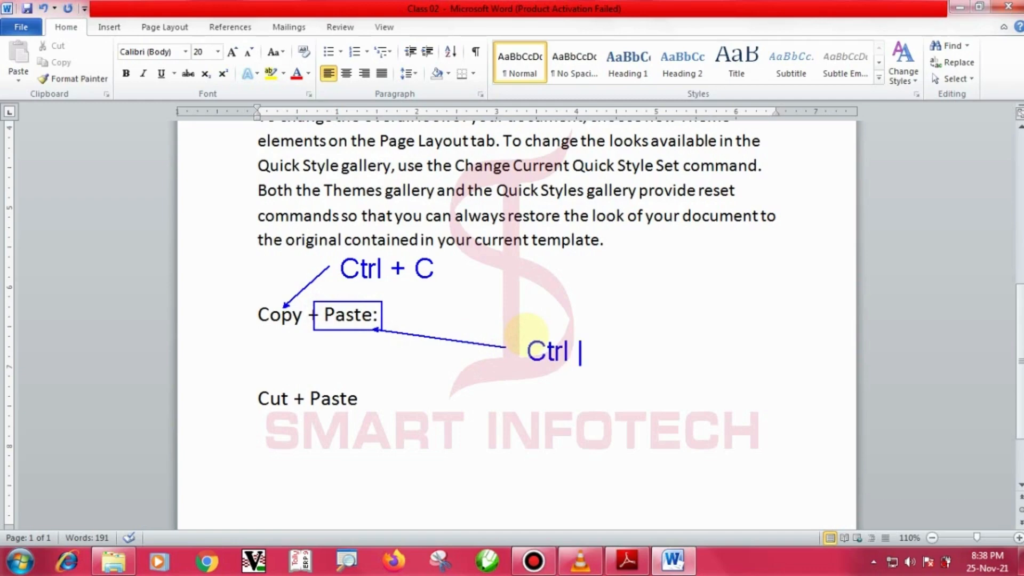
pyautogui.write('V')
pyautogui.press('Escape')
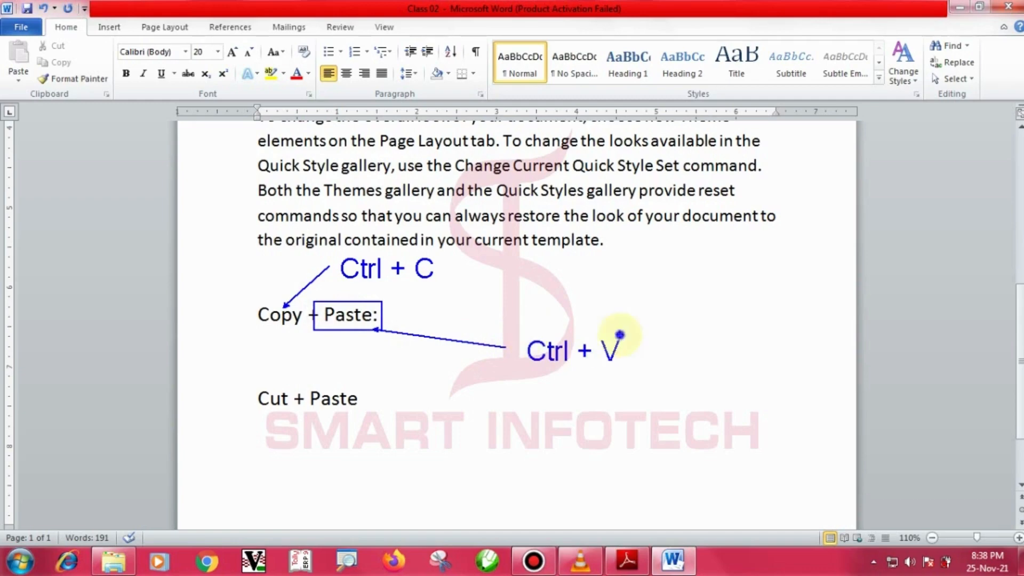
pyautogui.moveTo(242, 381); pyautogui.dragTo(348, 452)
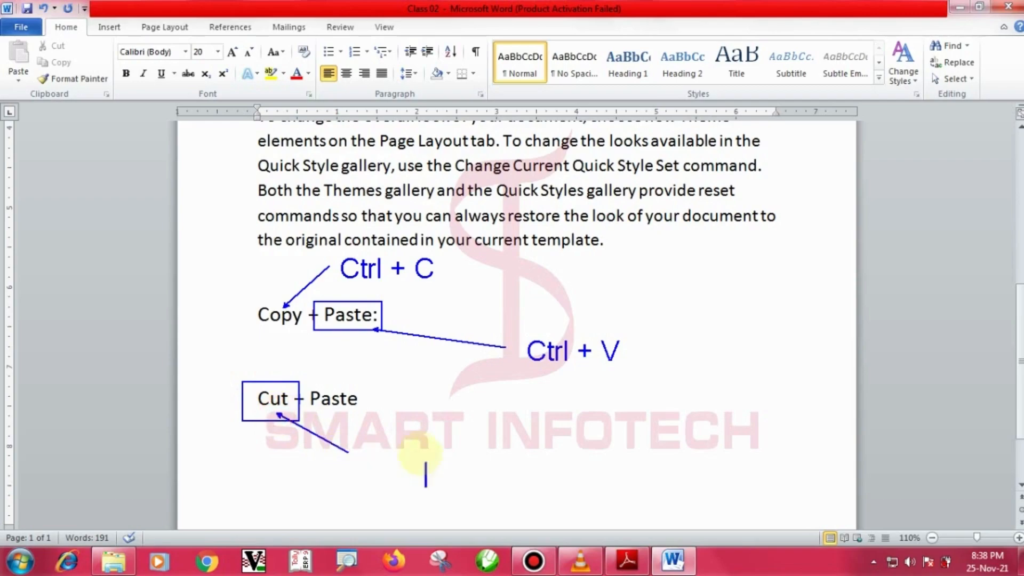
pyautogui.click(386, 444)
pyautogui.write('Ctrl ')
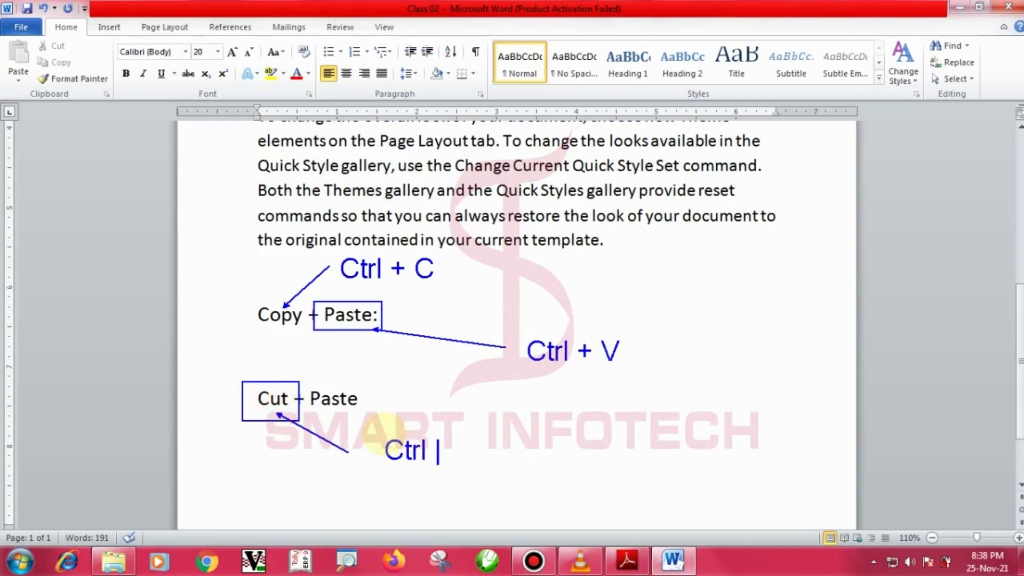
pyautogui.write('+ X')
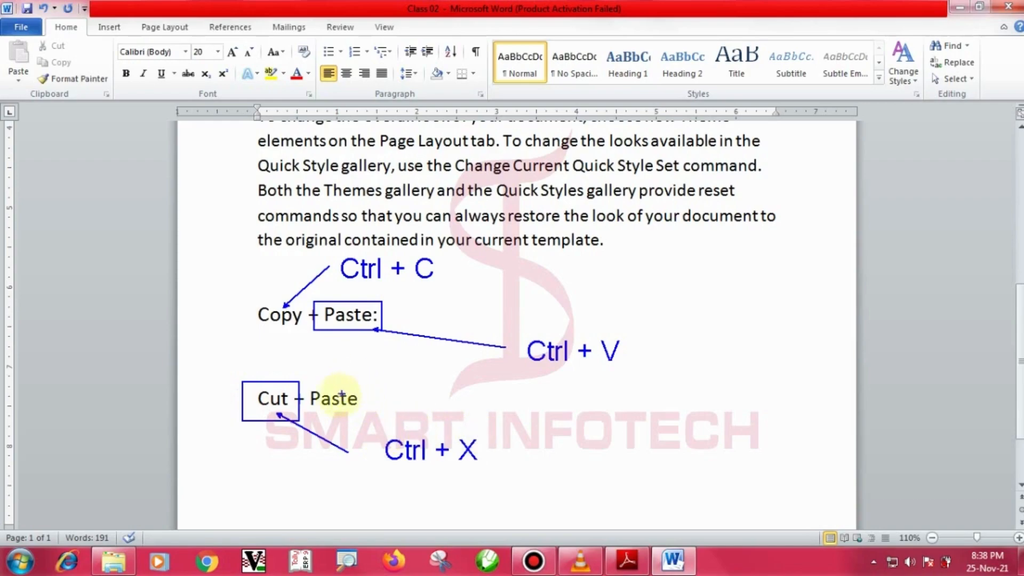
pyautogui.moveTo(301, 384)
pyautogui.mouseDown()
pyautogui.moveTo(364, 418)
pyautogui.moveTo(528, 362)
pyautogui.mouseUp()
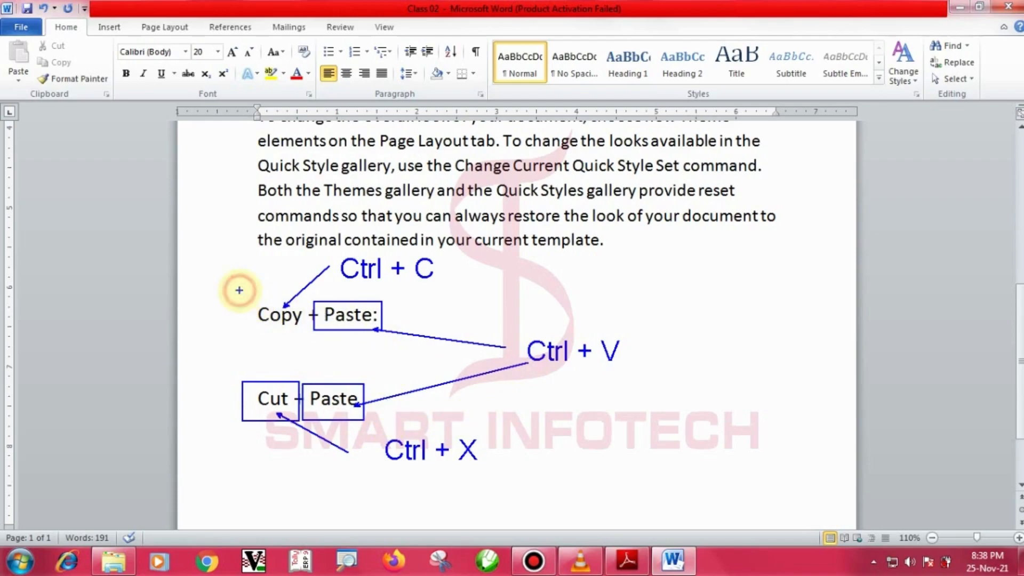
pyautogui.moveTo(239, 291); pyautogui.dragTo(402, 340)
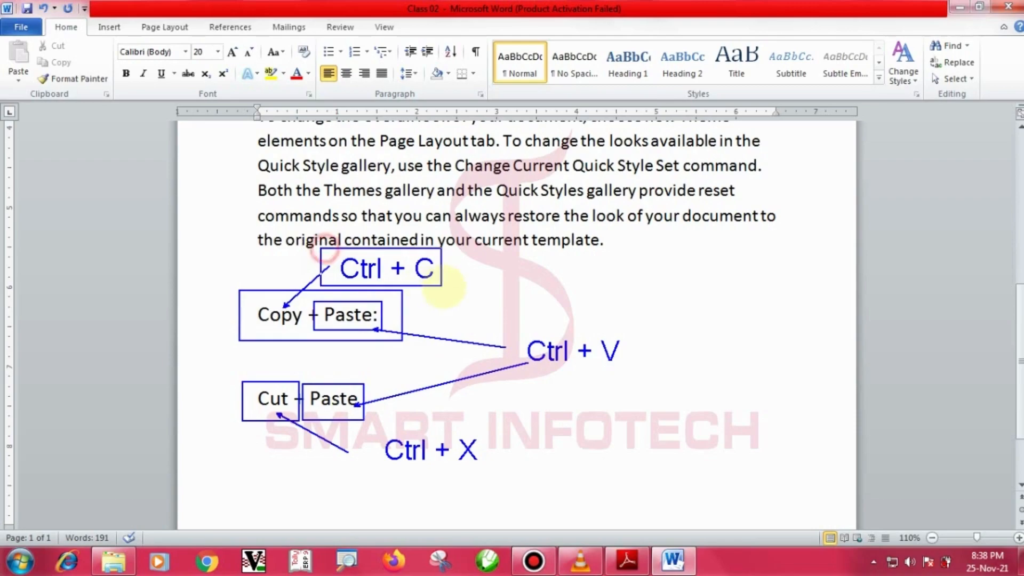
pyautogui.moveTo(321, 248); pyautogui.dragTo(453, 286)
pyautogui.moveTo(520, 324); pyautogui.dragTo(663, 383)
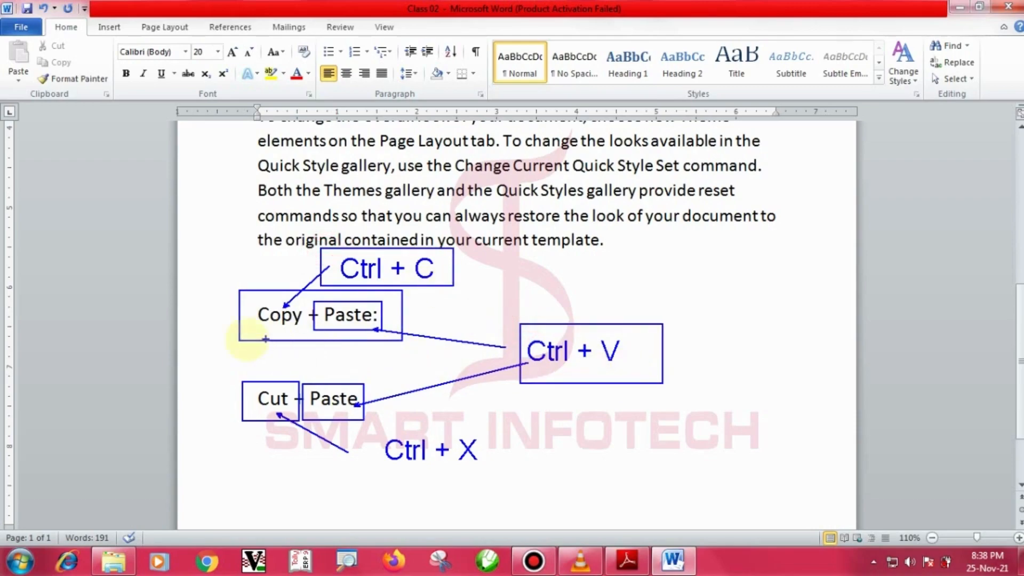
pyautogui.moveTo(228, 322); pyautogui.dragTo(269, 336)
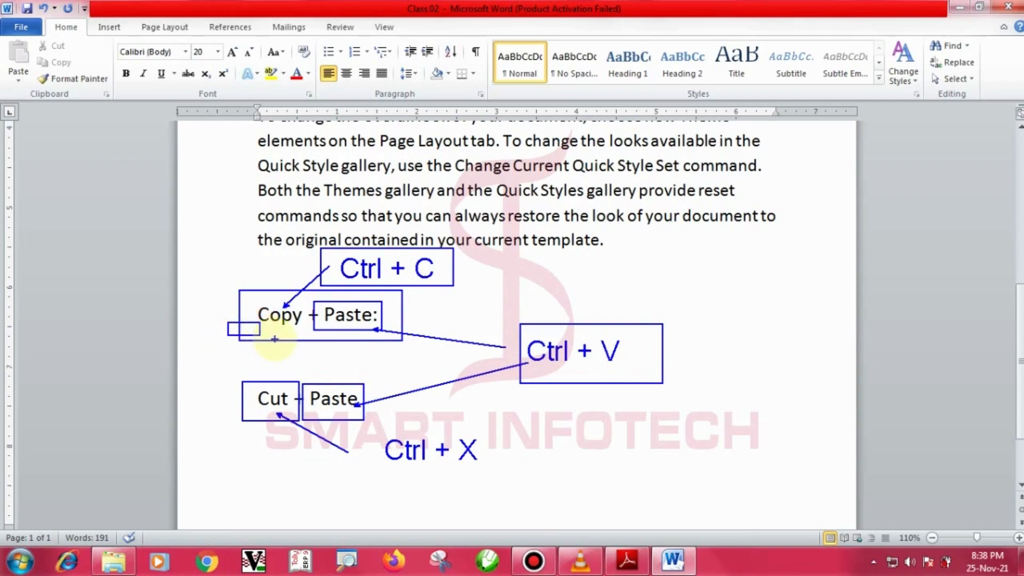
pyautogui.hotkey('ctrl', 'z')
pyautogui.moveTo(206, 363)
pyautogui.mouseDown()
pyautogui.moveTo(299, 320)
pyautogui.moveTo(252, 310)
pyautogui.moveTo(254, 328)
pyautogui.moveTo(206, 332)
pyautogui.mouseUp()
pyautogui.moveTo(345, 326); pyautogui.dragTo(383, 377)
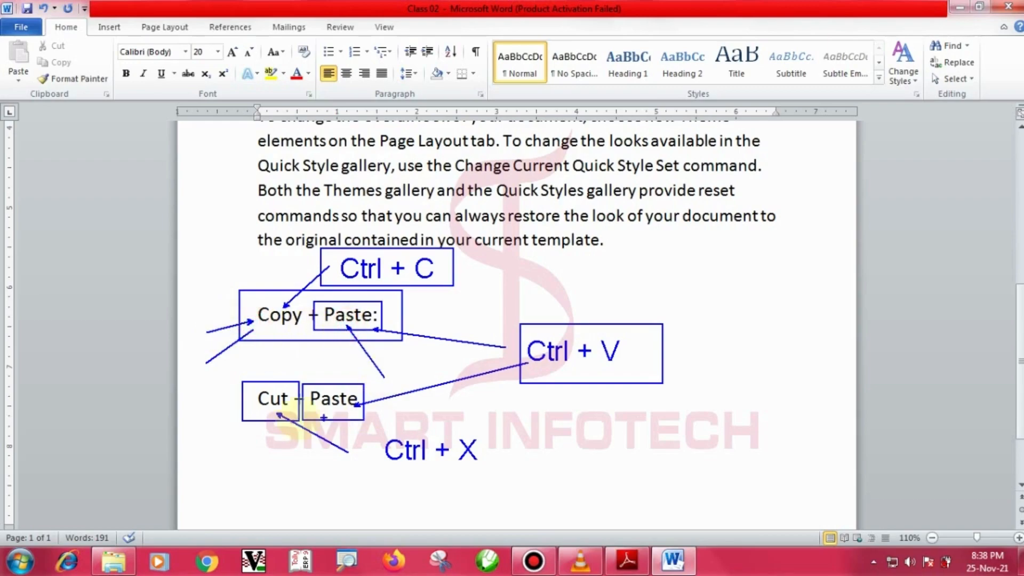
pyautogui.press('Escape')
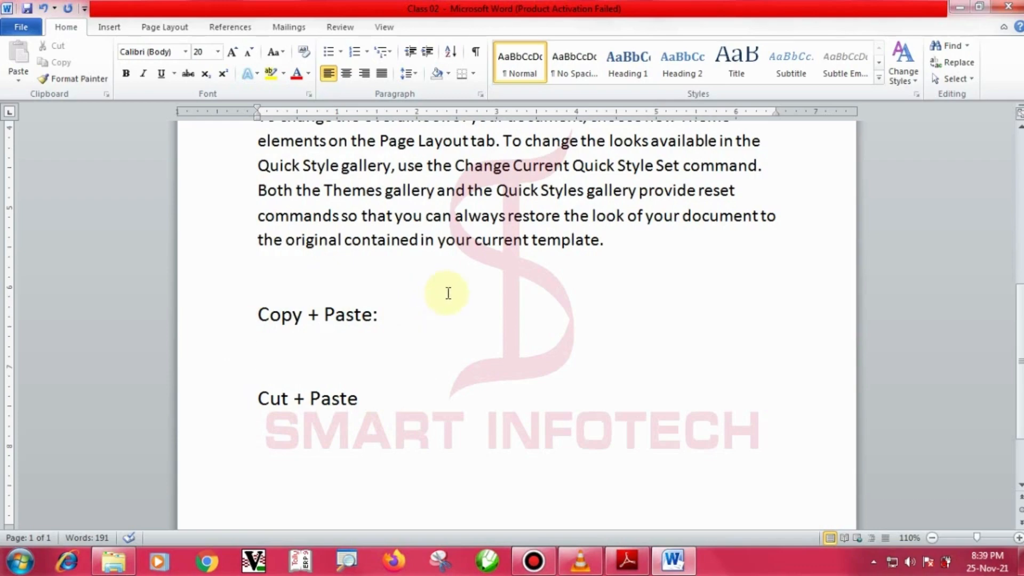
# Insert a blank line above Copy + Paste: and type 'Smart Infotech' there.
pyautogui.click(316, 282)
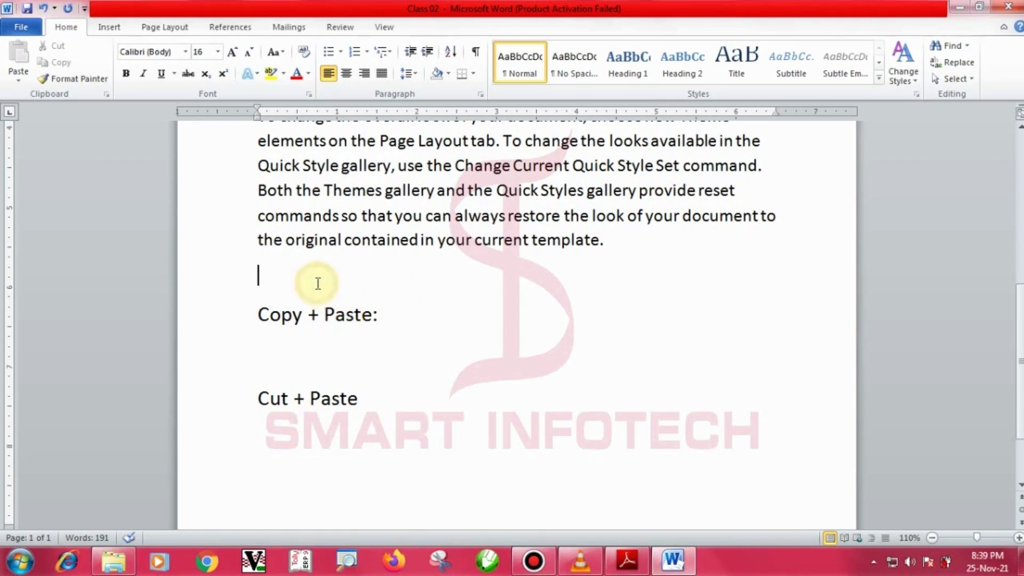
pyautogui.press('Return')
pyautogui.press('Return')
pyautogui.press('Return')
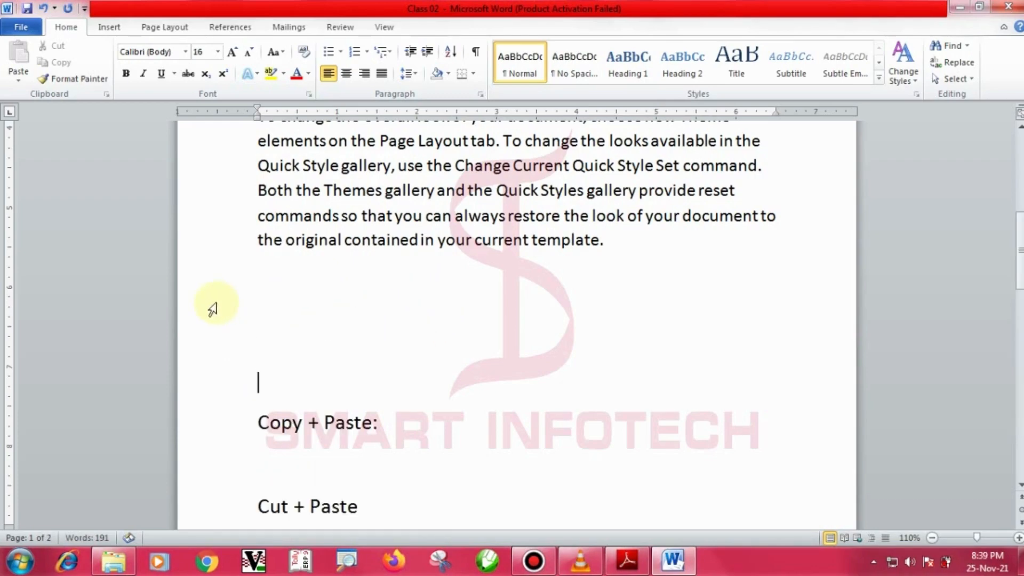
pyautogui.click(259, 283)
pyautogui.write('Sma')
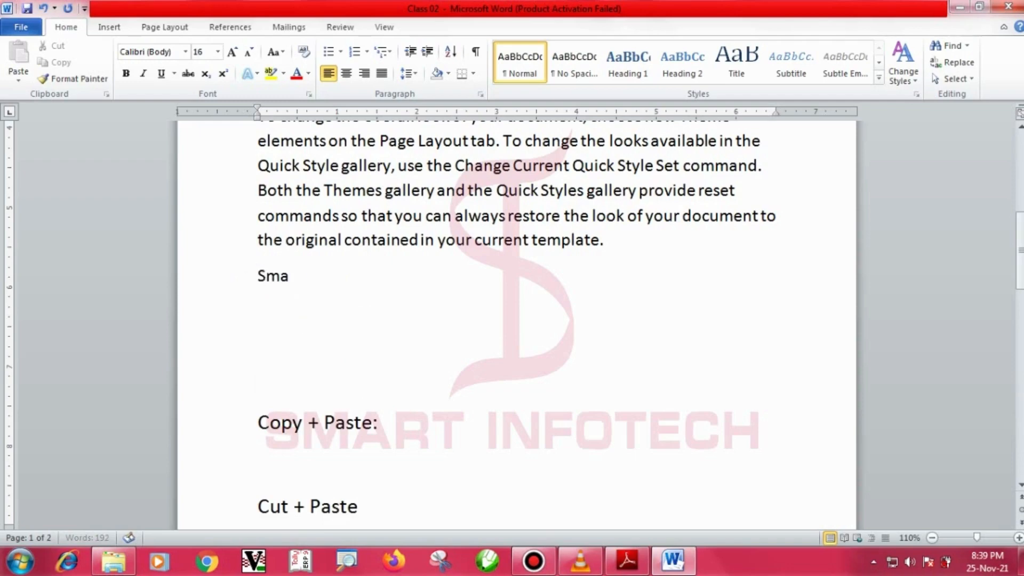
pyautogui.write('rt Infotech')
# Make the Smart Infotech line bold and red using the mini toolbar.
pyautogui.click(235, 283)
pyautogui.click(341, 261)
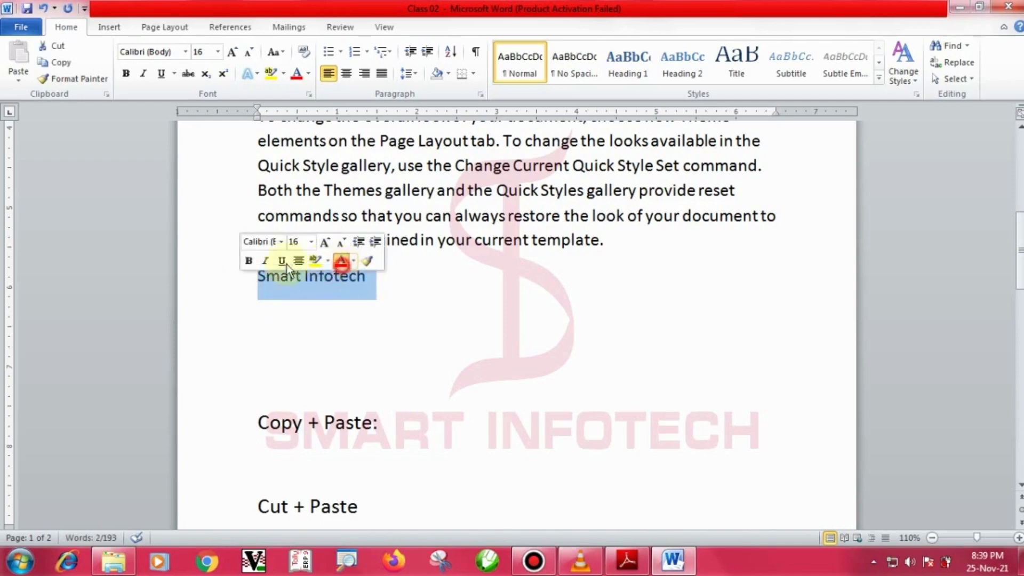
pyautogui.click(248, 260)
pyautogui.click(396, 299)
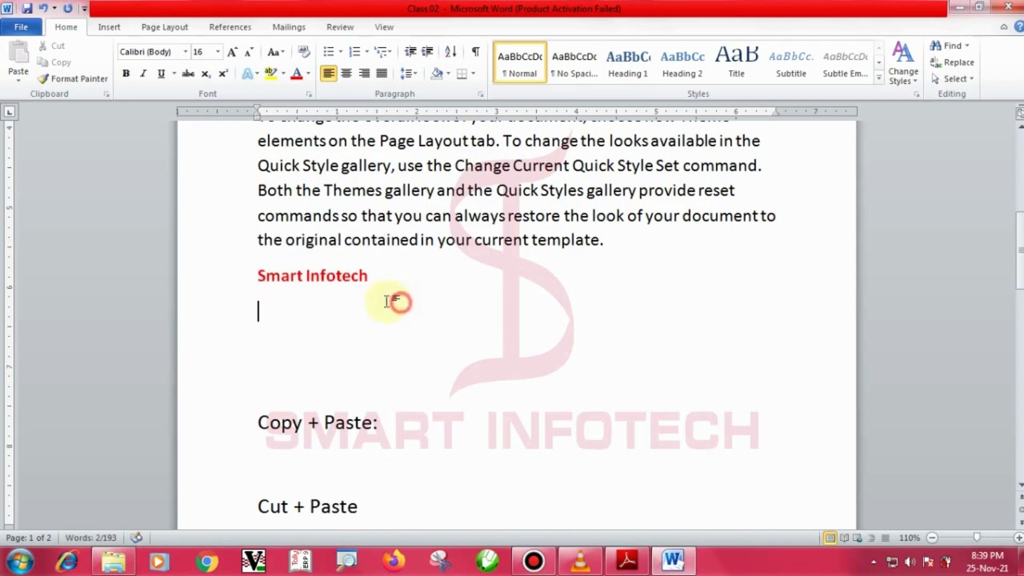
pyautogui.click(234, 281)
pyautogui.click(439, 304)
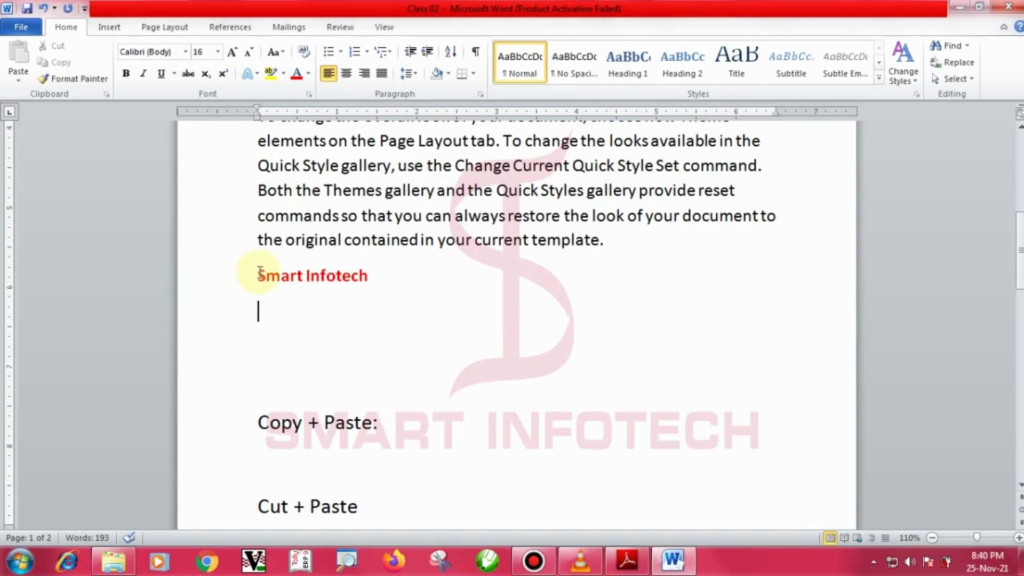
pyautogui.moveTo(257, 275); pyautogui.dragTo(443, 303)
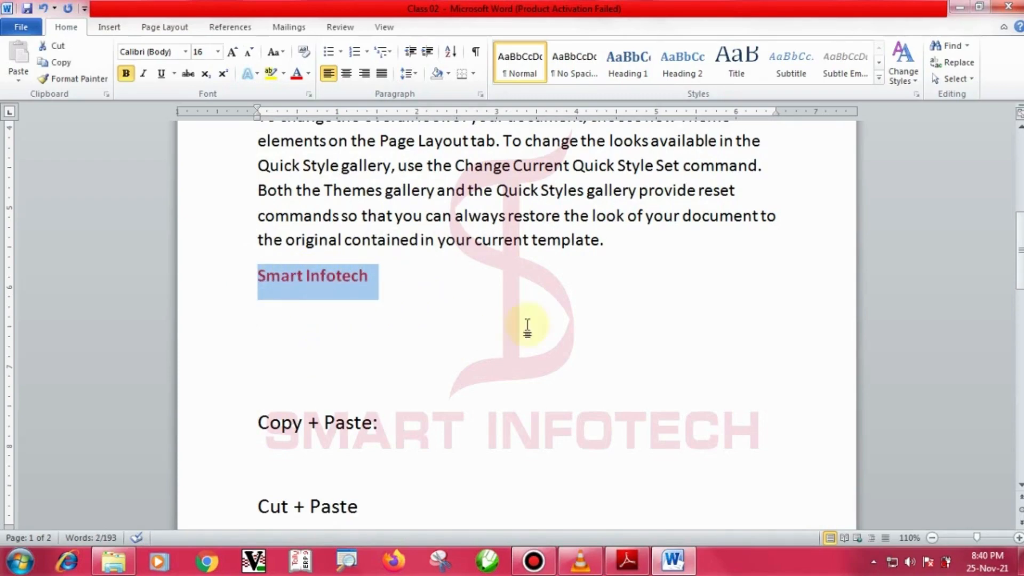
pyautogui.click(619, 245)
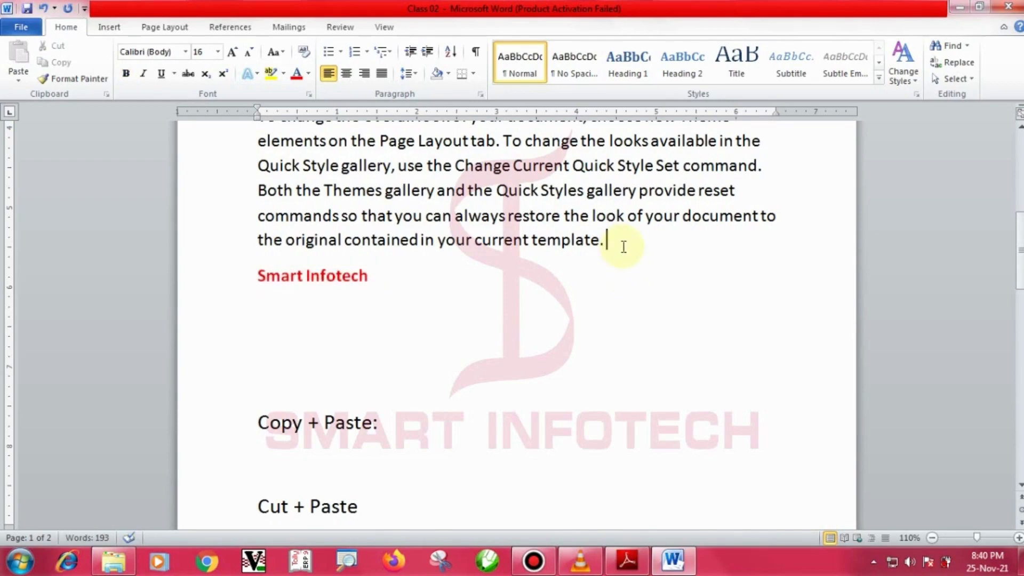
pyautogui.write('hgjkdfgjk')
pyautogui.press('BackSpace')
pyautogui.press('BackSpace')
pyautogui.press('BackSpace')
pyautogui.press('BackSpace')
pyautogui.press('BackSpace')
pyautogui.press('BackSpace')
pyautogui.press('BackSpace')
pyautogui.press('BackSpace')
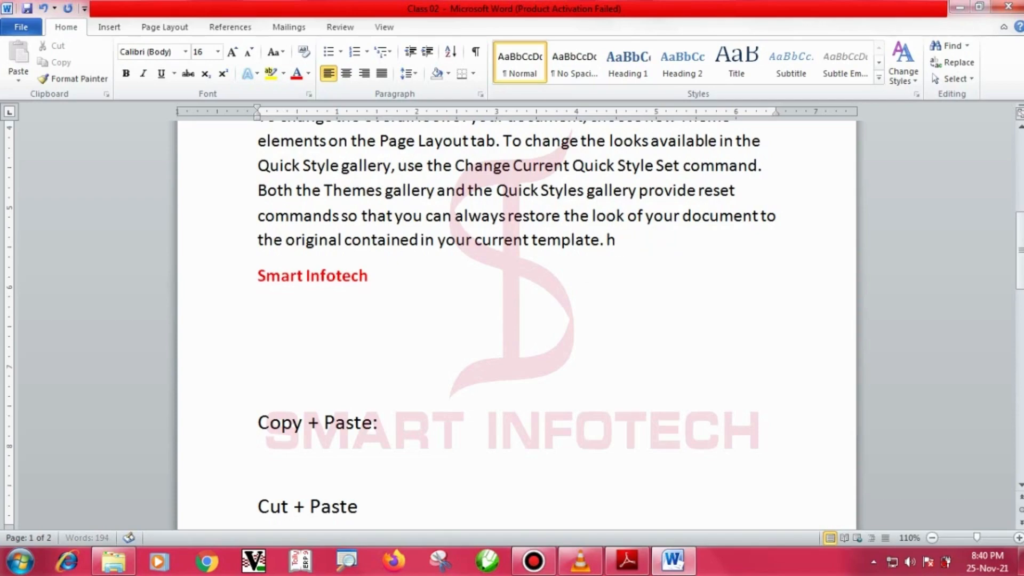
pyautogui.press('BackSpace')
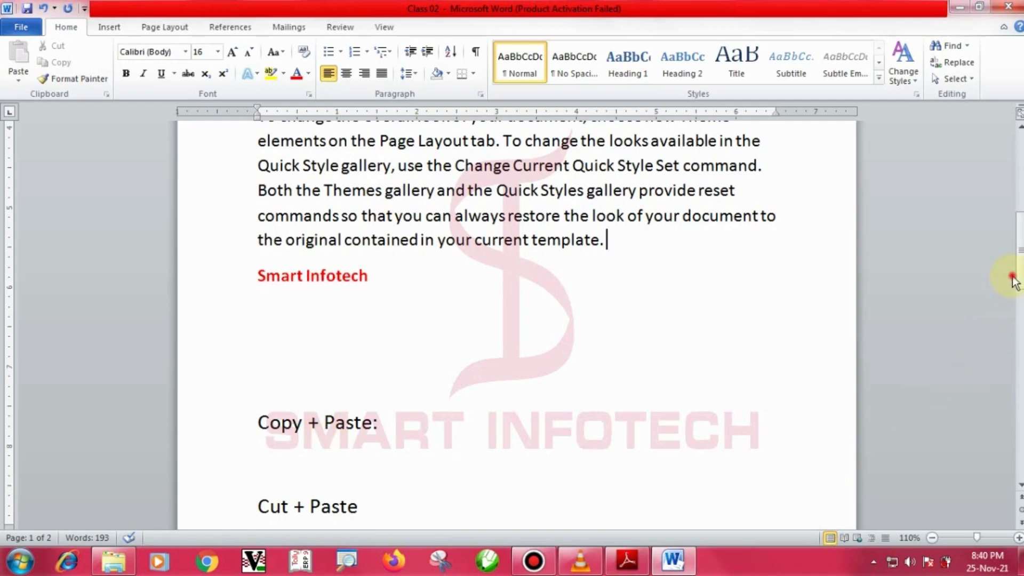
pyautogui.press('Down')
pyautogui.moveTo(1018, 297); pyautogui.dragTo(1018, 311)
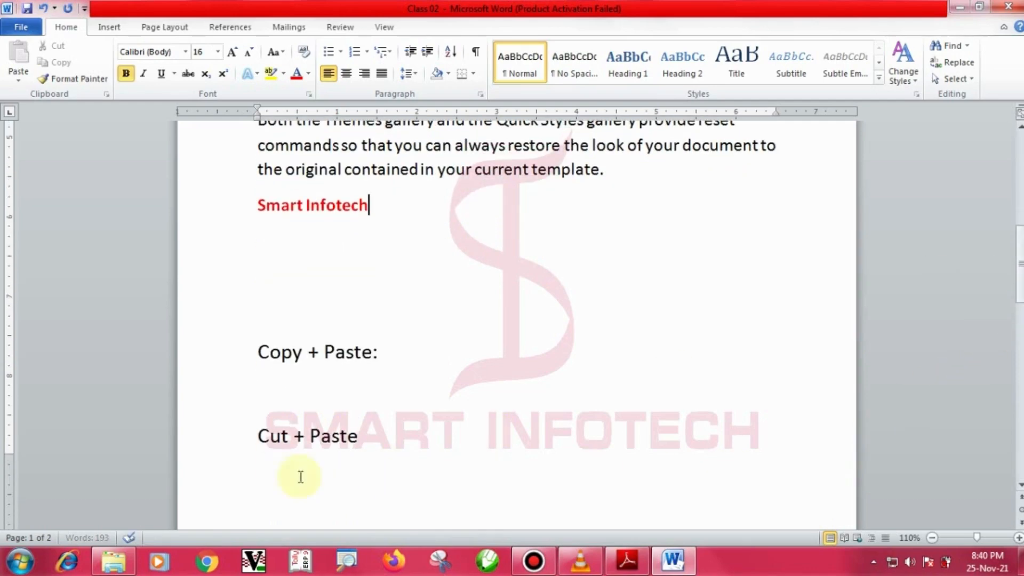
pyautogui.click(218, 441)
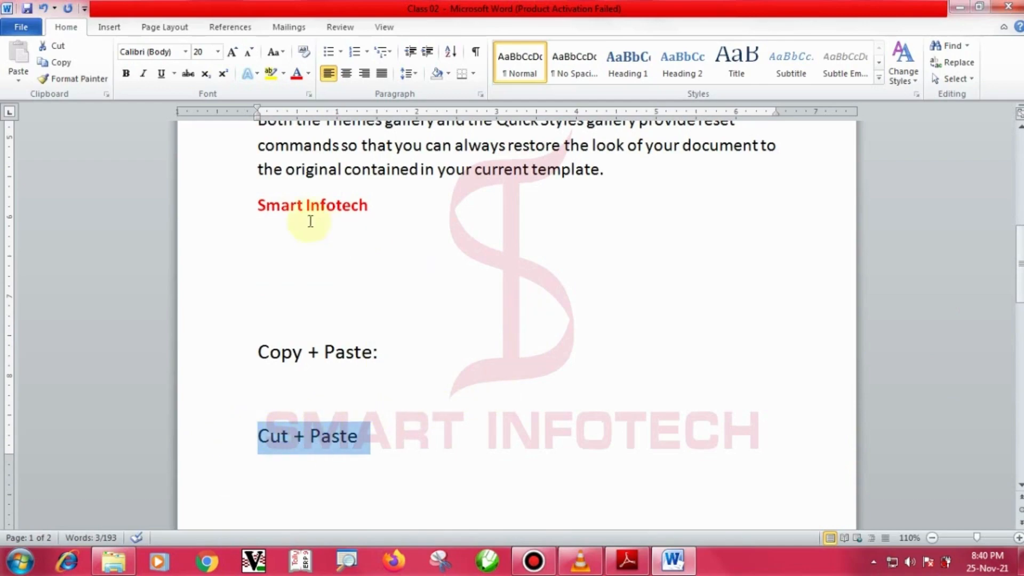
pyautogui.click(230, 212)
pyautogui.hotkey('ctrl', 'c')
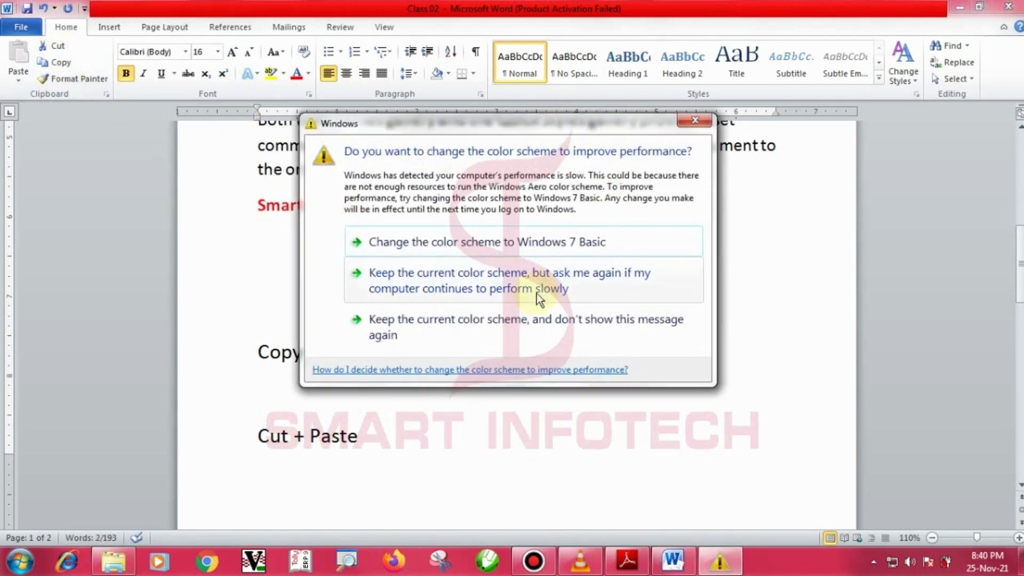
# Keep the current colour scheme, cut the red Smart Infotech line, and place the cursor after 'template.'.
pyautogui.click(487, 318)
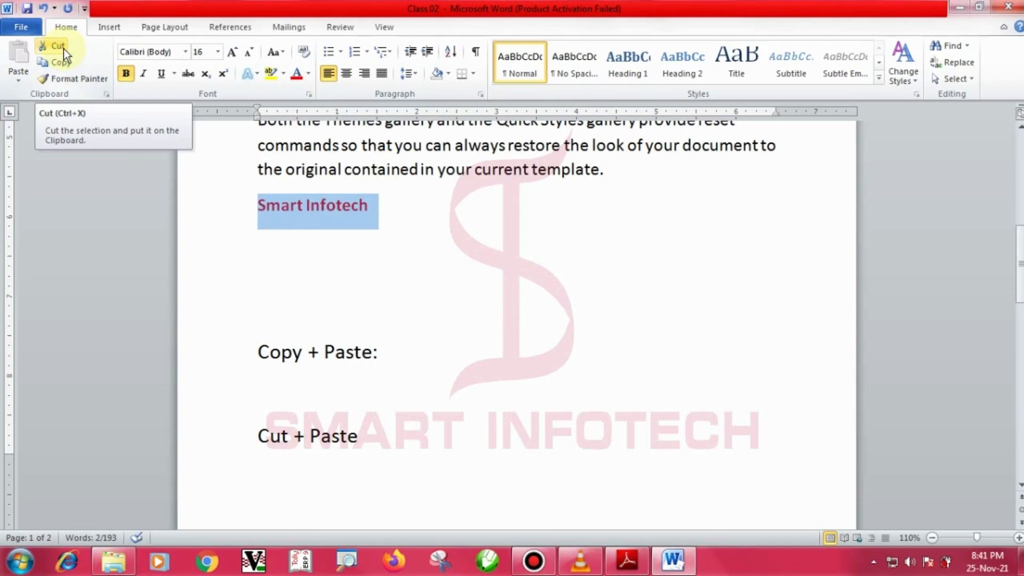
pyautogui.click(63, 47)
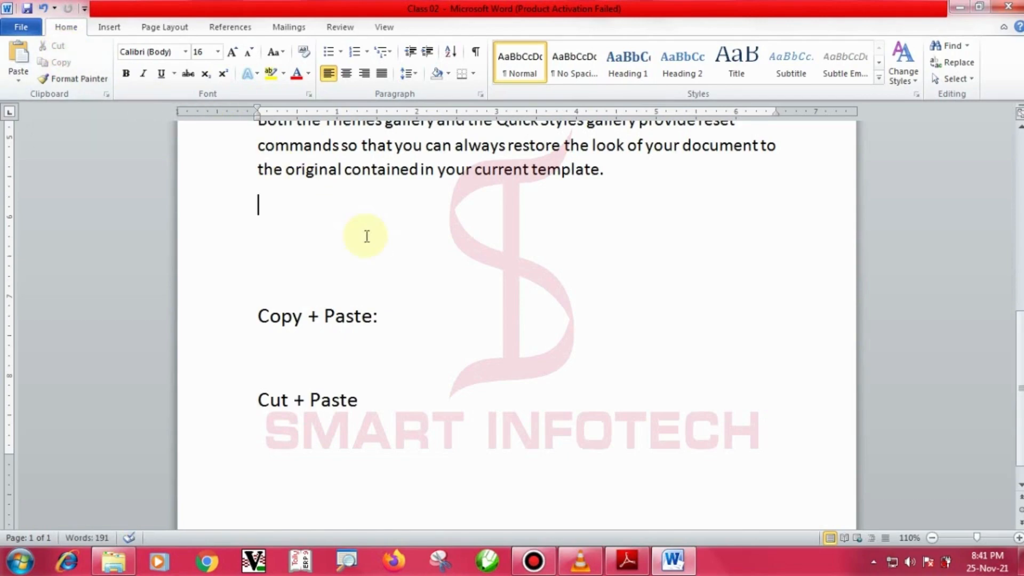
pyautogui.click(616, 175)
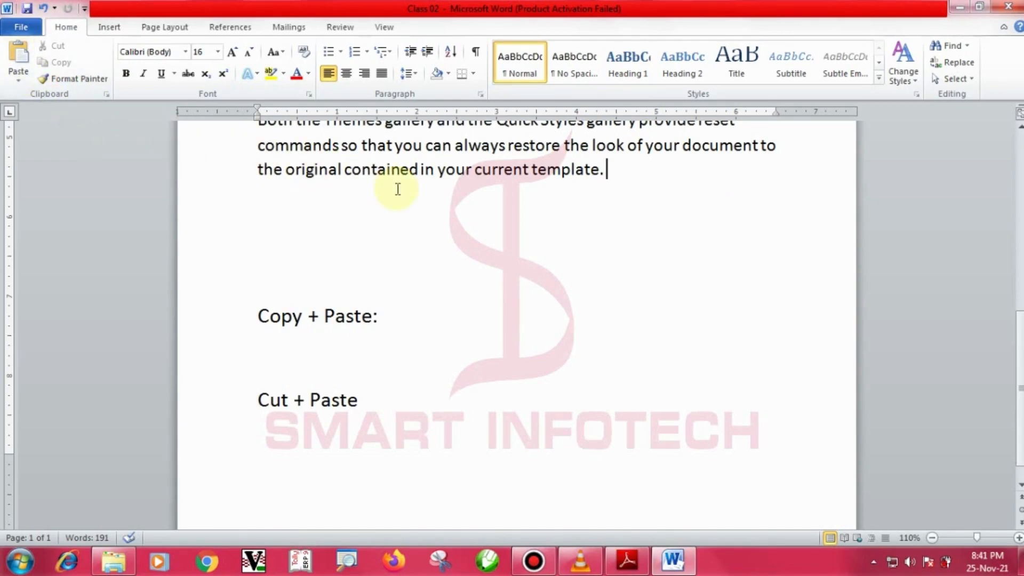
# Paste Smart Infotech after 'template.', then undo so it returns to its own line.
pyautogui.hotkey('ctrl', 'v')
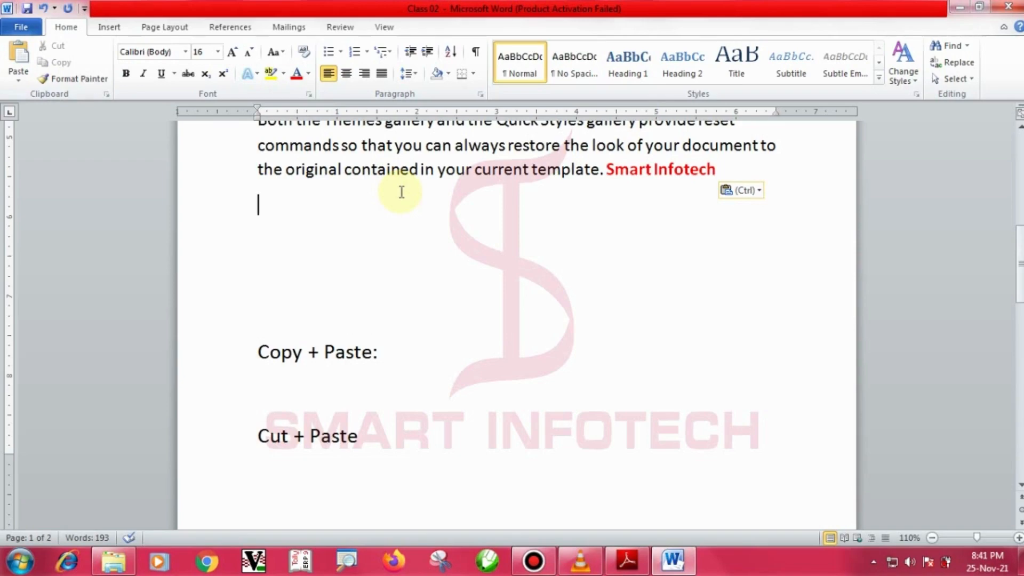
pyautogui.doubleClick(520, 292)
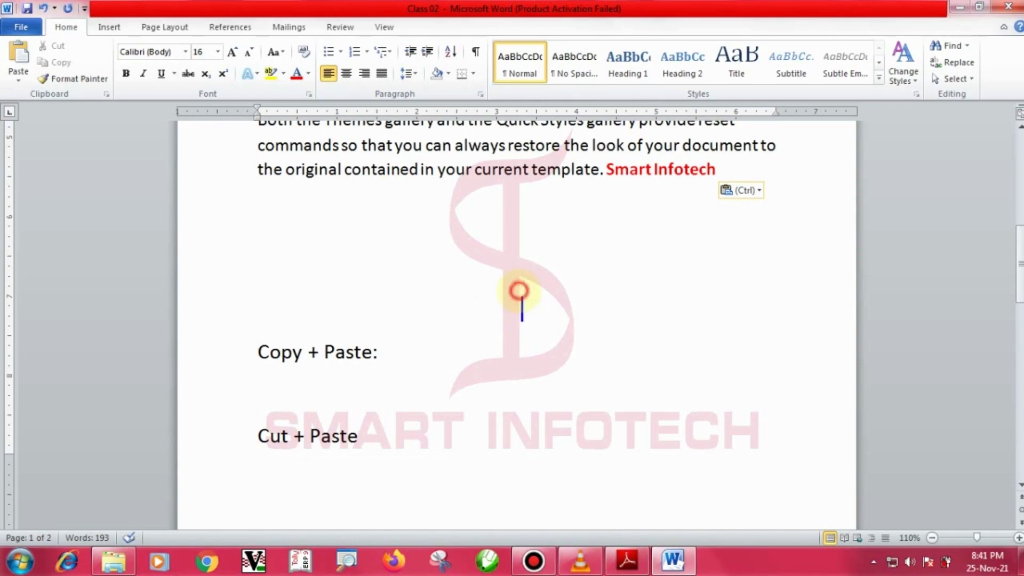
pyautogui.write('CTRL')
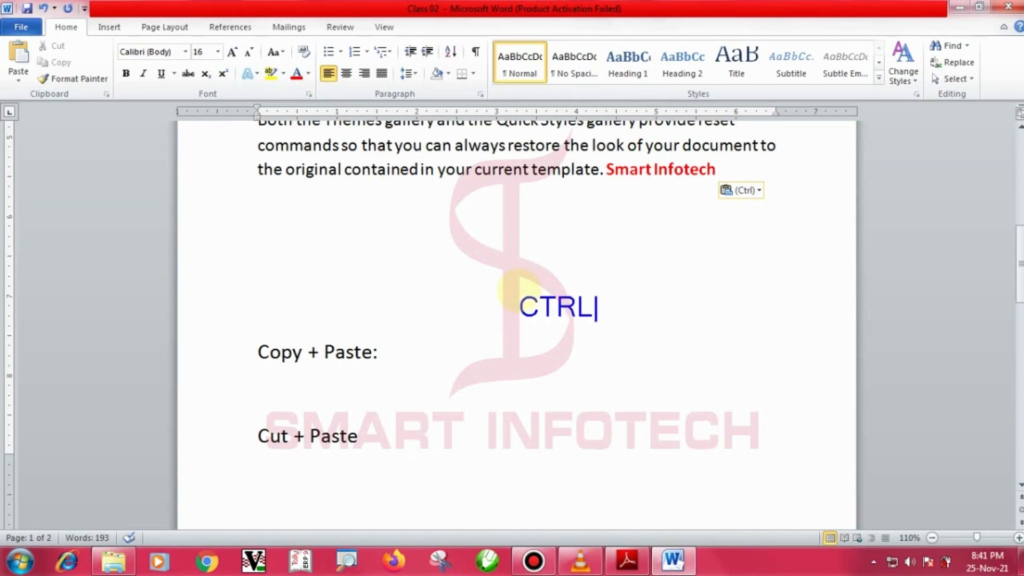
pyautogui.write(' + Z')
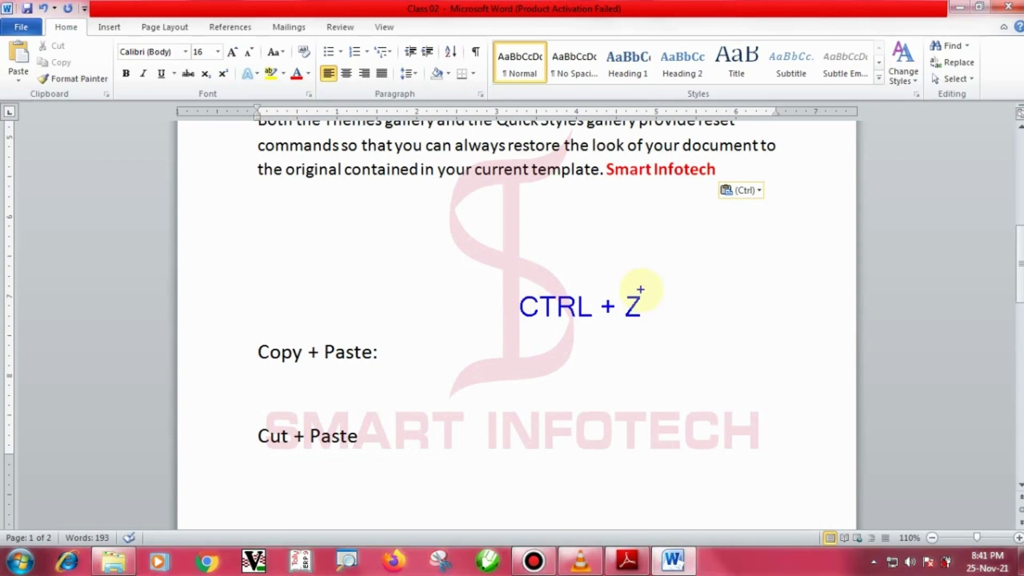
pyautogui.hotkey('ctrl', 'z')
pyautogui.hotkey('ctrl', 'z')
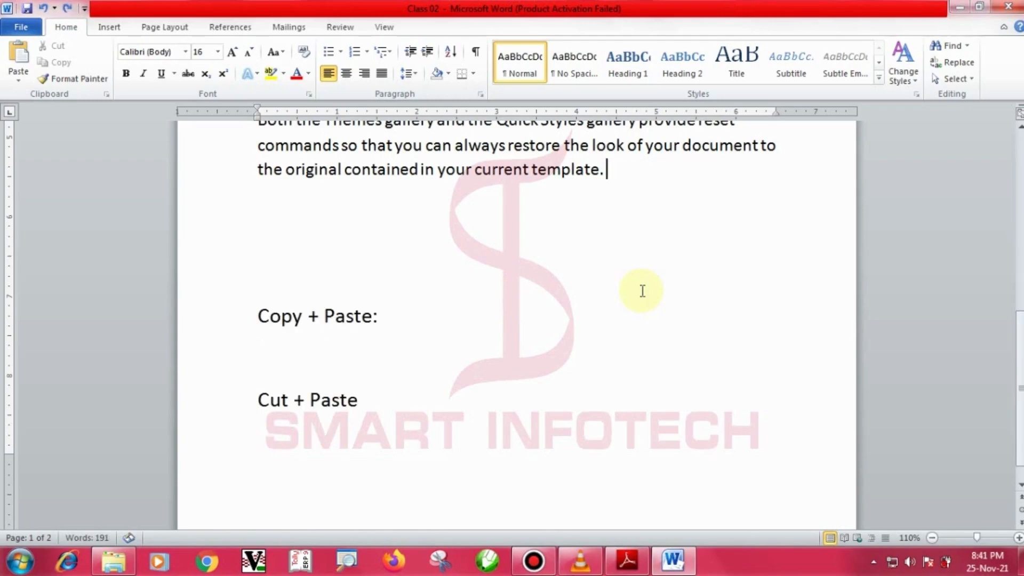
pyautogui.hotkey('ctrl', 'y')
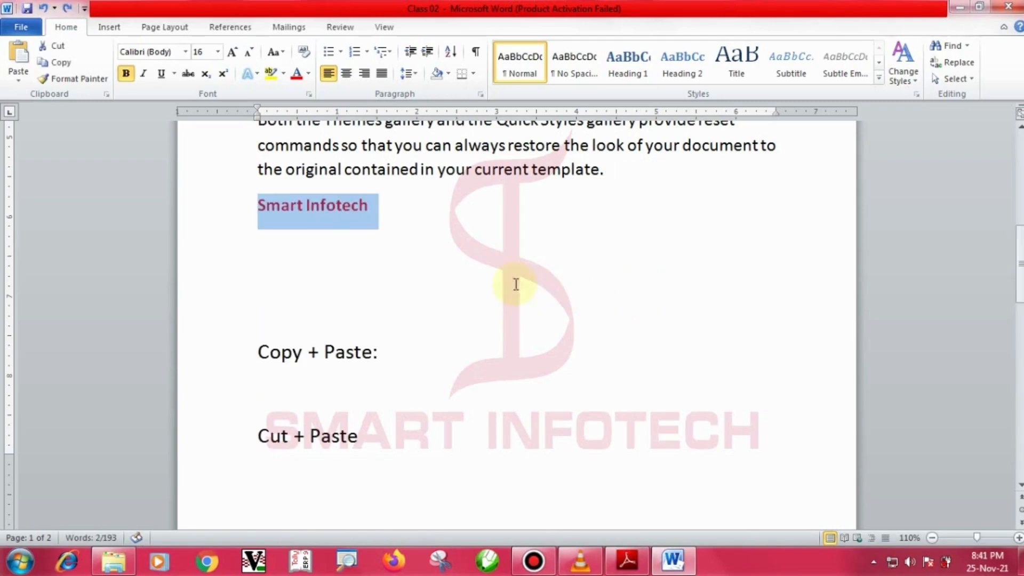
# Copy the red 'Smart Infotech' line and paste a copy directly after 'template.'.
pyautogui.click(431, 274)
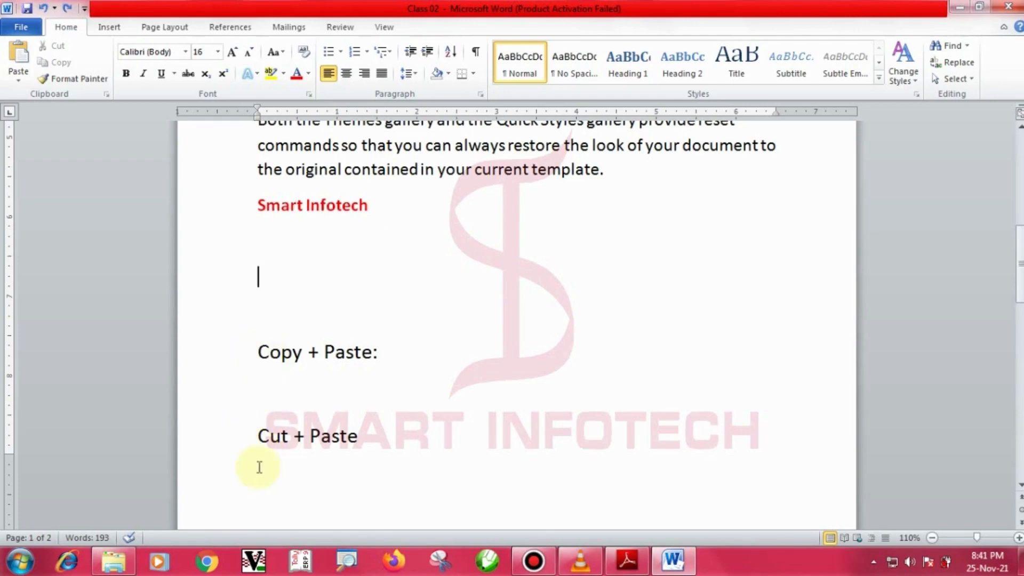
pyautogui.moveTo(251, 445); pyautogui.dragTo(400, 446)
pyautogui.click(294, 358)
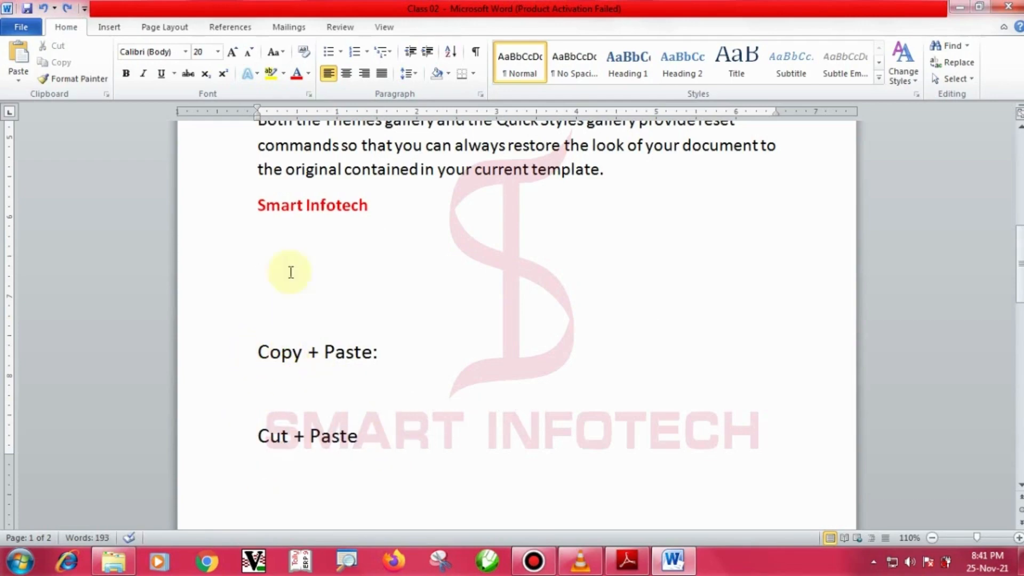
pyautogui.moveTo(254, 206); pyautogui.dragTo(354, 204)
pyautogui.hotkey('ctrl', 'c')
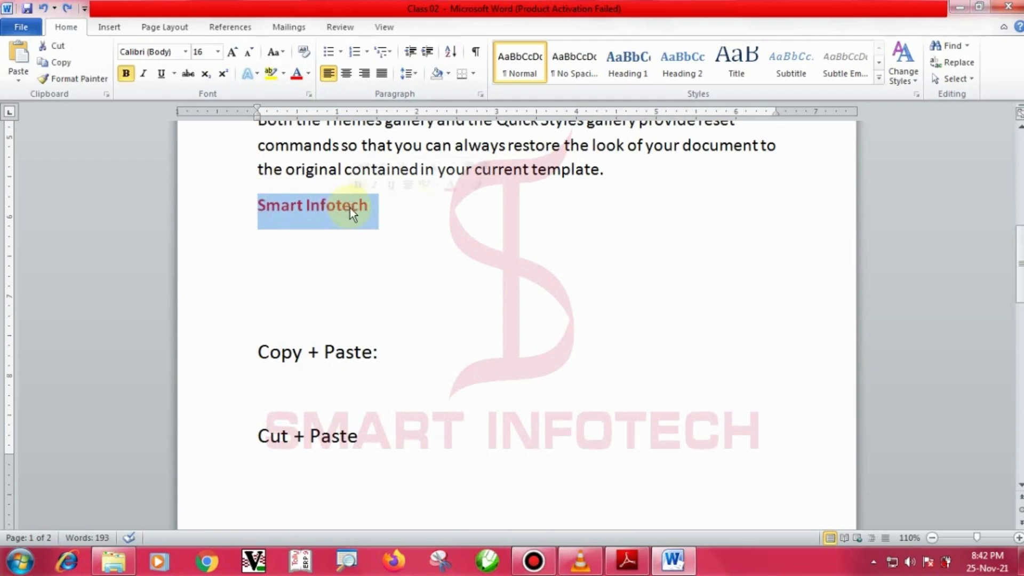
pyautogui.click(65, 65)
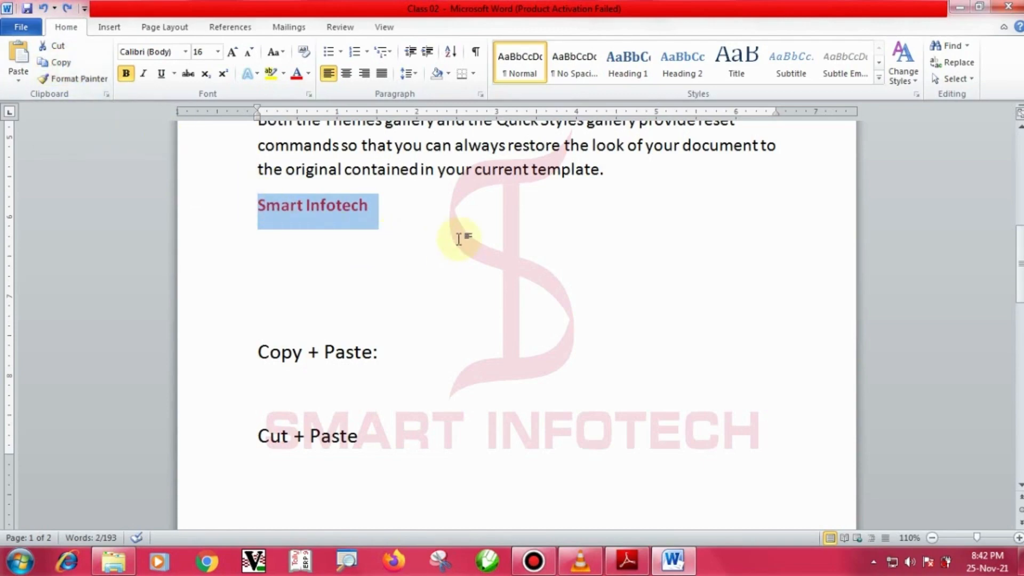
pyautogui.click(621, 175)
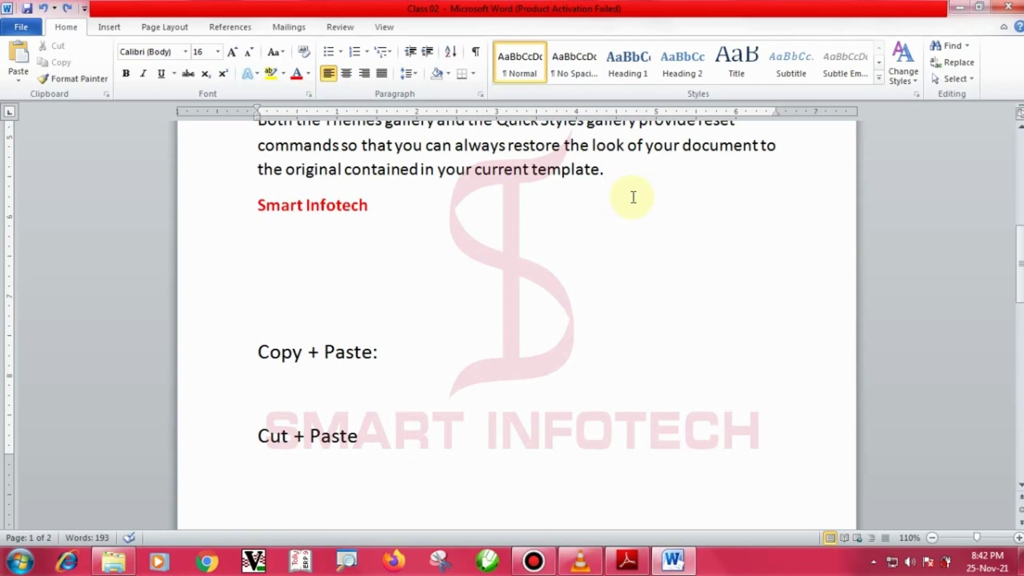
pyautogui.click(17, 59)
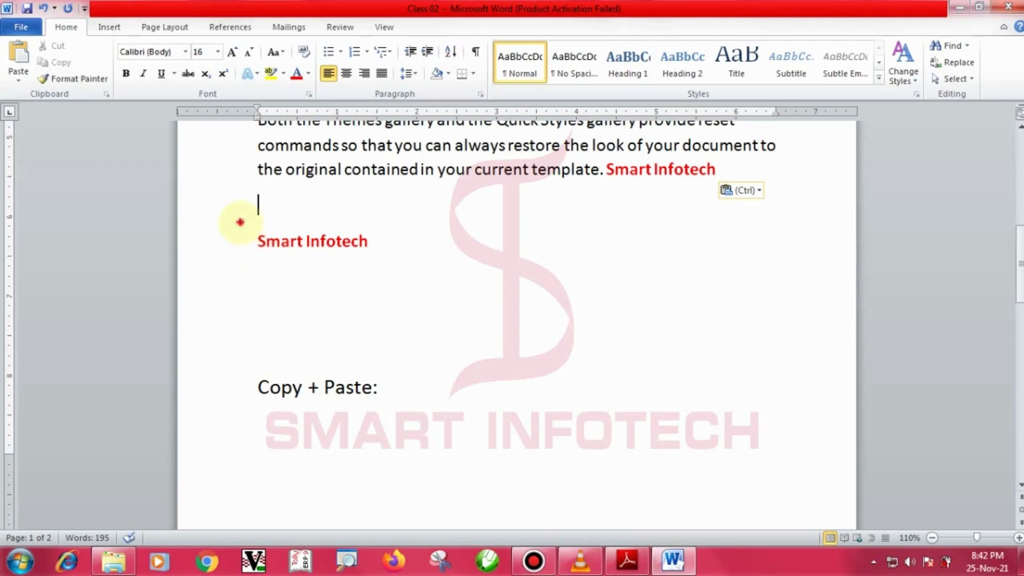
pyautogui.moveTo(240, 222); pyautogui.dragTo(400, 263)
pyautogui.moveTo(257, 213); pyautogui.dragTo(329, 248)
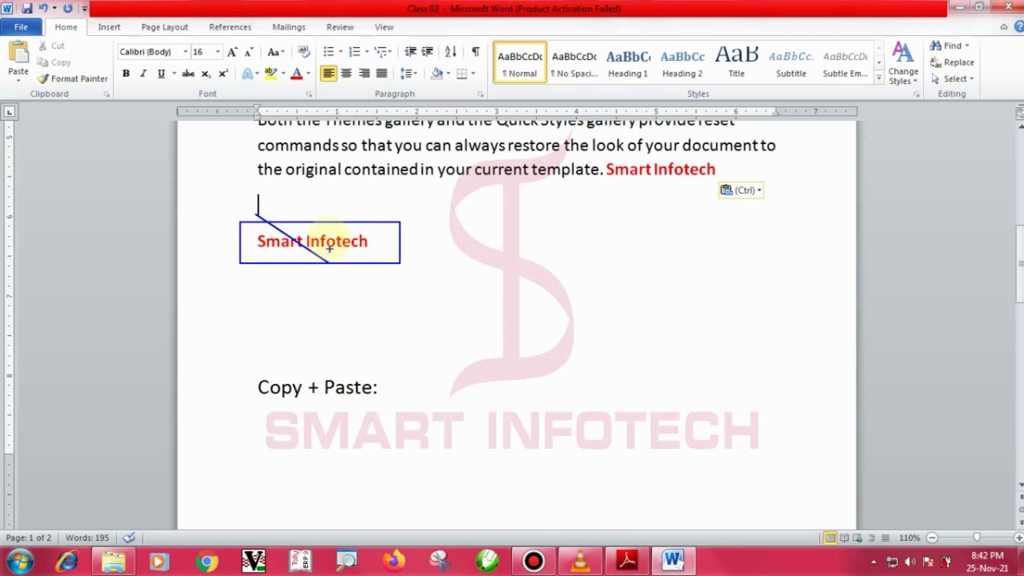
pyautogui.moveTo(325, 211); pyautogui.dragTo(275, 288)
pyautogui.moveTo(599, 153); pyautogui.dragTo(738, 189)
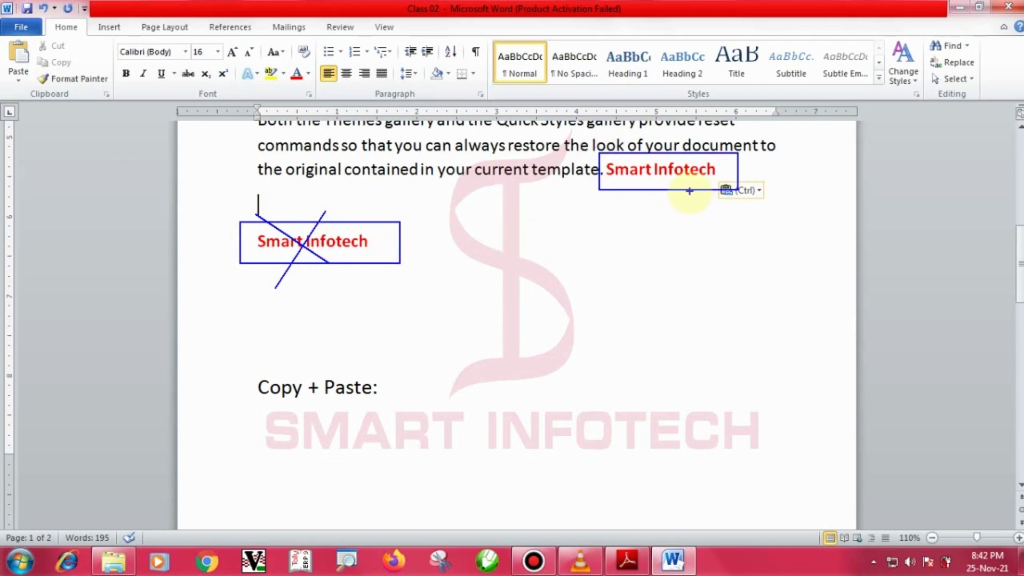
pyautogui.press('Escape')
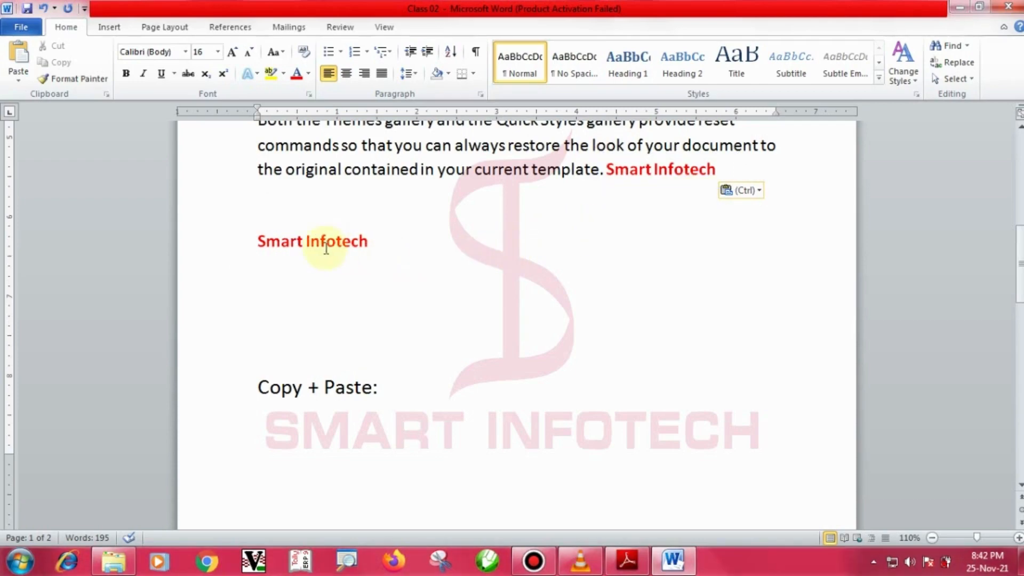
pyautogui.moveTo(230, 214); pyautogui.dragTo(390, 260)
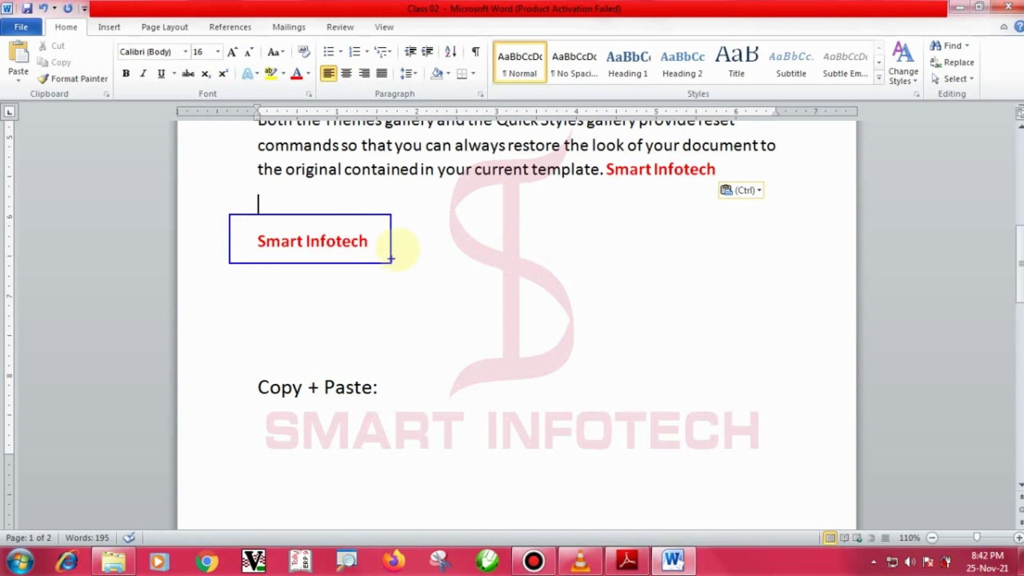
pyautogui.moveTo(594, 156); pyautogui.dragTo(739, 190)
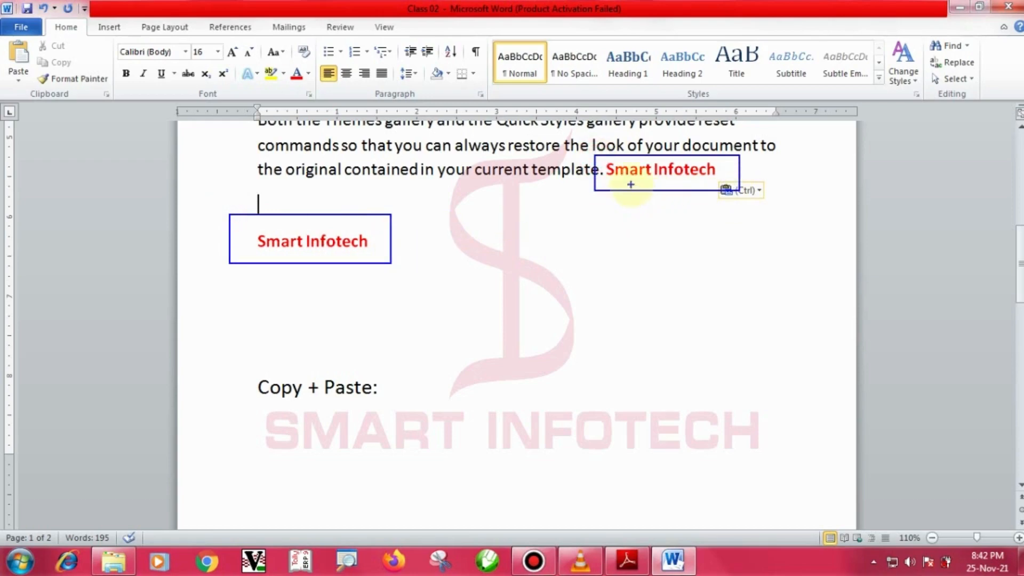
pyautogui.moveTo(631, 184); pyautogui.dragTo(565, 227)
pyautogui.moveTo(367, 252); pyautogui.dragTo(430, 280)
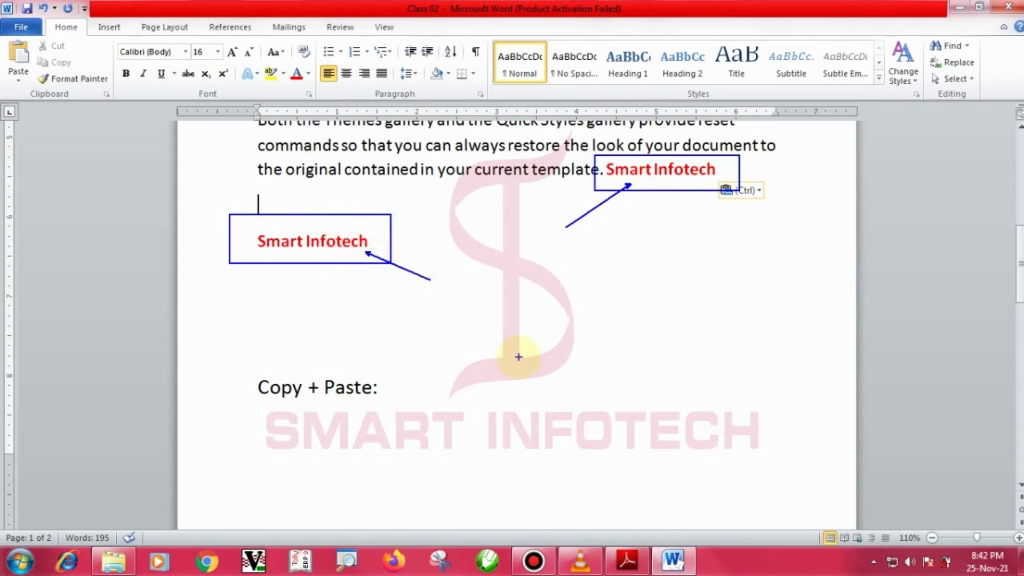
pyautogui.press('Escape')
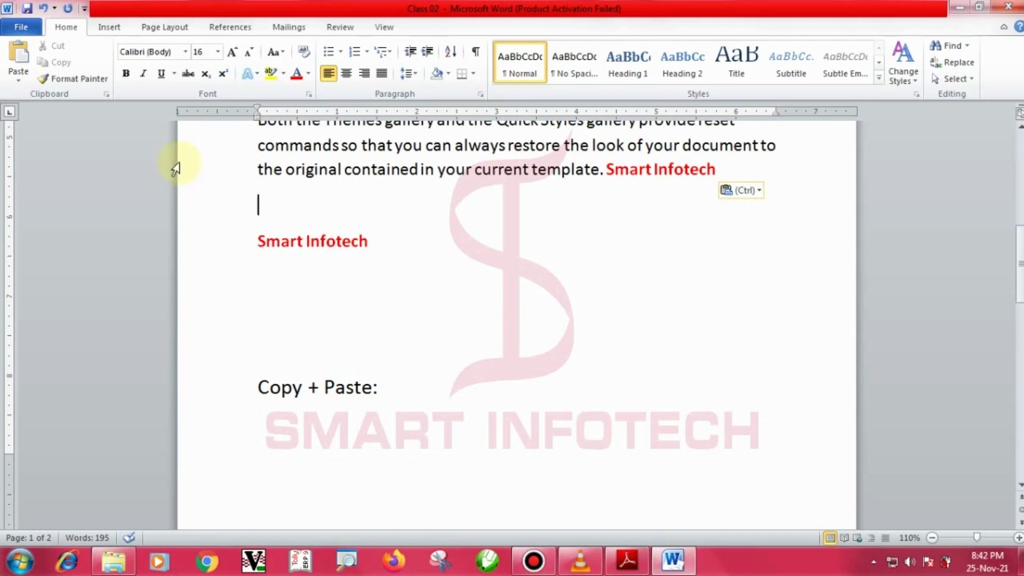
# Make the first paragraph's opening phrase 20 pt and bold with a blue gradient reflection text effect.
pyautogui.scroll(8, 564, 301)
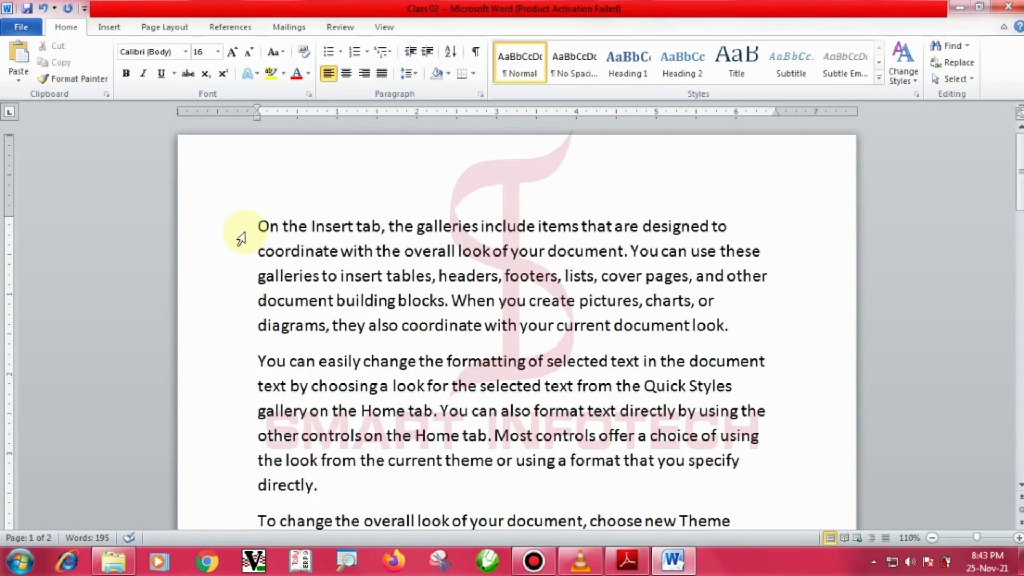
pyautogui.moveTo(258, 226); pyautogui.dragTo(728, 229)
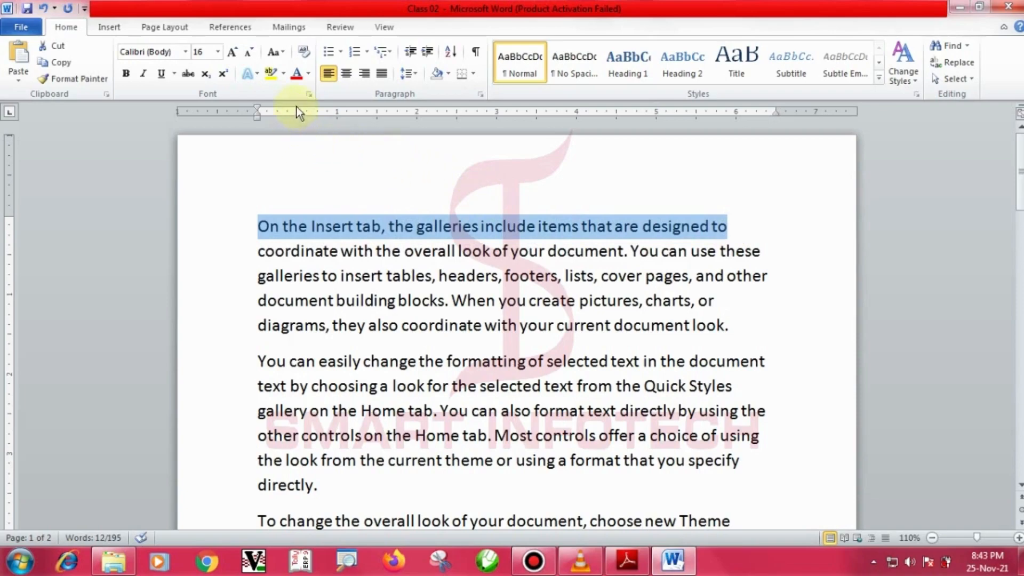
pyautogui.click(236, 53)
pyautogui.click(235, 52)
pyautogui.click(126, 74)
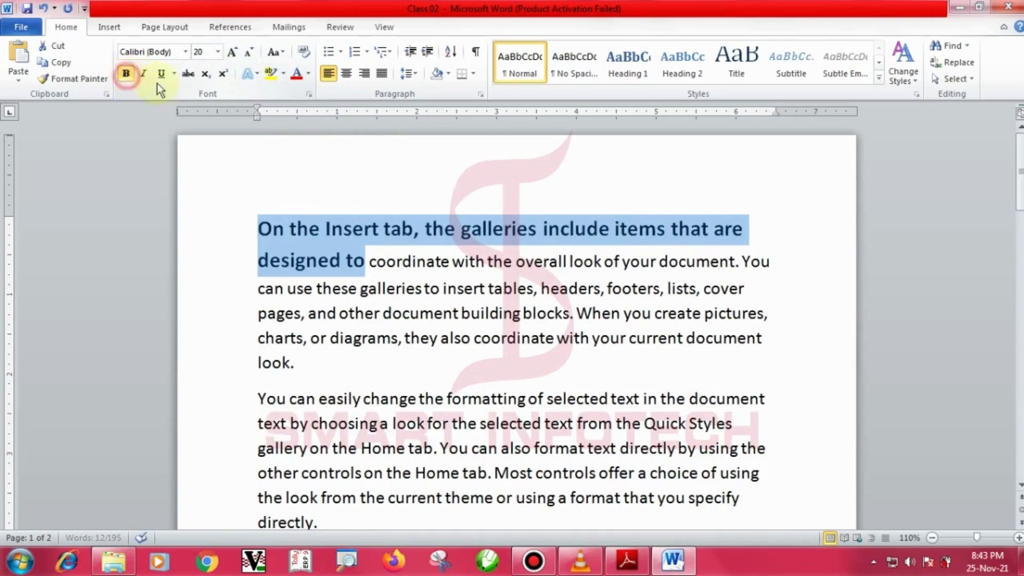
pyautogui.click(257, 77)
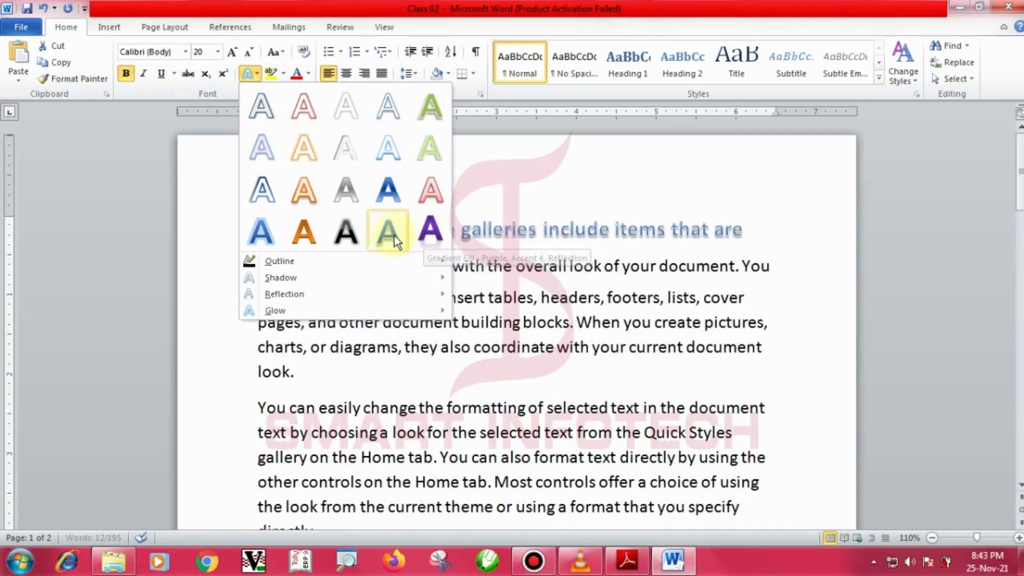
pyautogui.click(390, 199)
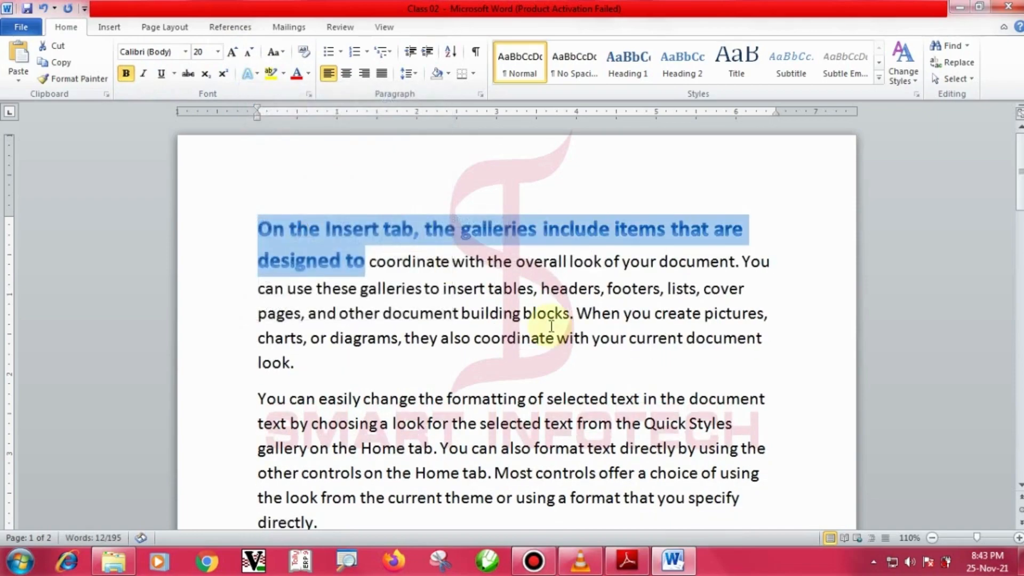
pyautogui.click(549, 324)
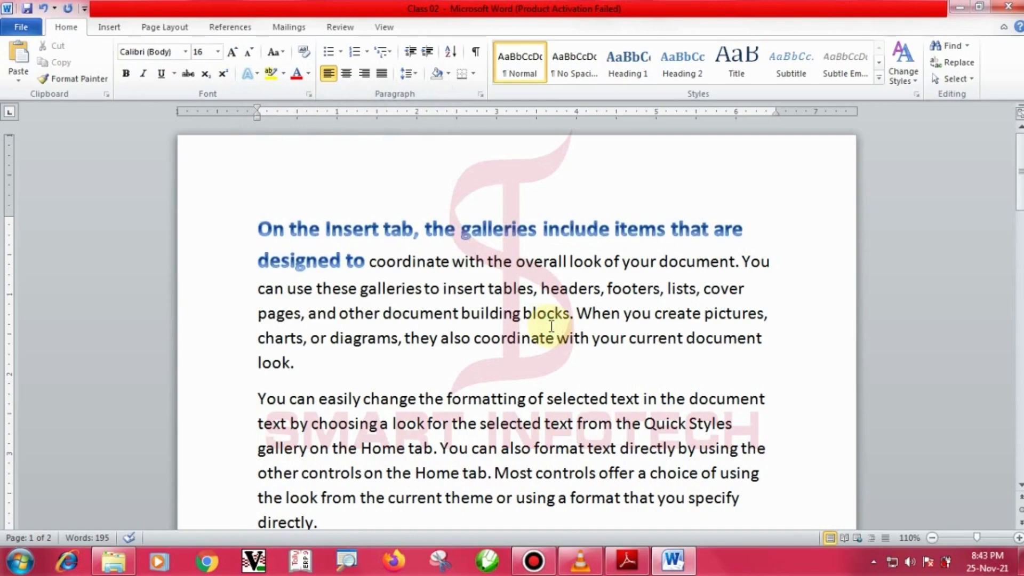
pyautogui.scroll(-1, 512, 323)
pyautogui.scroll(-1, 508, 322)
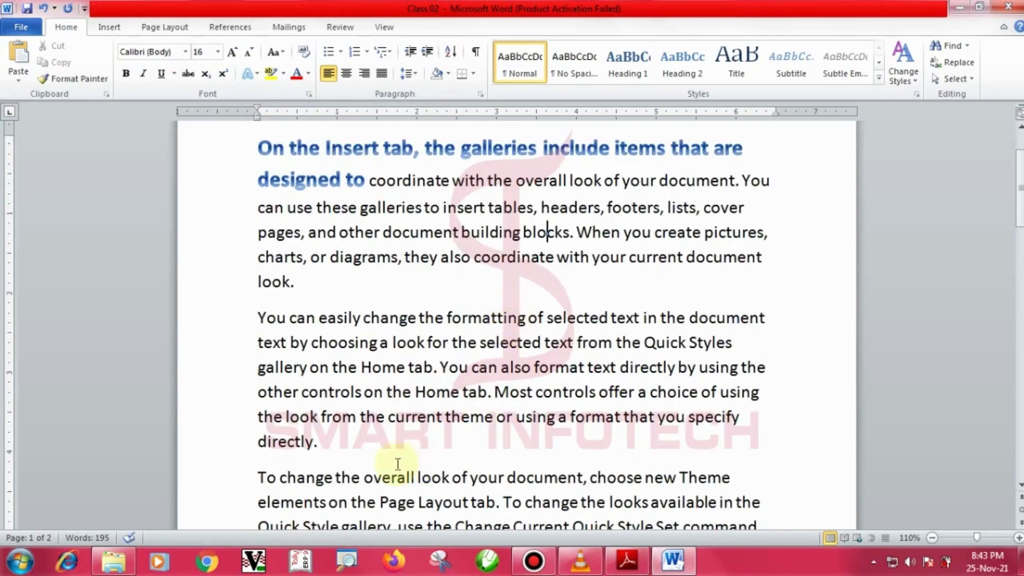
pyautogui.moveTo(257, 316); pyautogui.dragTo(565, 448)
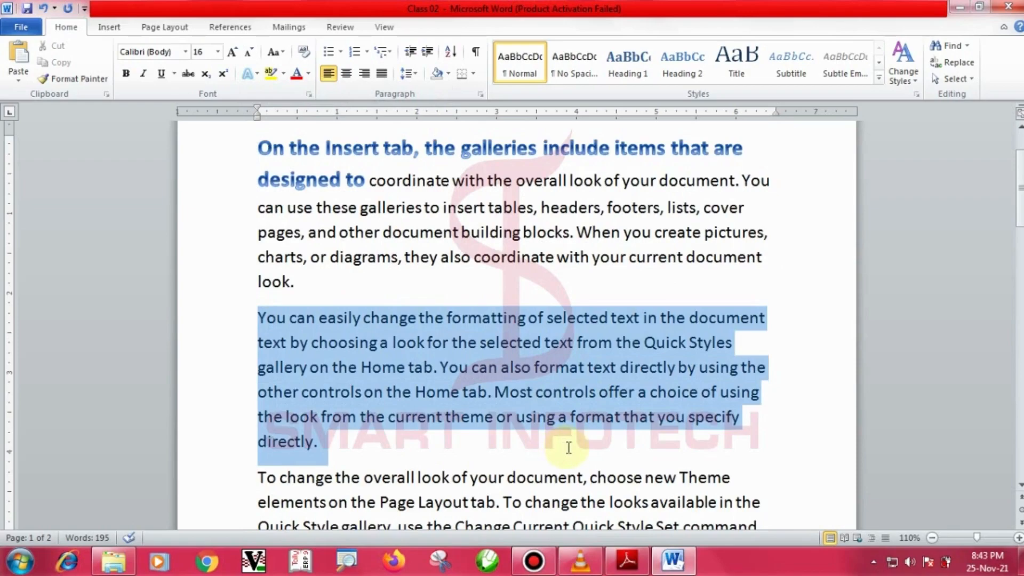
pyautogui.moveTo(570, 436); pyautogui.dragTo(742, 322)
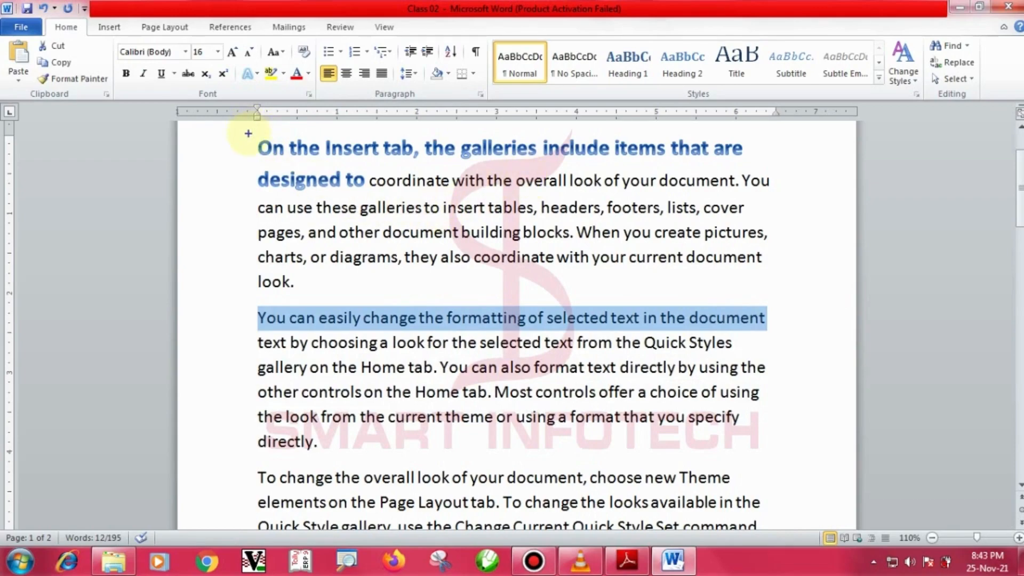
pyautogui.moveTo(228, 135)
pyautogui.mouseDown()
pyautogui.moveTo(757, 202)
pyautogui.moveTo(776, 184)
pyautogui.moveTo(766, 167)
pyautogui.mouseUp()
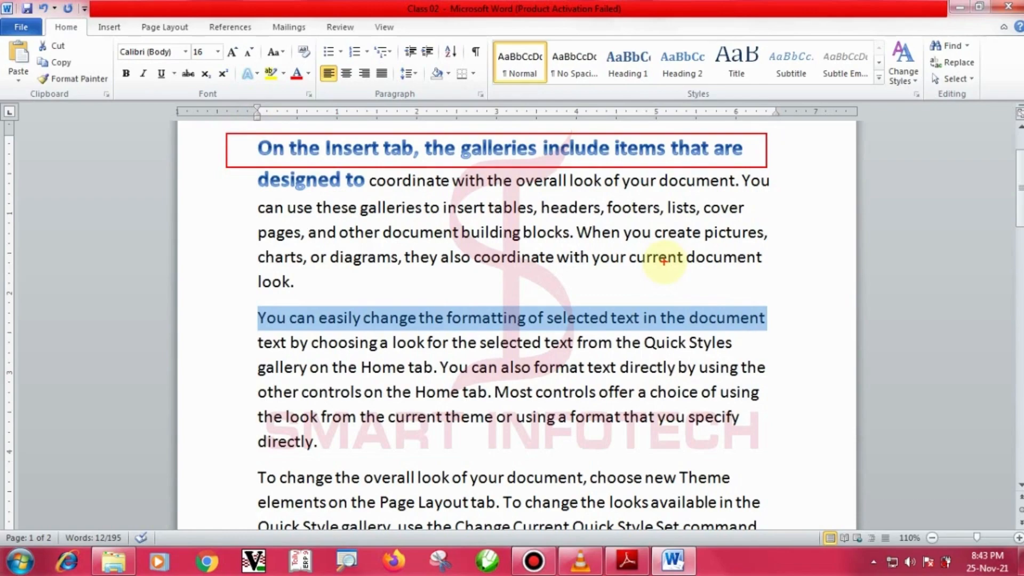
pyautogui.press('Escape')
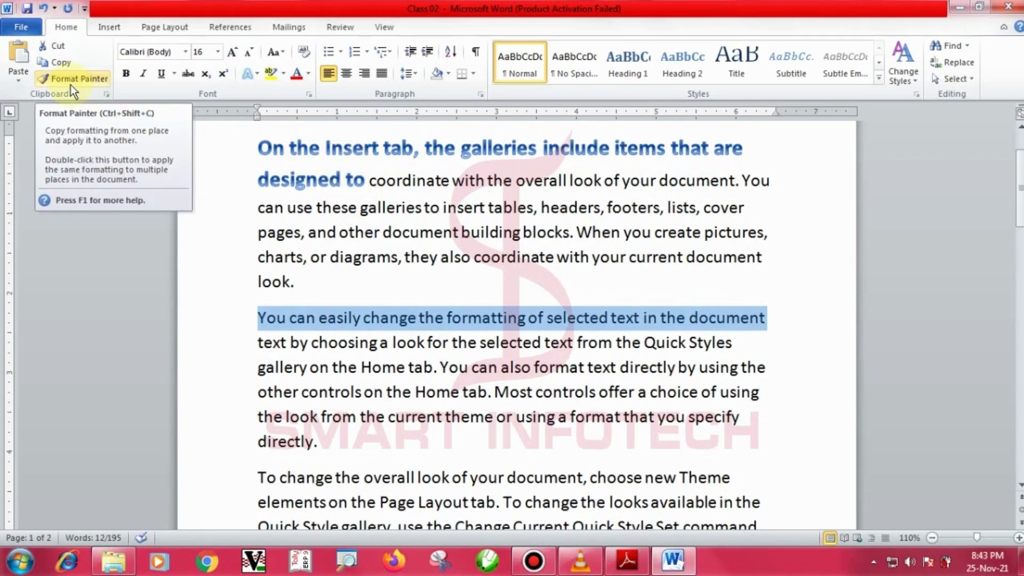
# Switch to the notes PDF and scroll down to box the Paste Special heading.
pyautogui.hotkey('alt', 'Tab')
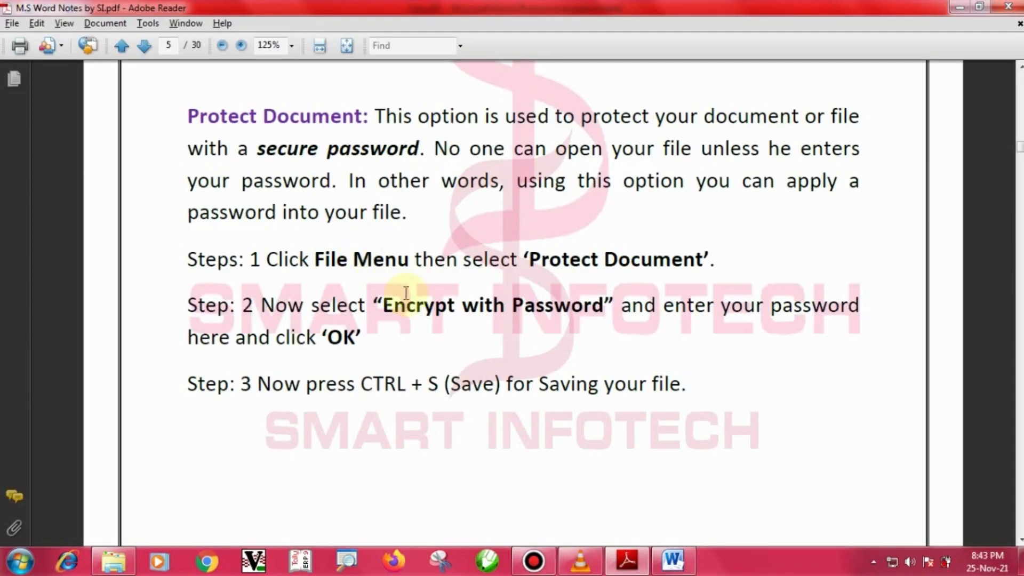
pyautogui.scroll(-10, 457, 323)
pyautogui.scroll(-10, 461, 320)
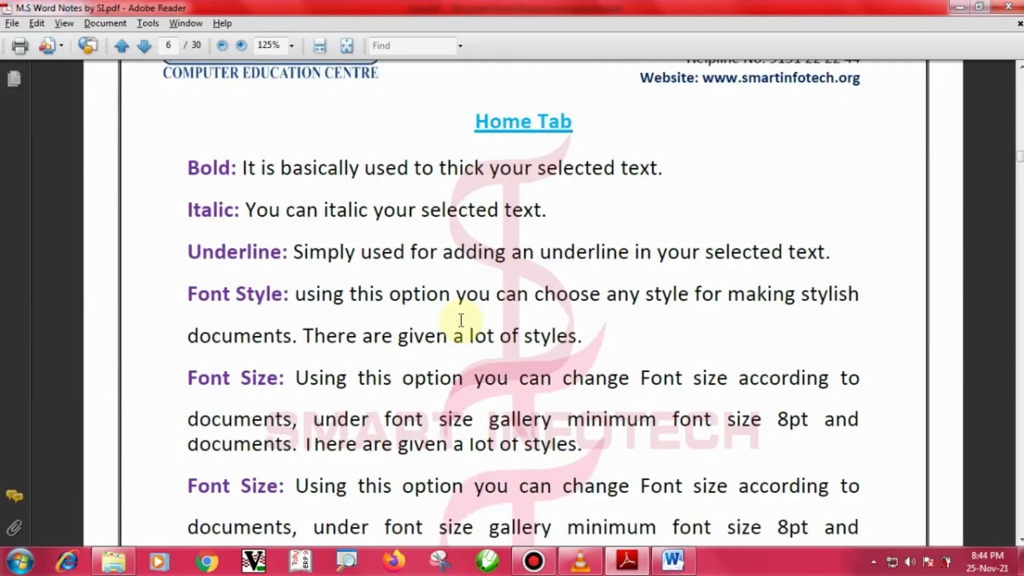
pyautogui.scroll(-10, 461, 320)
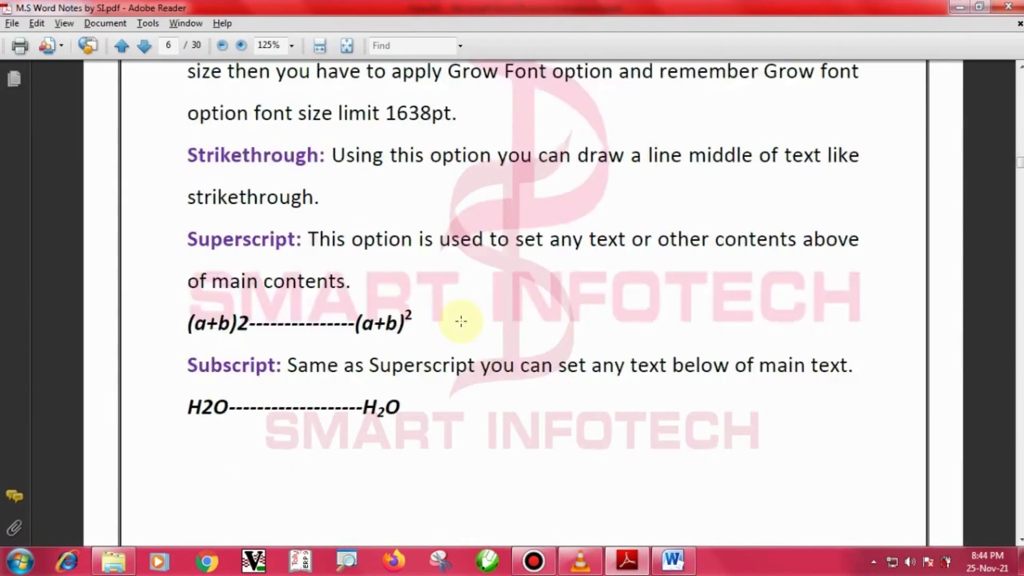
pyautogui.scroll(-10, 462, 321)
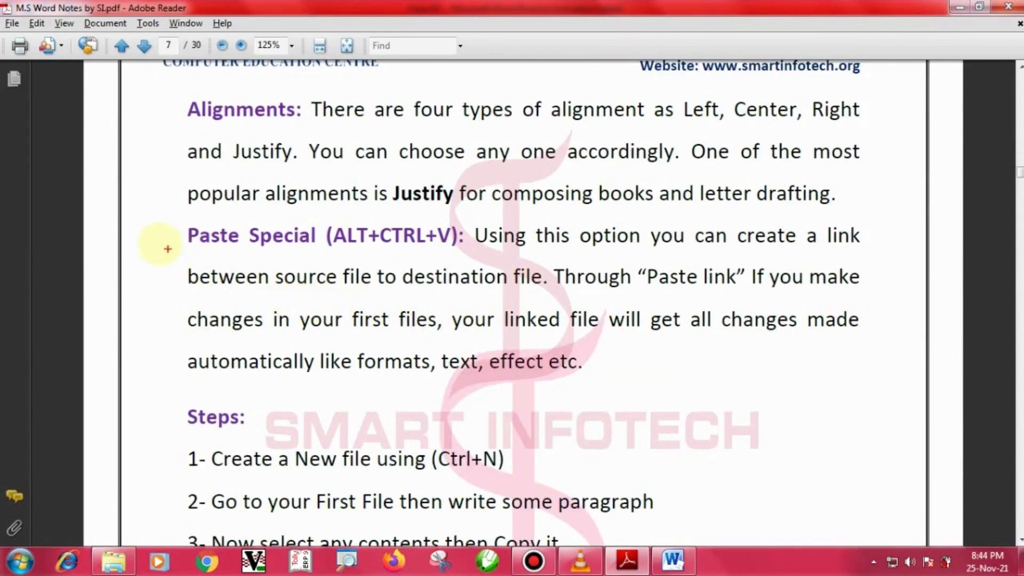
pyautogui.moveTo(148, 213); pyautogui.dragTo(471, 265)
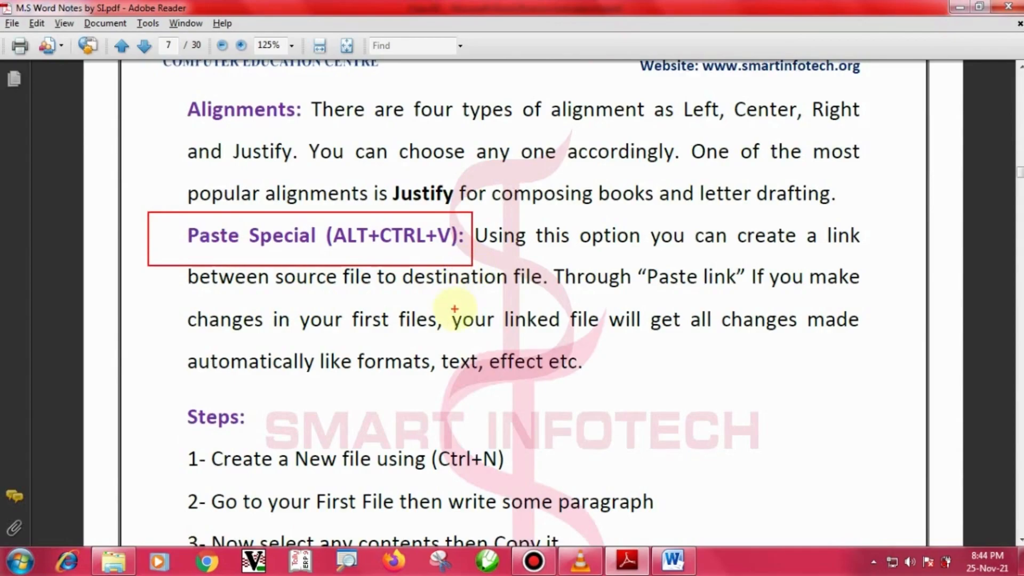
# Scroll on to mark the Format Painter (CTRL+Shift+C) description, then return to Word.
pyautogui.scroll(-5, 442, 320)
pyautogui.scroll(-15, 438, 341)
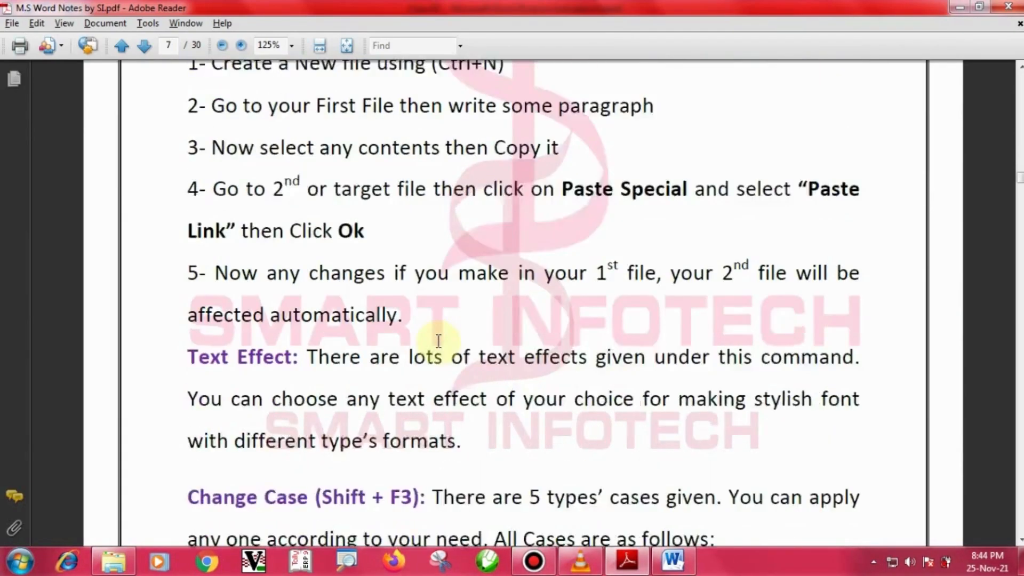
pyautogui.scroll(-1, 443, 349)
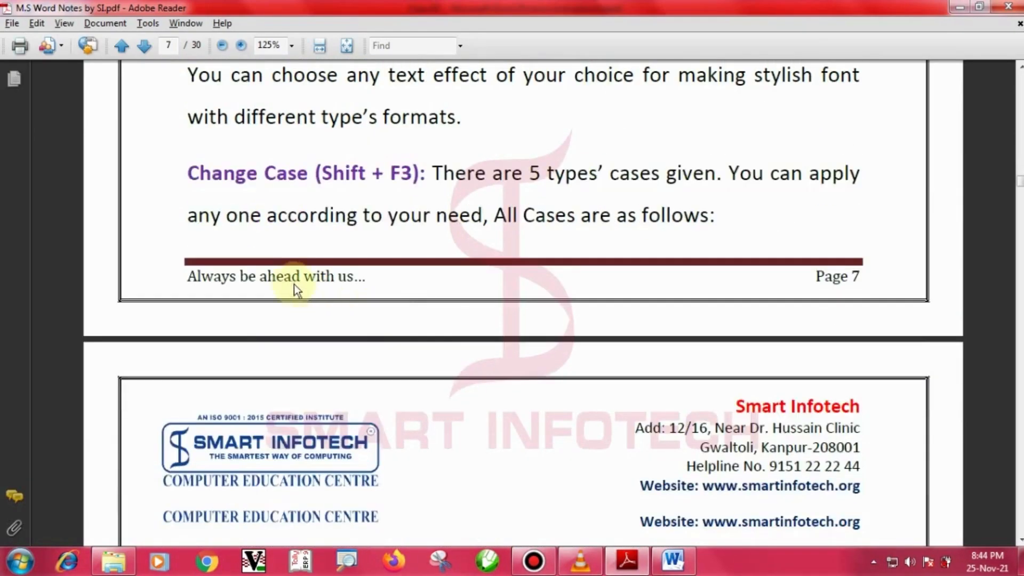
pyautogui.moveTo(183, 149); pyautogui.dragTo(472, 201)
pyautogui.scroll(-3, 441, 302)
pyautogui.scroll(-9, 441, 302)
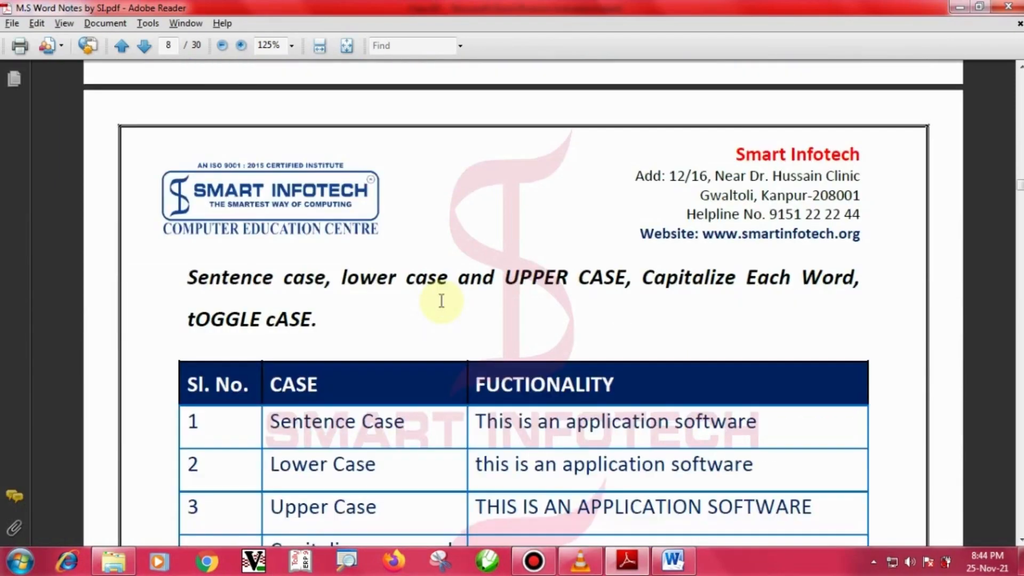
pyautogui.scroll(-13, 441, 302)
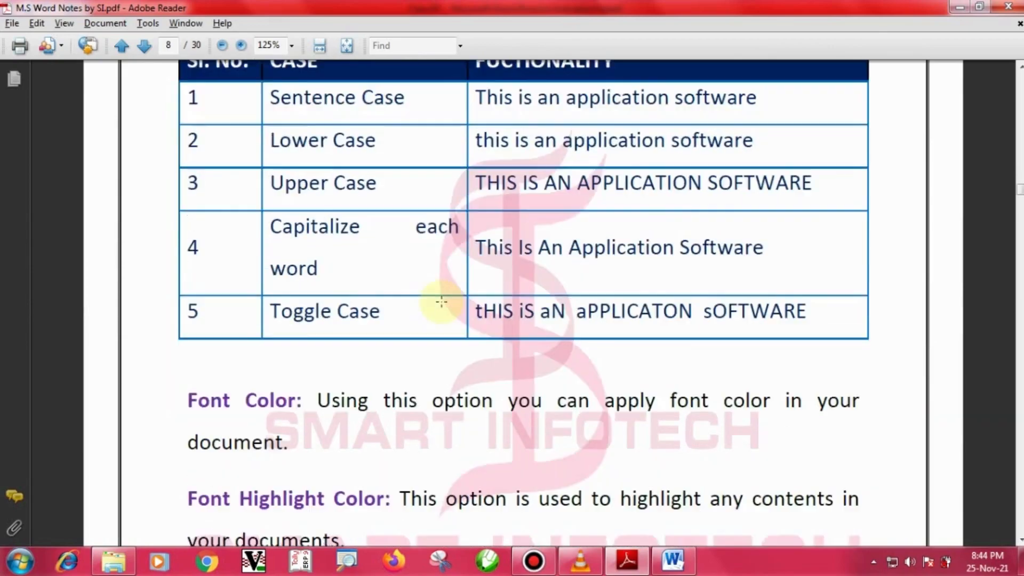
pyautogui.scroll(-15, 442, 302)
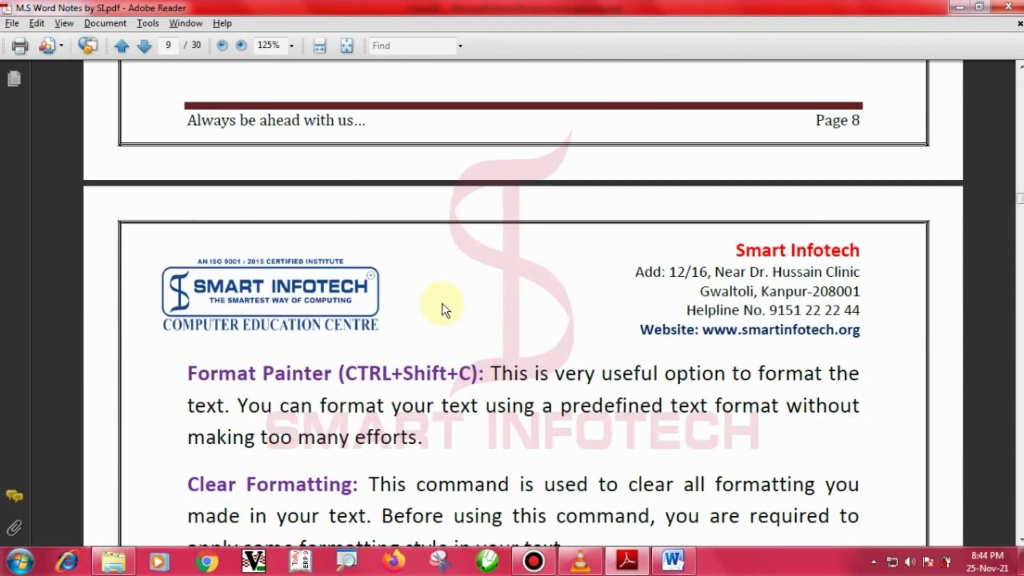
pyautogui.moveTo(176, 347); pyautogui.dragTo(490, 396)
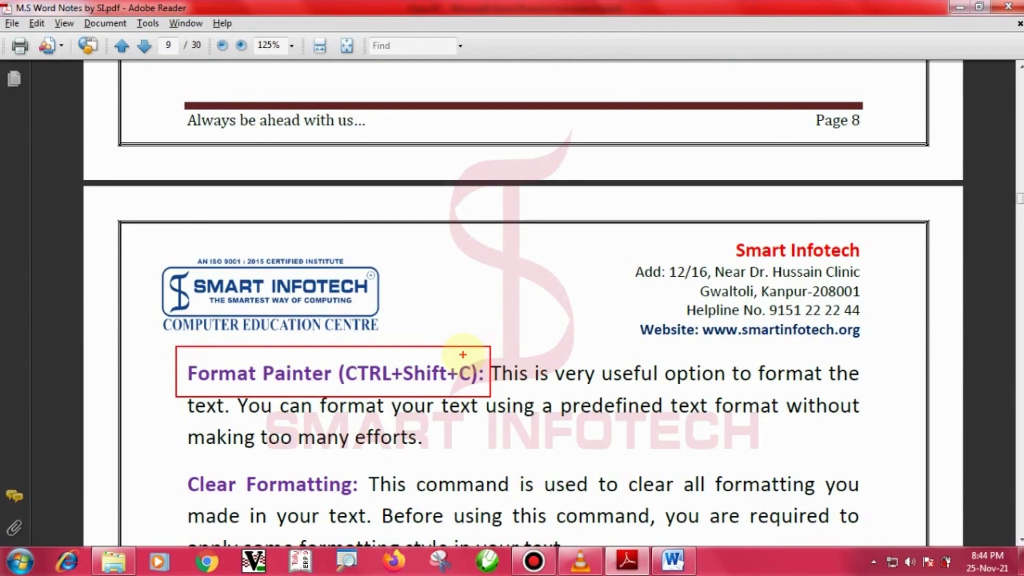
pyautogui.press('Escape')
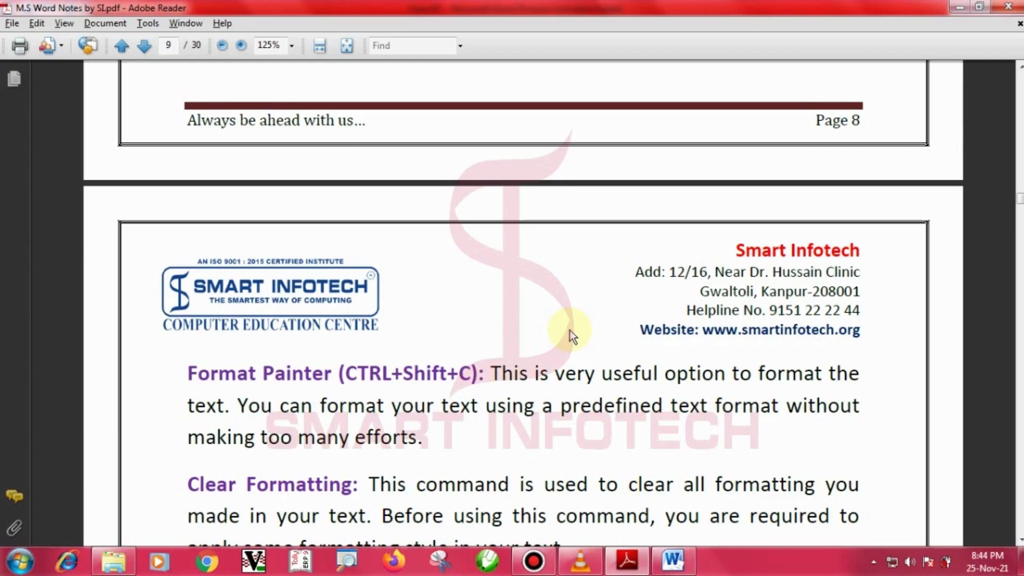
pyautogui.hotkey('alt', 'Tab')
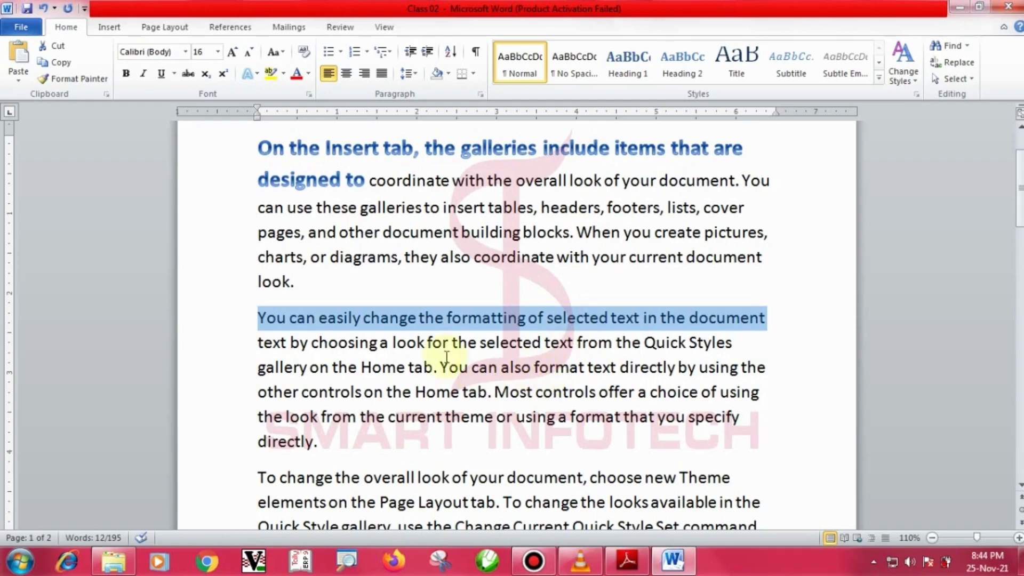
# Use Format Painter to copy the blue heading's style onto 'You can easily change'.
pyautogui.click(440, 257)
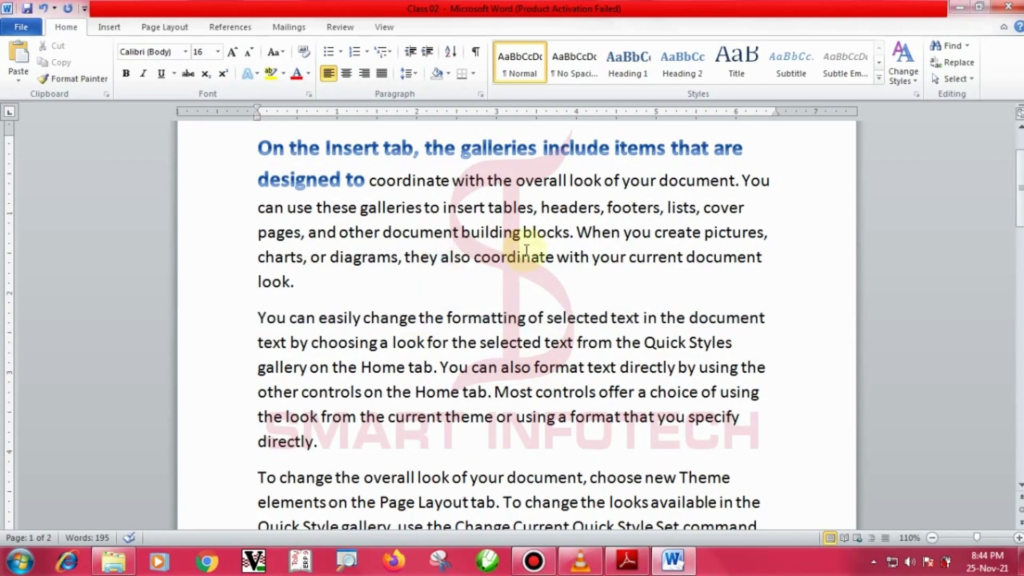
pyautogui.scroll(1, 480, 251)
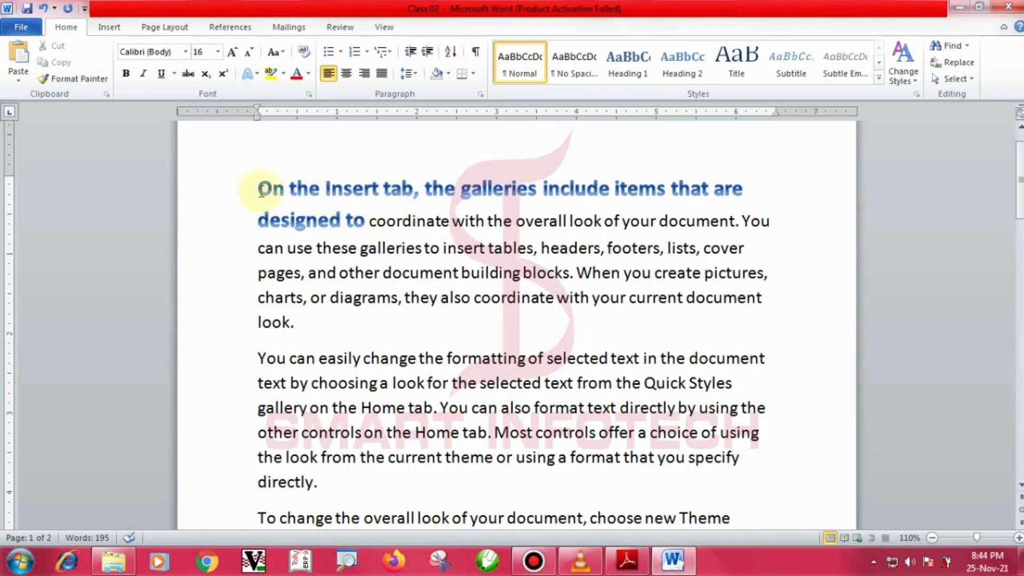
pyautogui.moveTo(259, 188); pyautogui.dragTo(352, 191)
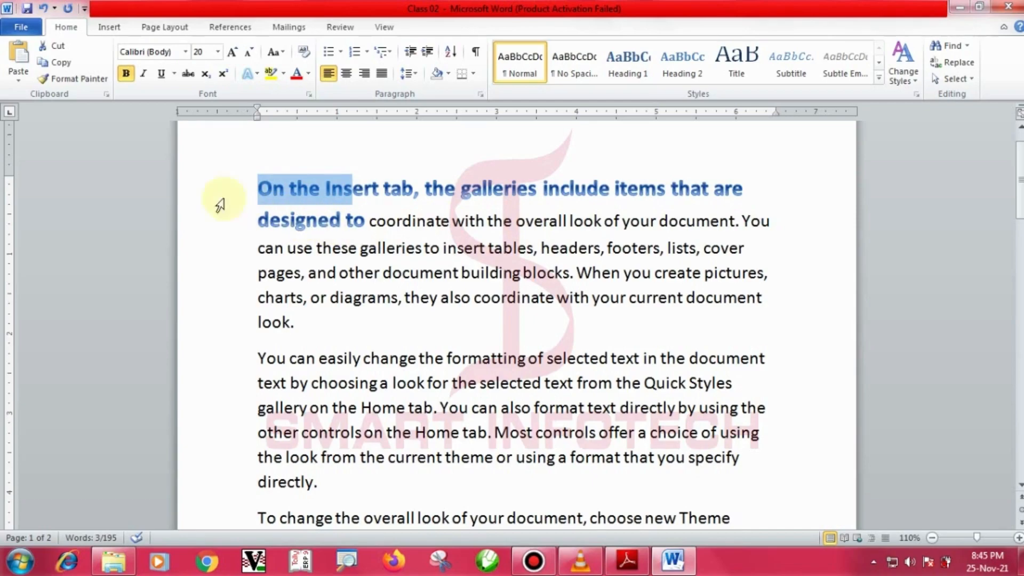
pyautogui.click(80, 79)
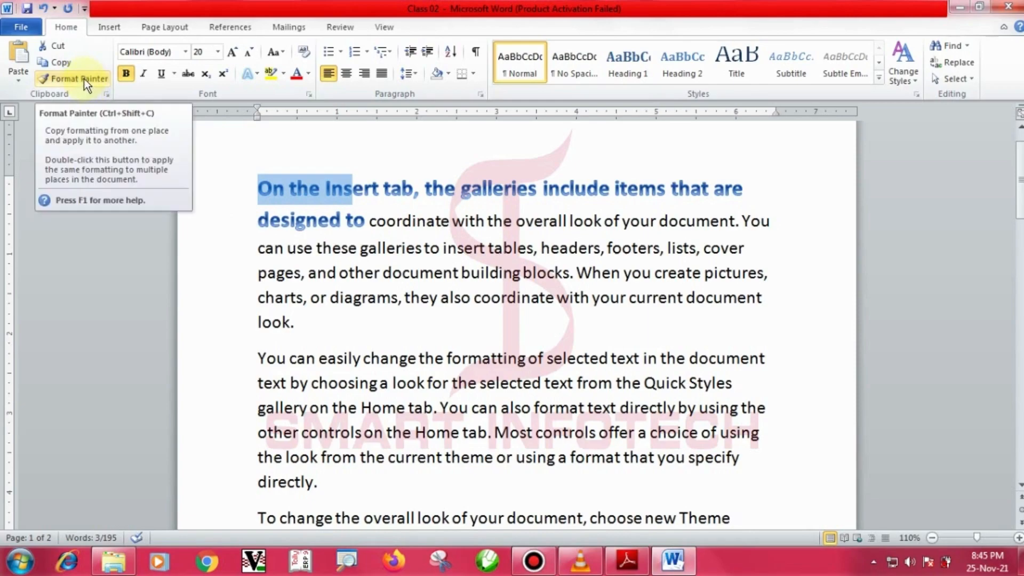
pyautogui.click(87, 79)
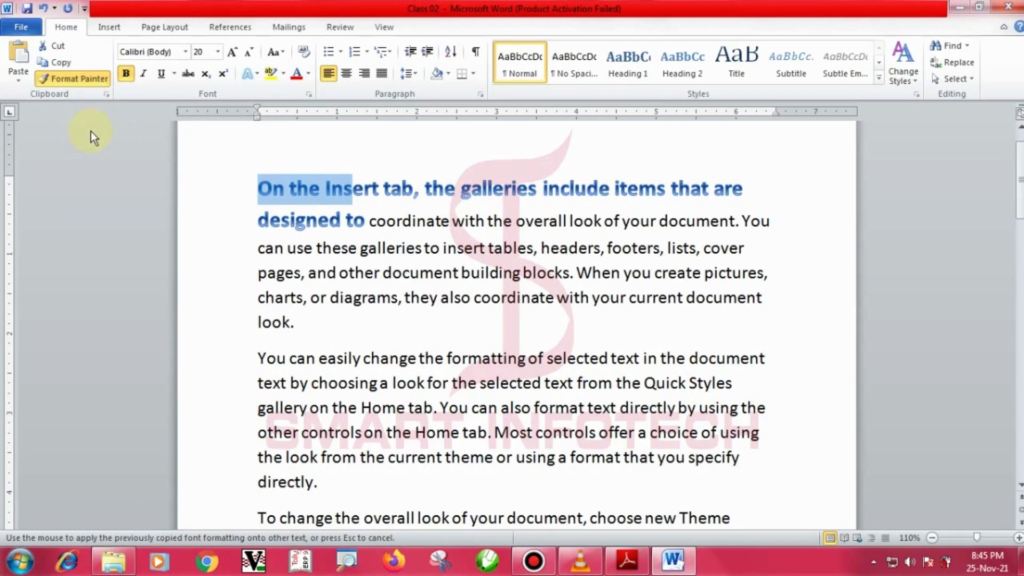
pyautogui.click(90, 82)
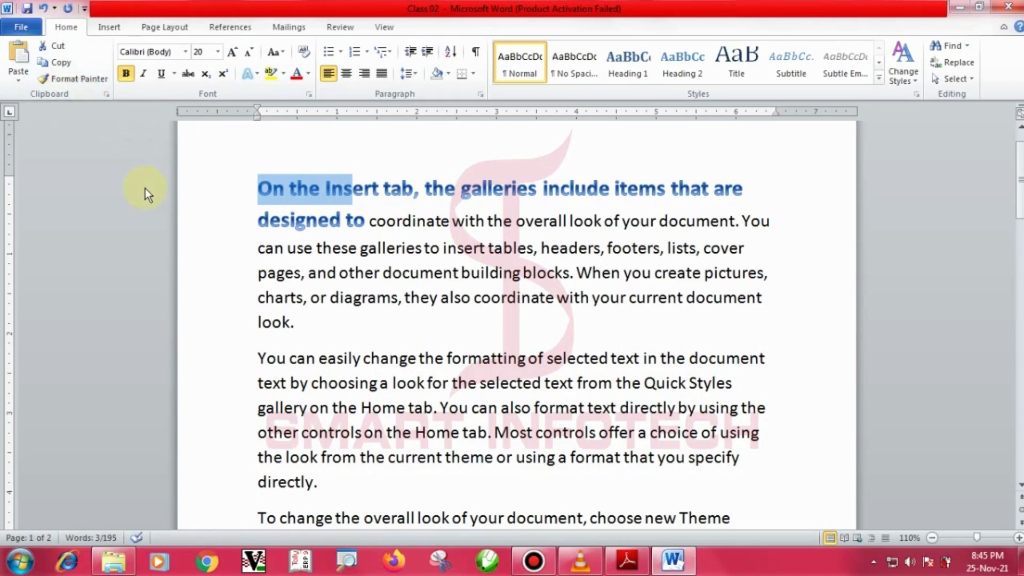
pyautogui.click(86, 82)
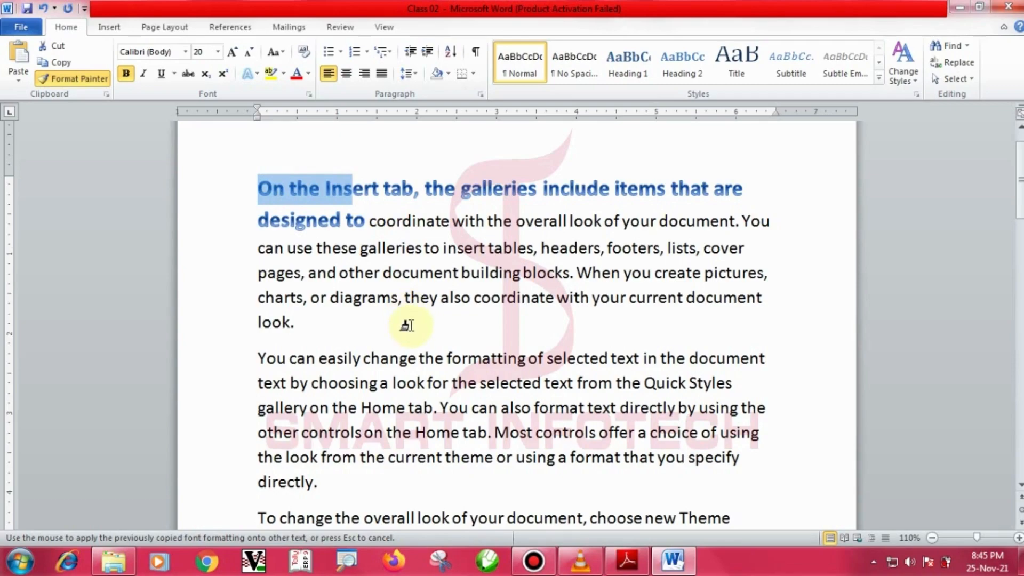
pyautogui.scroll(-1, 402, 326)
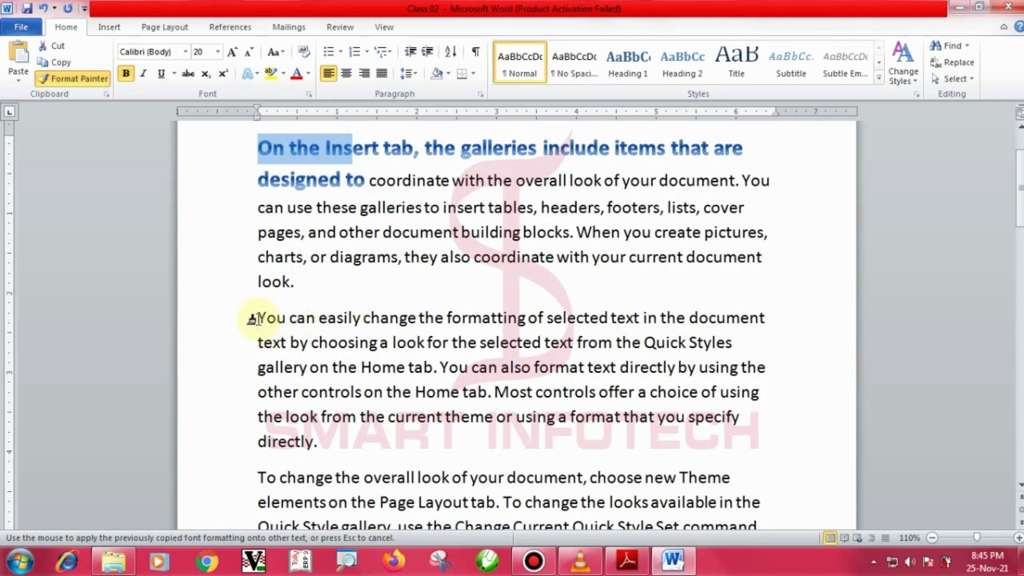
pyautogui.moveTo(258, 318); pyautogui.dragTo(415, 318)
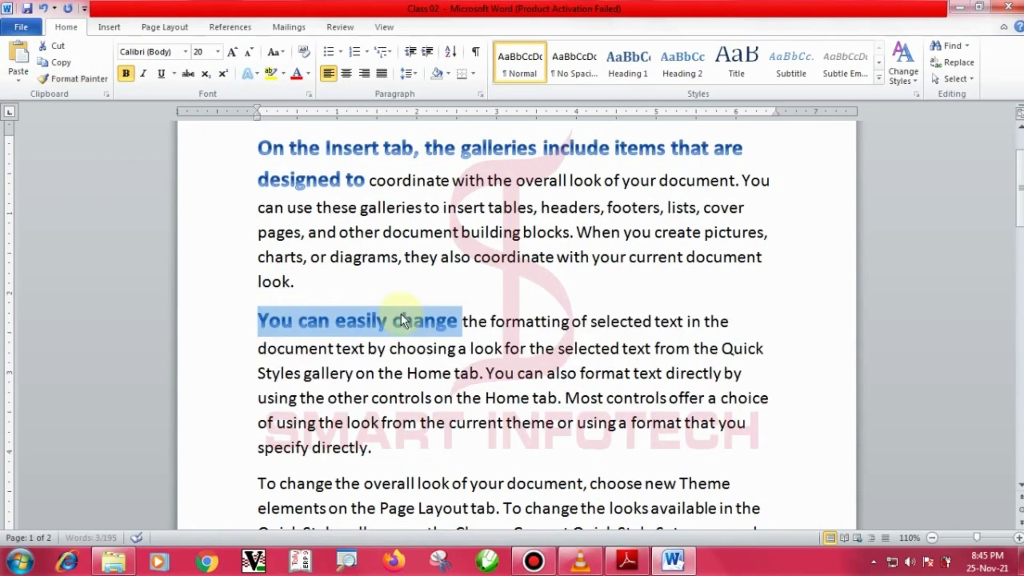
# Format-paint the heading style from 'using the other controls' through 'the looks available in the'.
pyautogui.click(538, 348)
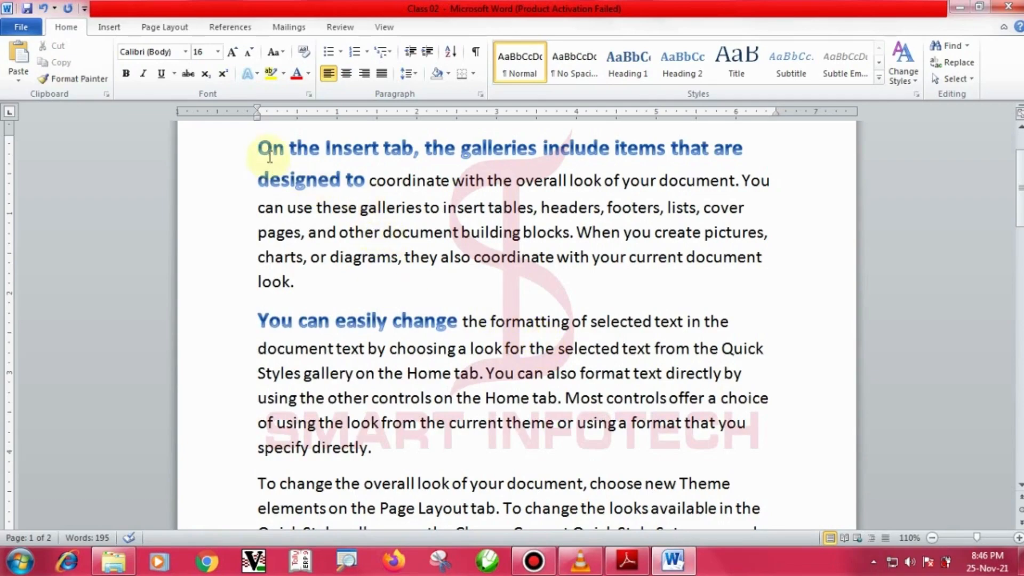
pyautogui.moveTo(327, 150); pyautogui.dragTo(394, 153)
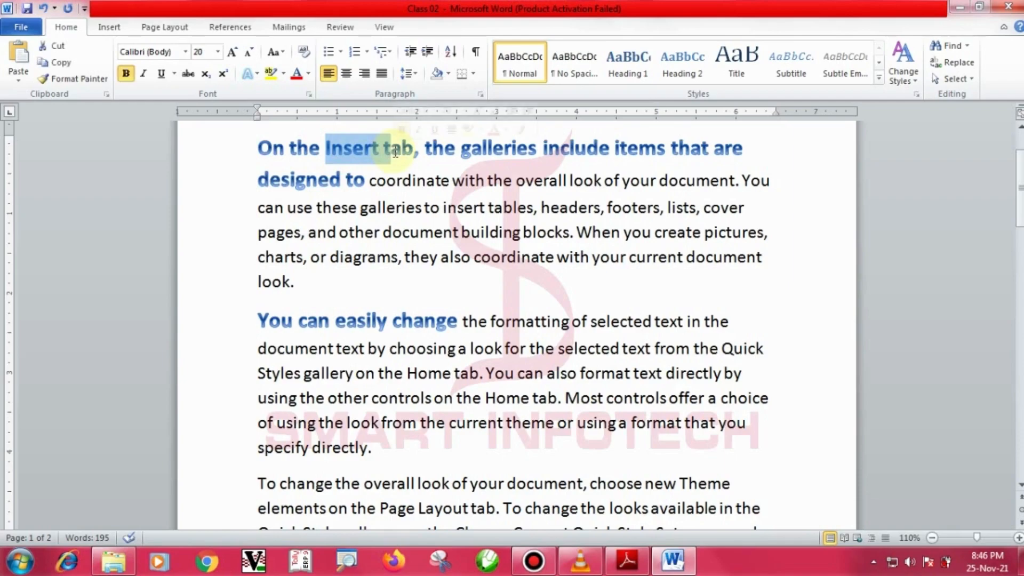
pyautogui.click(94, 79)
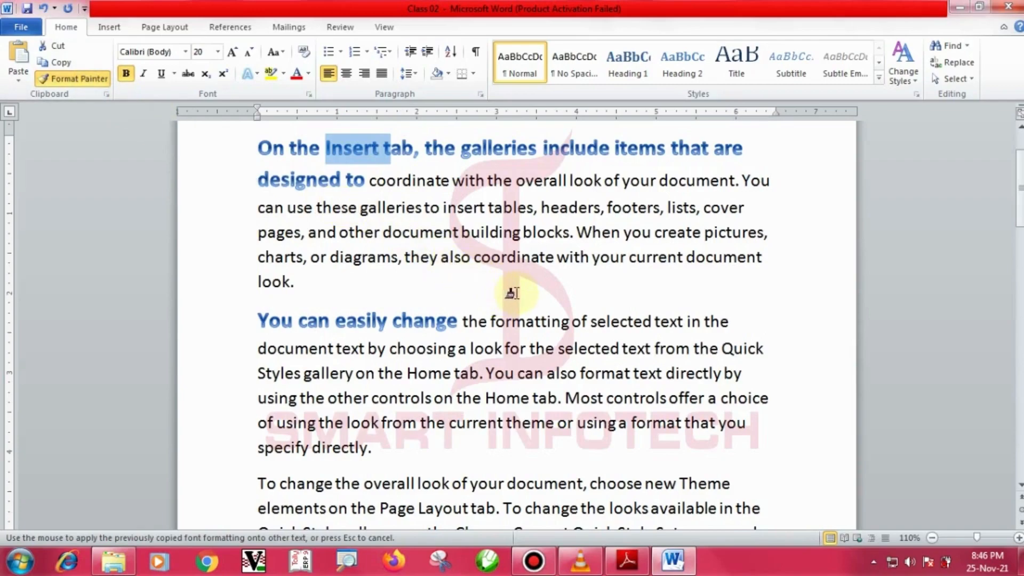
pyautogui.scroll(-1, 513, 291)
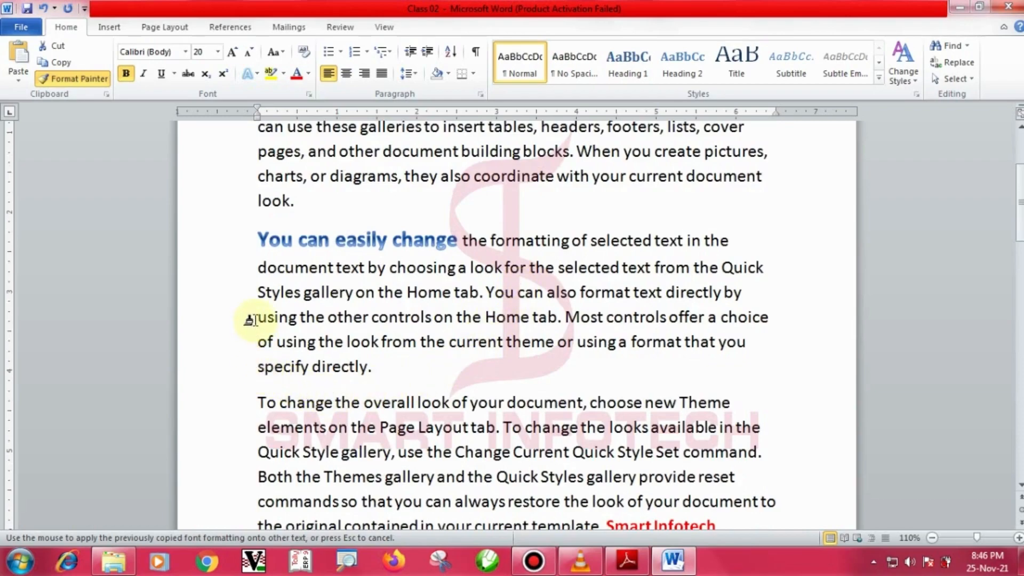
pyautogui.moveTo(257, 318)
pyautogui.mouseDown()
pyautogui.moveTo(305, 320)
pyautogui.moveTo(451, 408)
pyautogui.moveTo(724, 409)
pyautogui.moveTo(752, 426)
pyautogui.mouseUp()
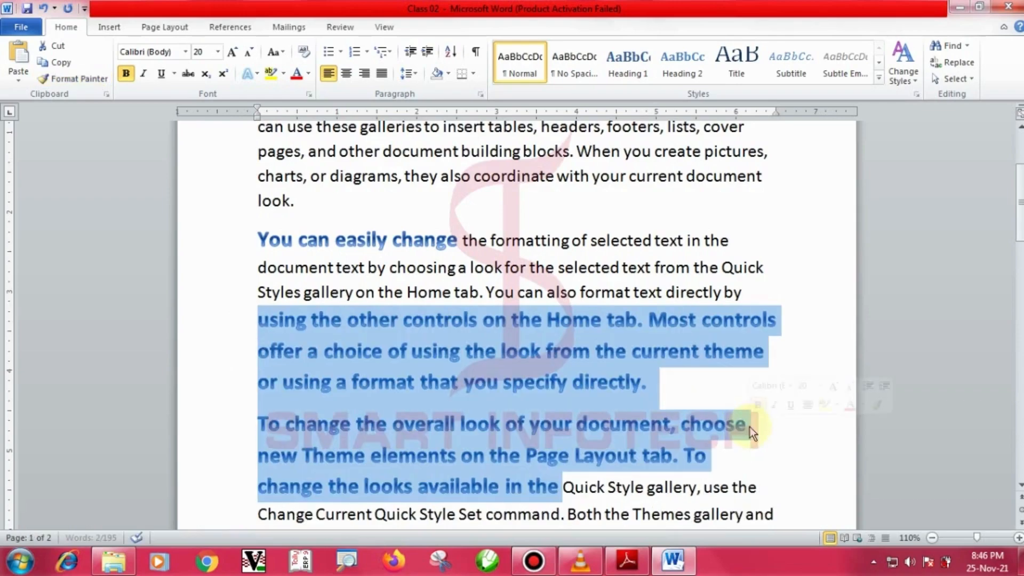
pyautogui.click(676, 345)
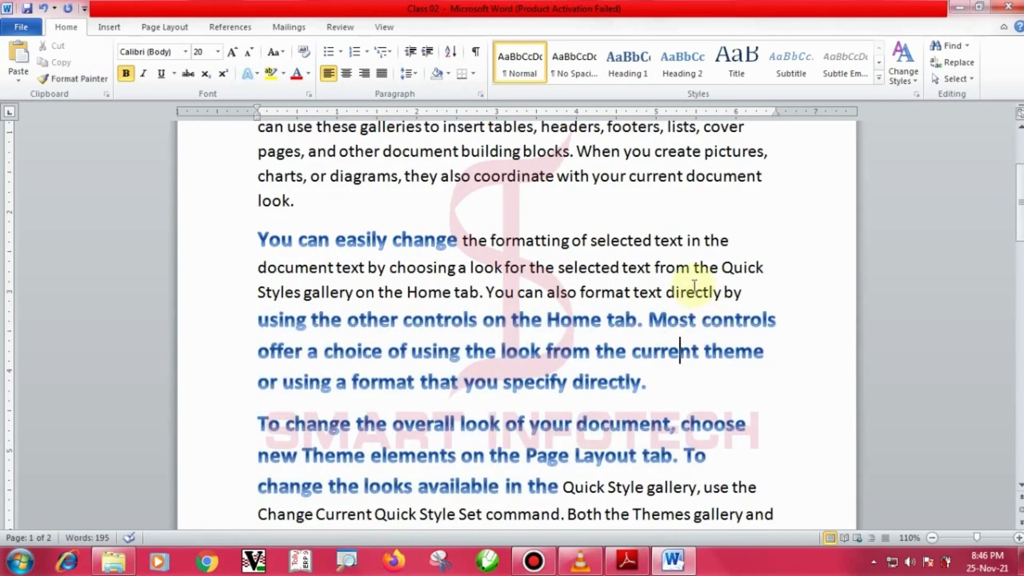
pyautogui.scroll(1, 695, 286)
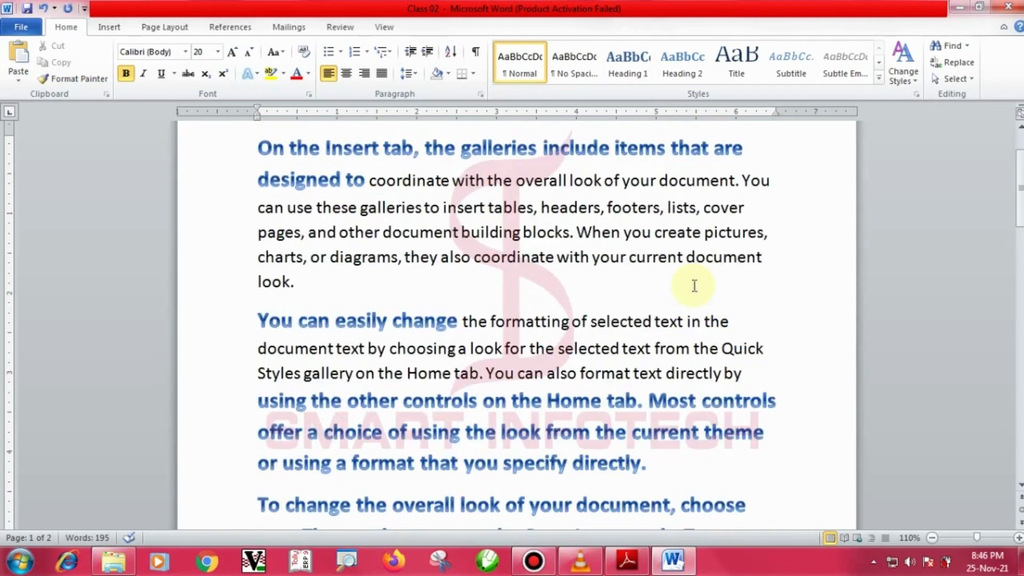
pyautogui.click(591, 260)
# Make 'with your current document' red, bold and one font size larger.
pyautogui.moveTo(591, 259); pyautogui.dragTo(762, 260)
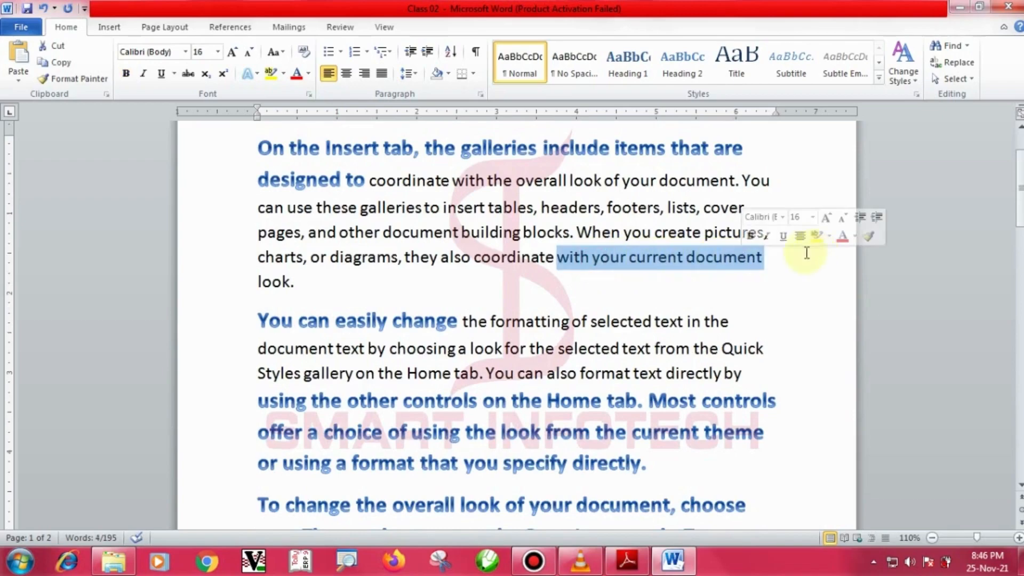
pyautogui.click(843, 235)
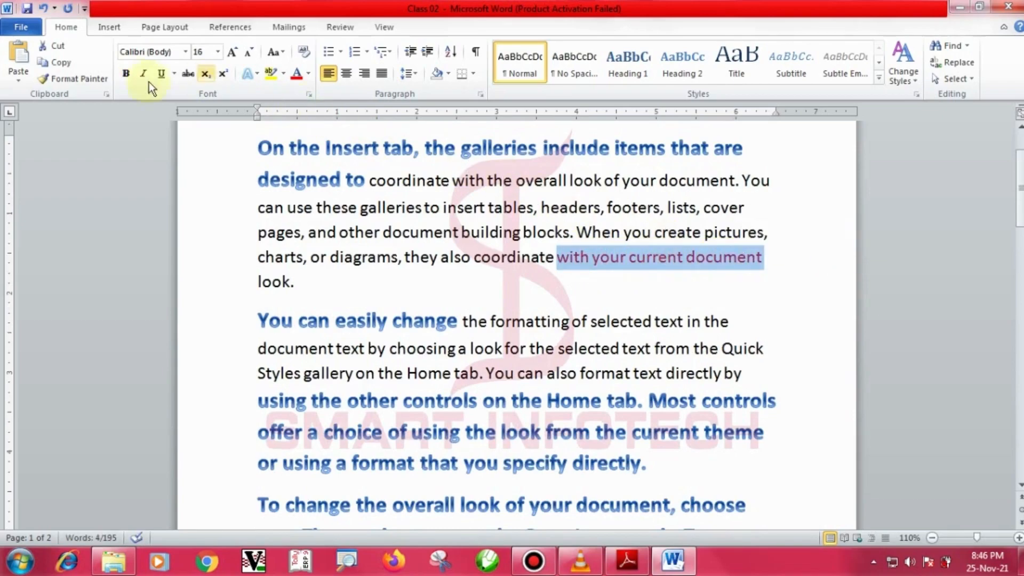
pyautogui.click(126, 73)
pyautogui.click(232, 51)
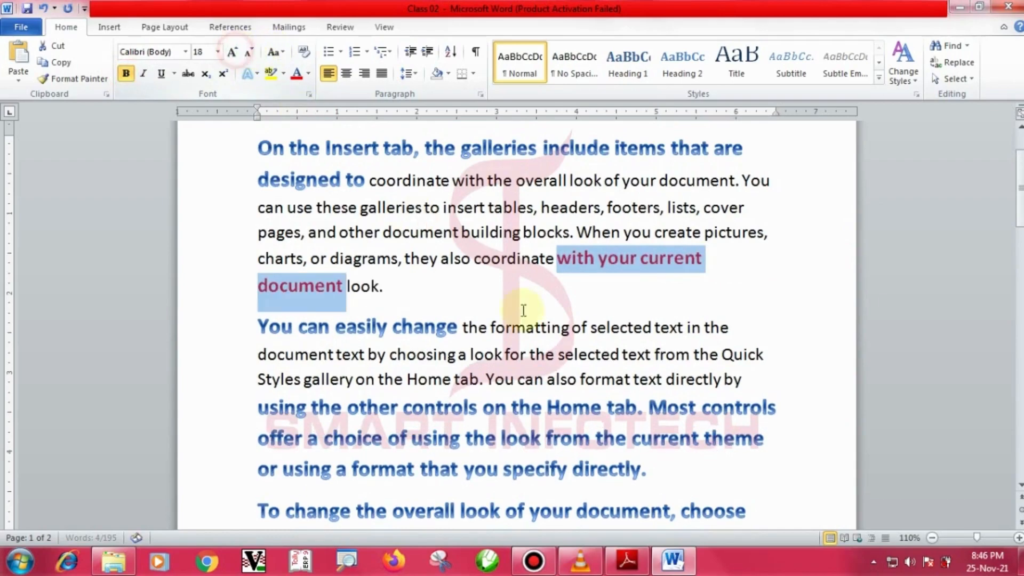
pyautogui.click(578, 335)
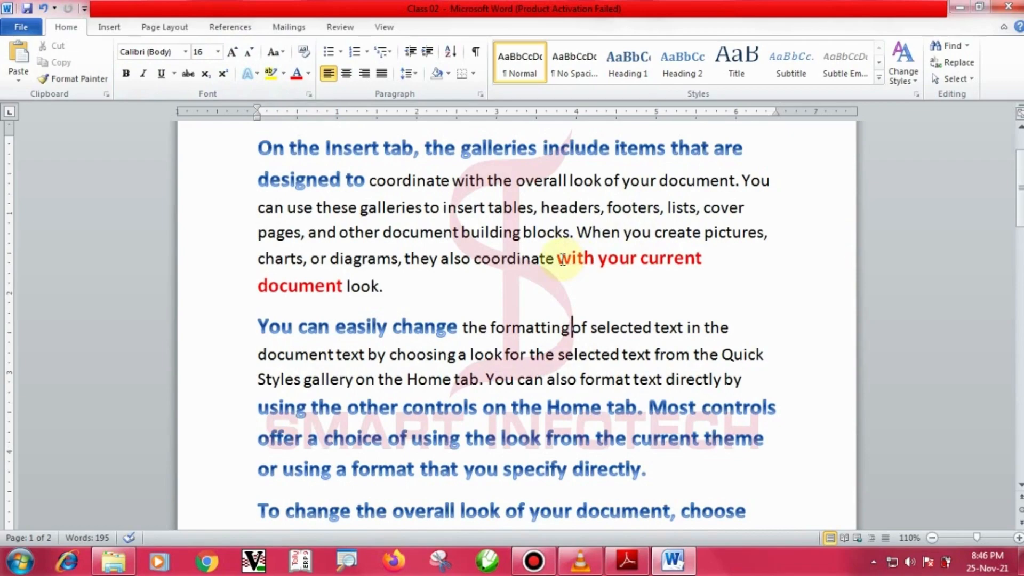
# Paint that red bold formatting onto 'selected text' through 'the Quick'.
pyautogui.moveTo(557, 257); pyautogui.dragTo(621, 260)
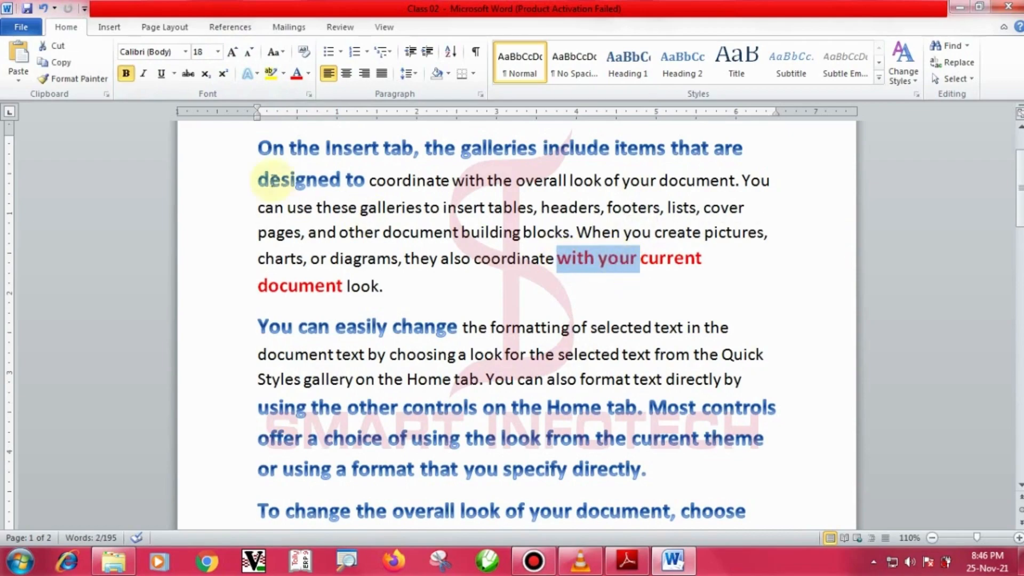
pyautogui.click(92, 80)
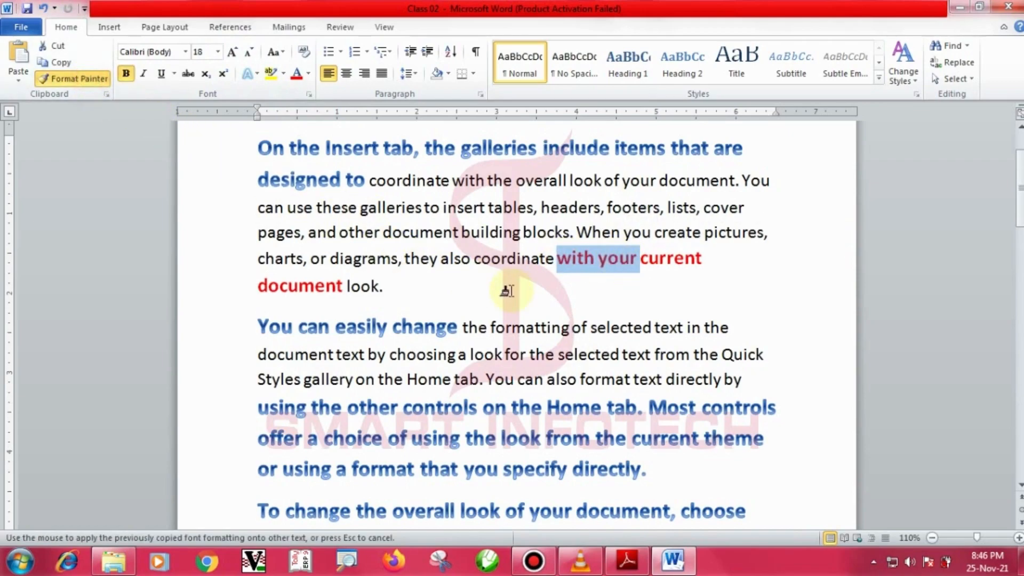
pyautogui.moveTo(591, 327)
pyautogui.mouseDown()
pyautogui.moveTo(719, 327)
pyautogui.moveTo(743, 358)
pyautogui.mouseUp()
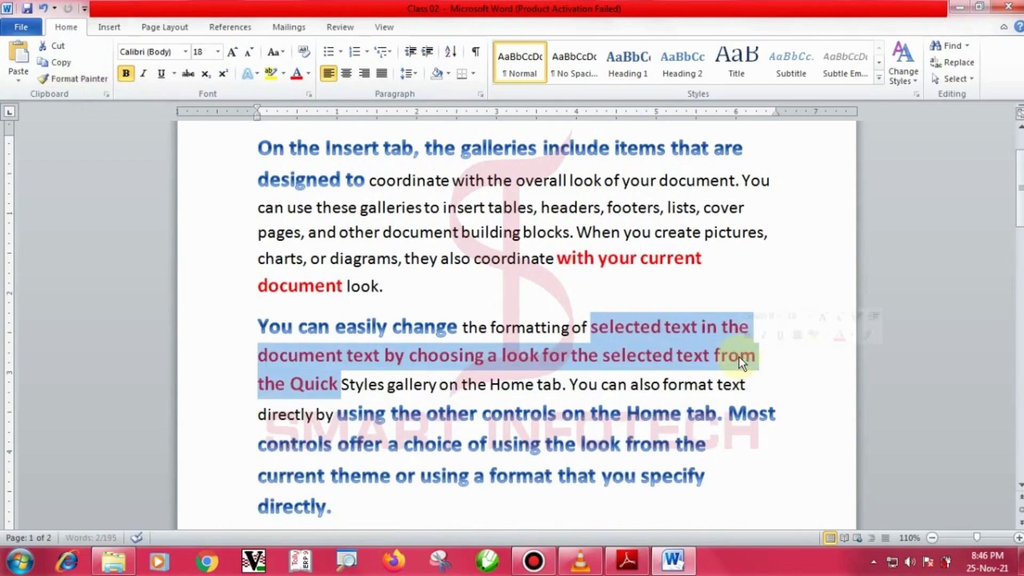
pyautogui.click(644, 328)
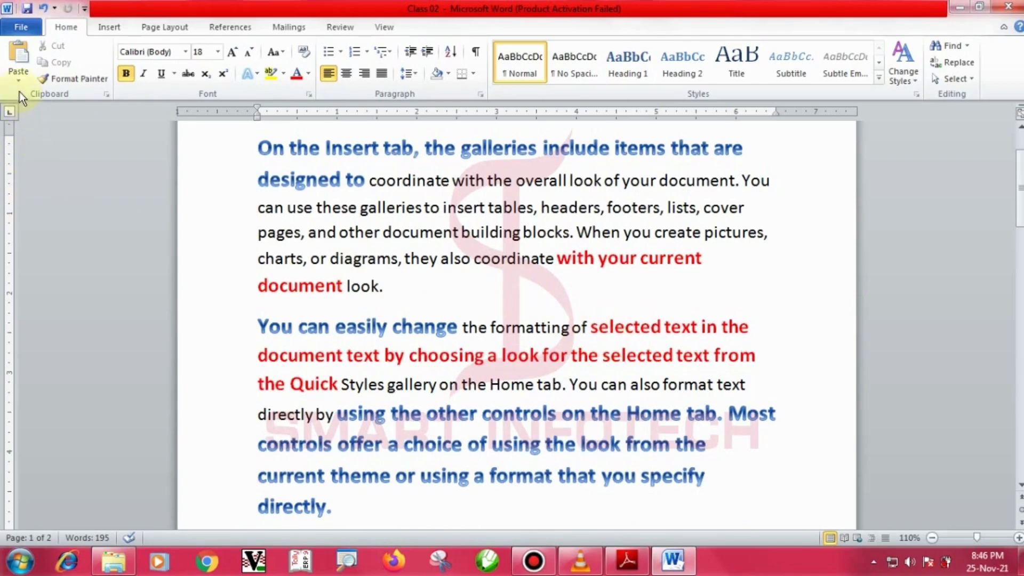
pyautogui.click(19, 78)
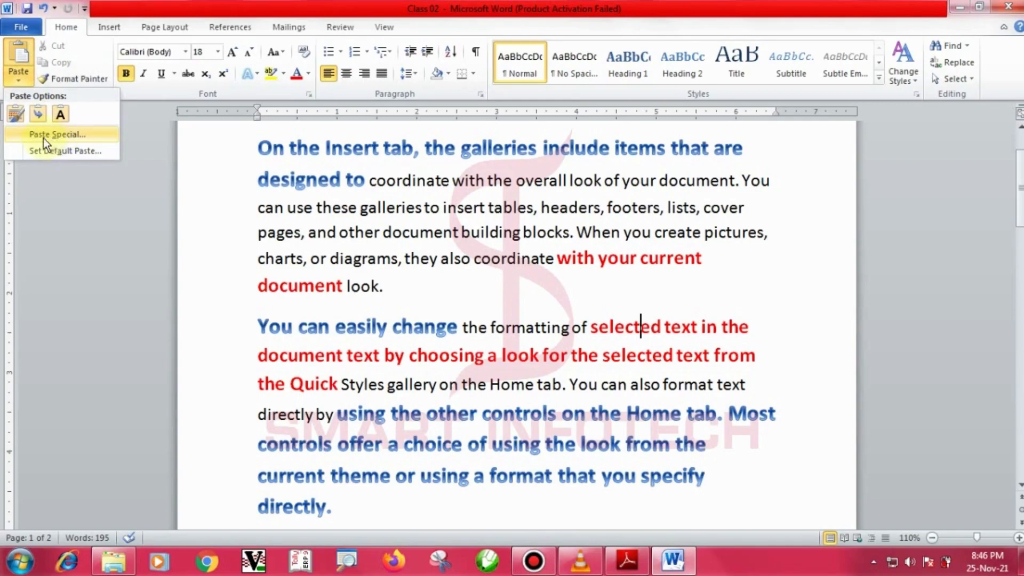
pyautogui.click(390, 209)
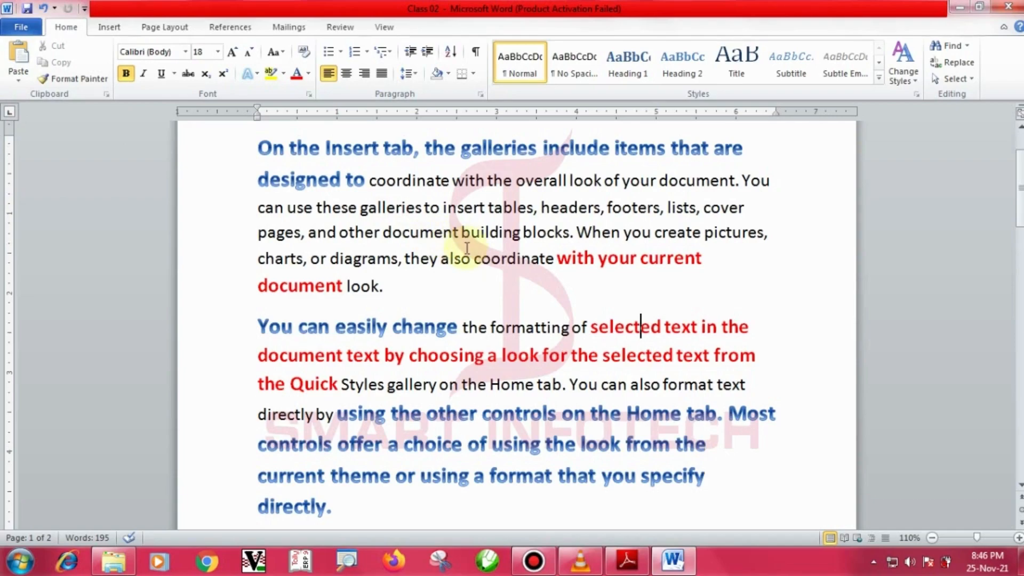
pyautogui.scroll(-2, 467, 247)
pyautogui.scroll(2, 535, 208)
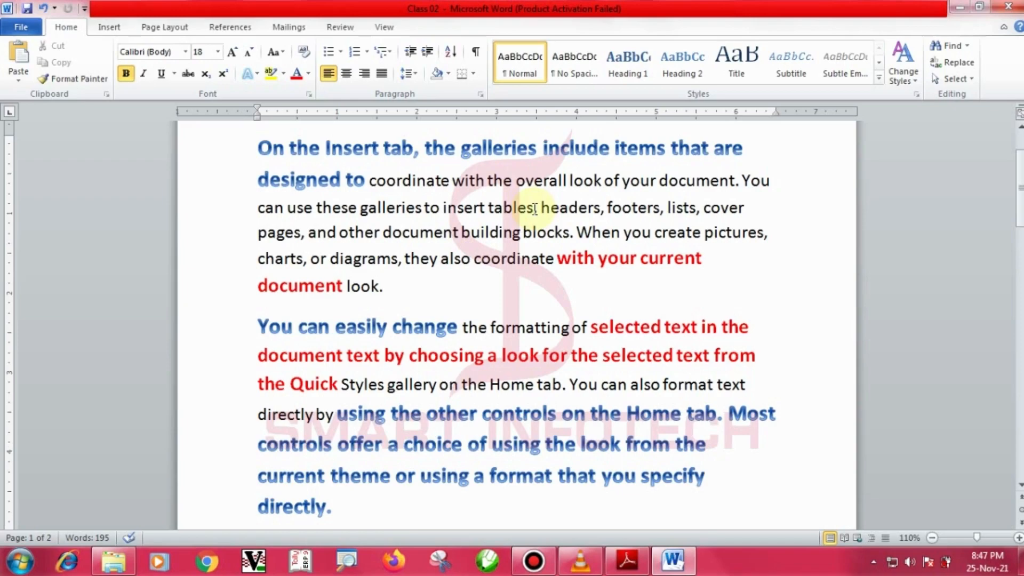
pyautogui.scroll(3, 514, 203)
pyautogui.scroll(-1, 494, 270)
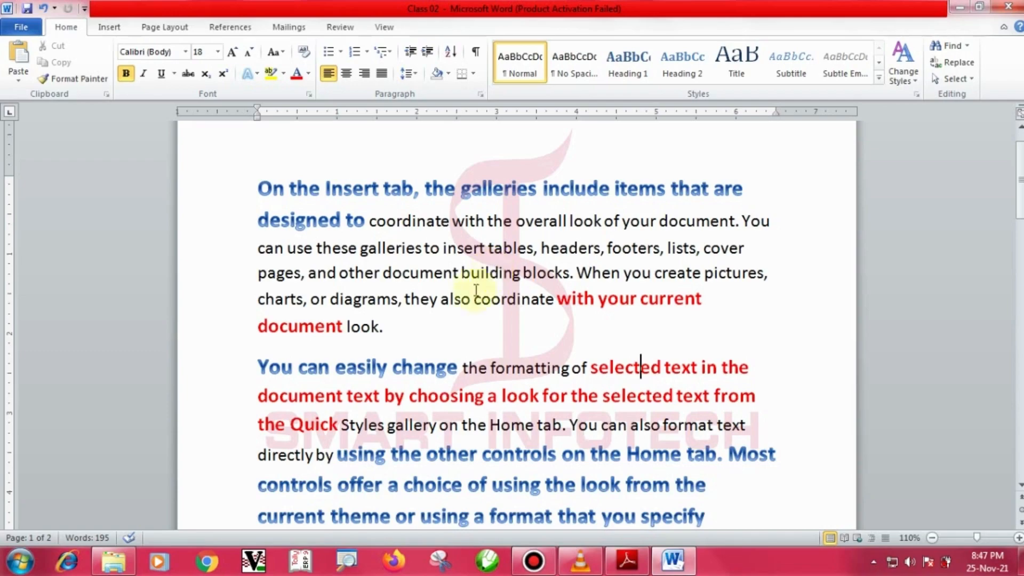
# Scroll the notes PDF to page 7, box the Paste Special heading, then return to Word.
pyautogui.click(627, 559)
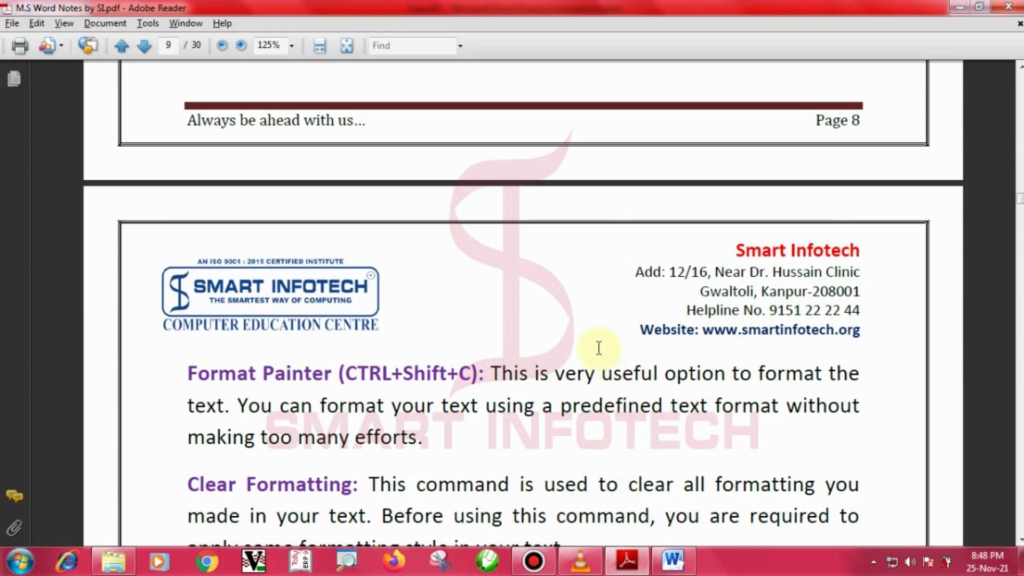
pyautogui.scroll(-3, 618, 398)
pyautogui.scroll(15, 599, 350)
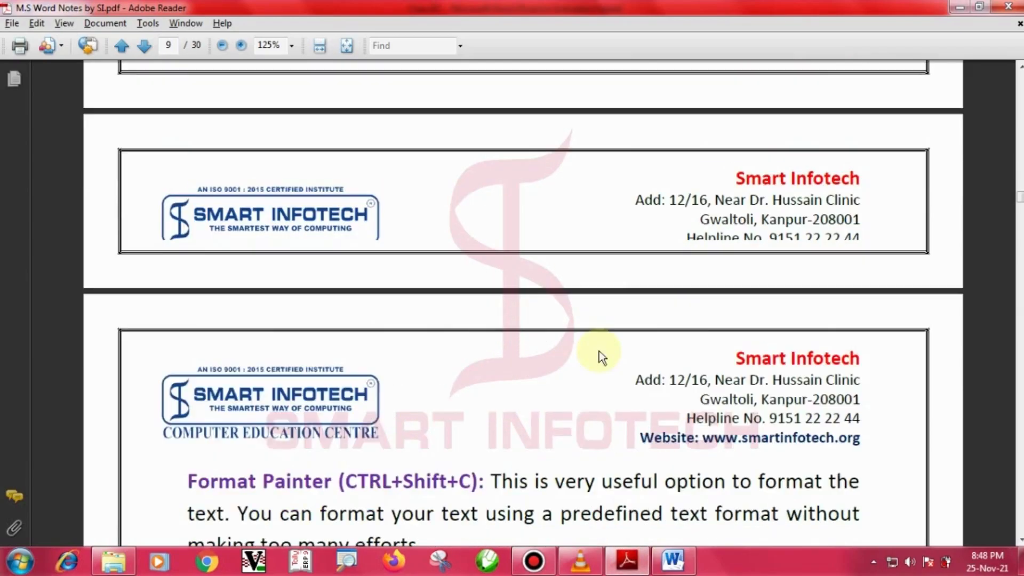
pyautogui.scroll(14, 599, 350)
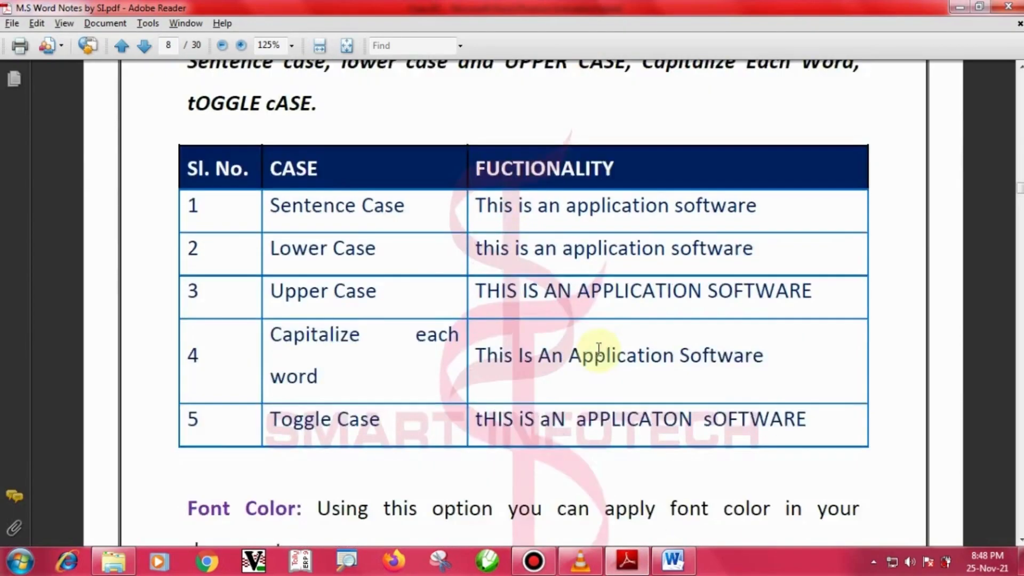
pyautogui.scroll(15, 600, 351)
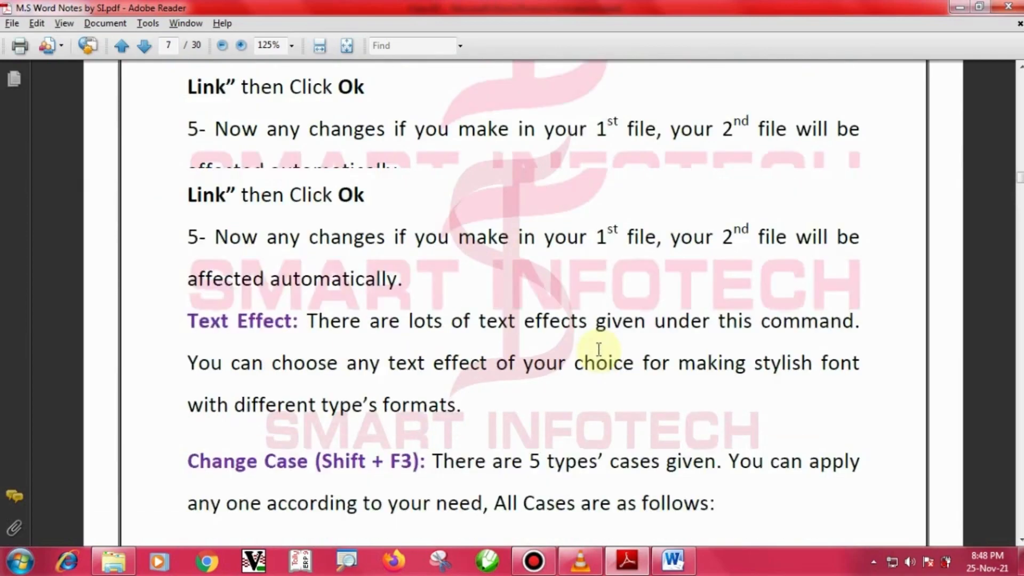
pyautogui.scroll(1, 599, 351)
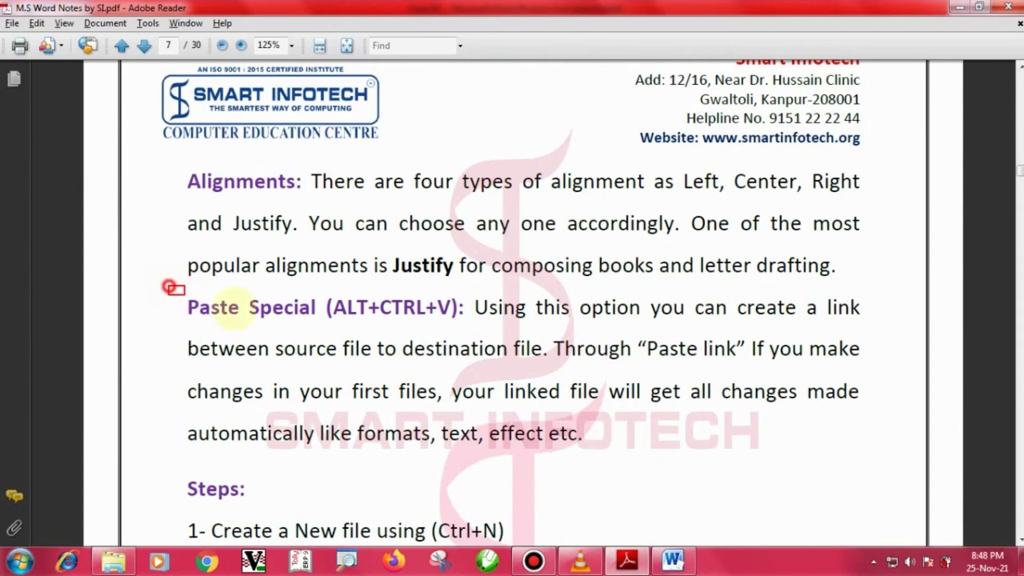
pyautogui.moveTo(168, 286); pyautogui.dragTo(472, 327)
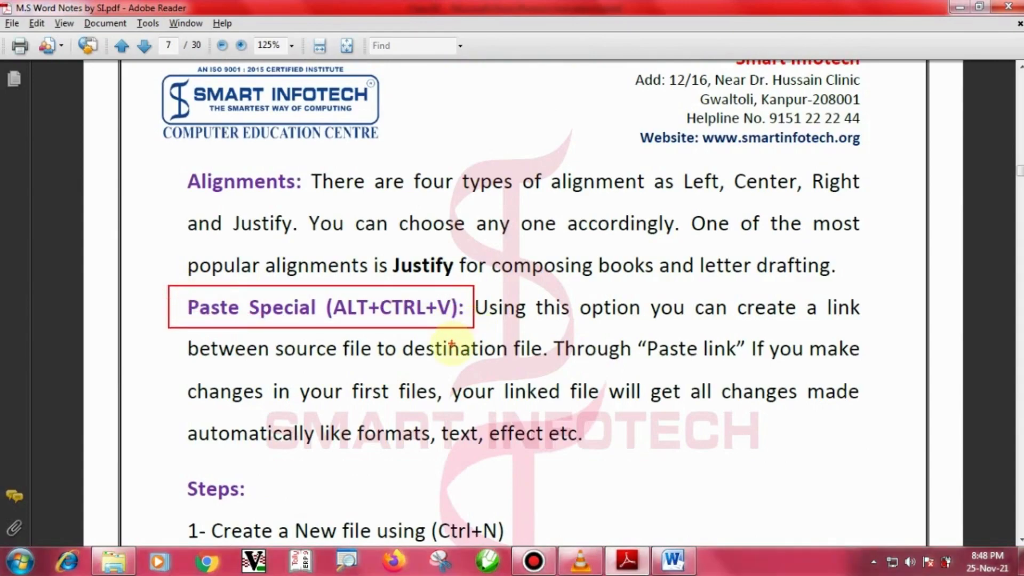
pyautogui.scroll(-5, 451, 344)
pyautogui.scroll(-2, 452, 347)
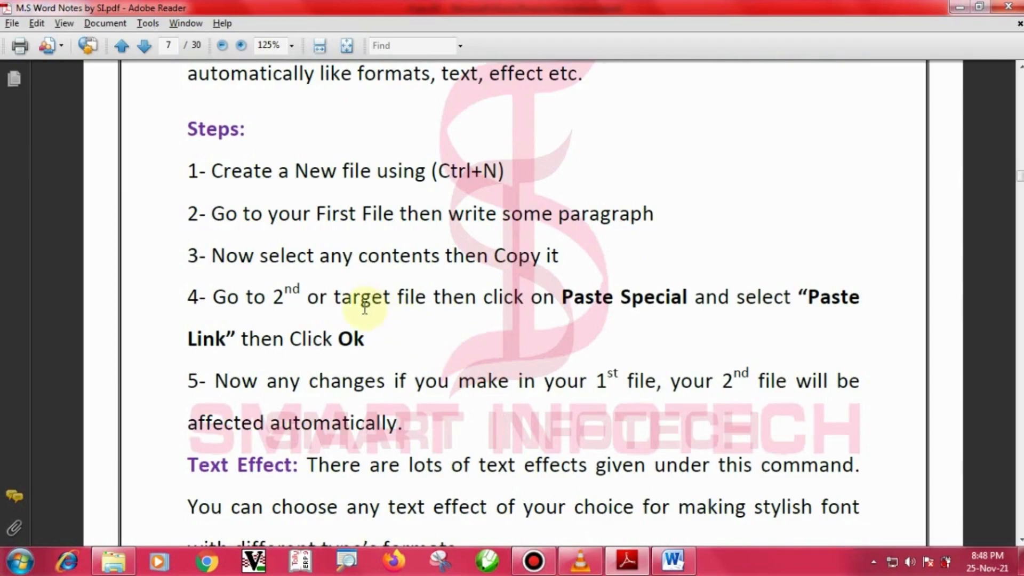
pyautogui.scroll(1, 365, 307)
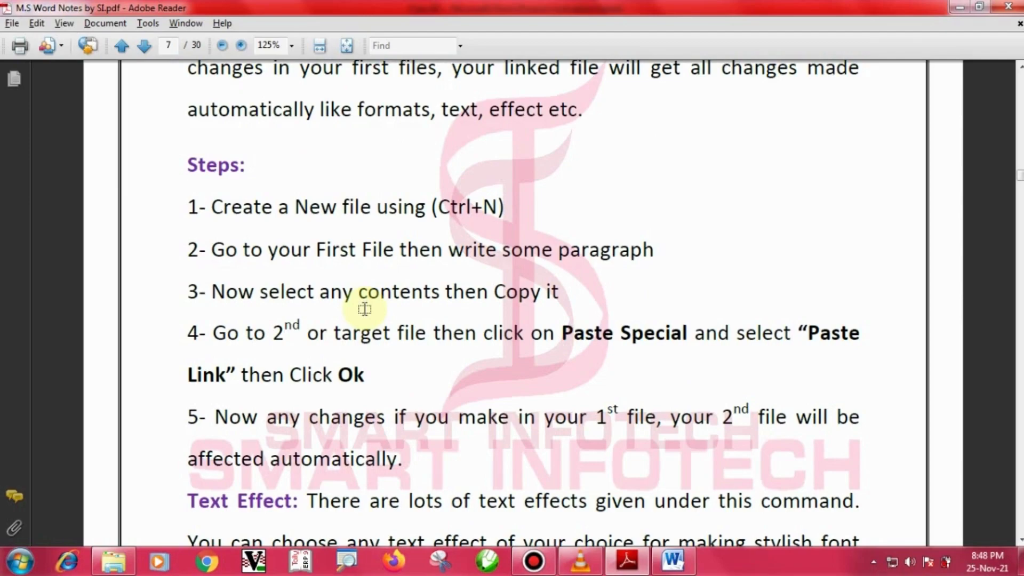
pyautogui.hotkey('alt', 'Tab')
pyautogui.scroll(1, 480, 298)
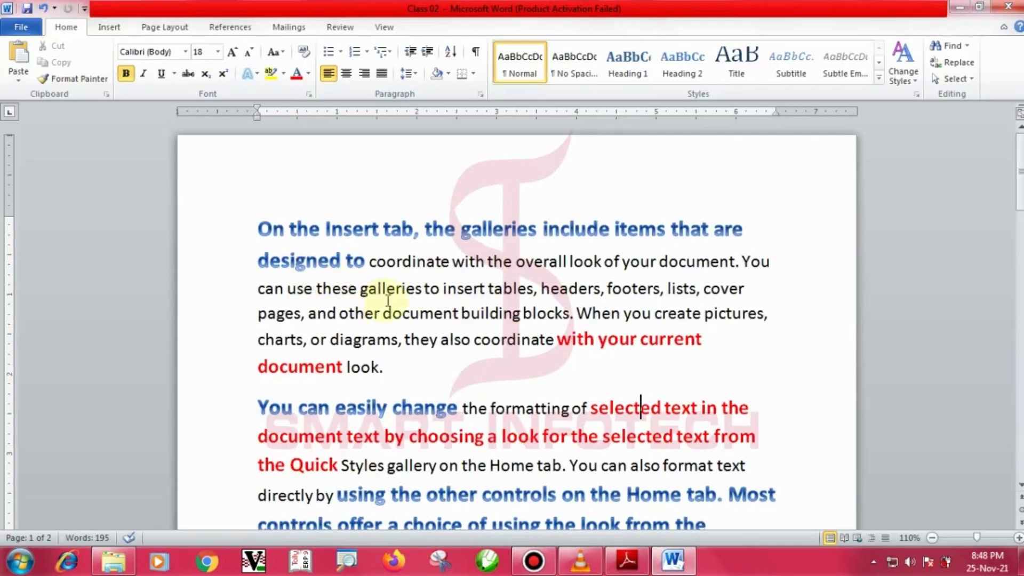
# Write and box a 'CTRL + N' on-screen note, then switch to the notes PDF.
pyautogui.scroll(-2, 393, 297)
pyautogui.scroll(2, 427, 296)
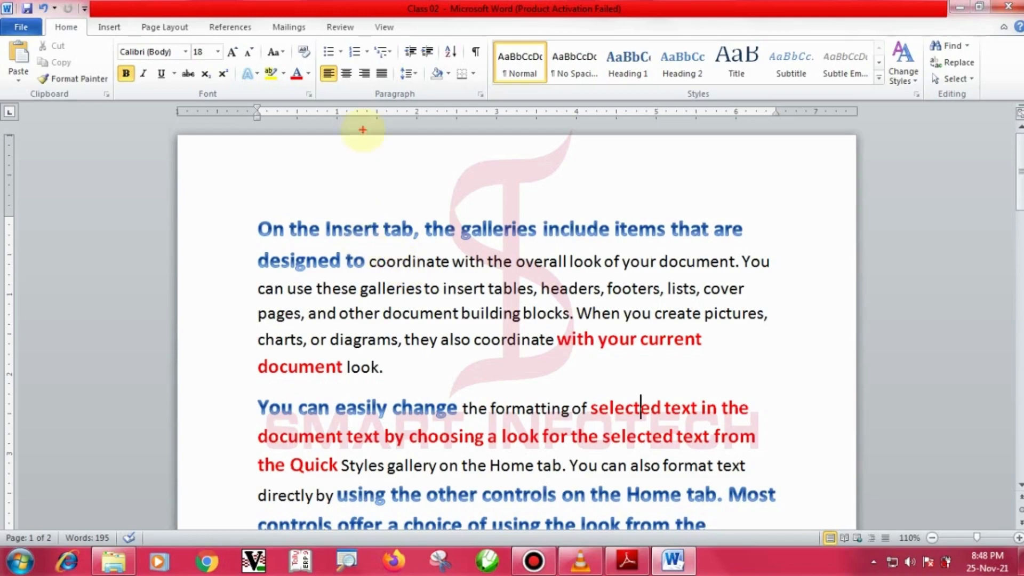
pyautogui.click(354, 164)
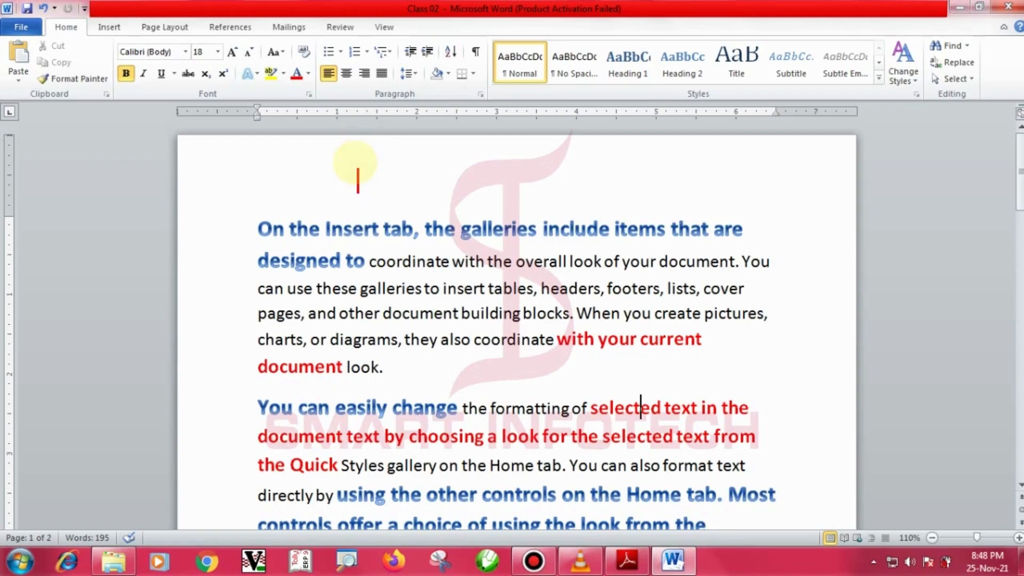
pyautogui.write('CTRL + N')
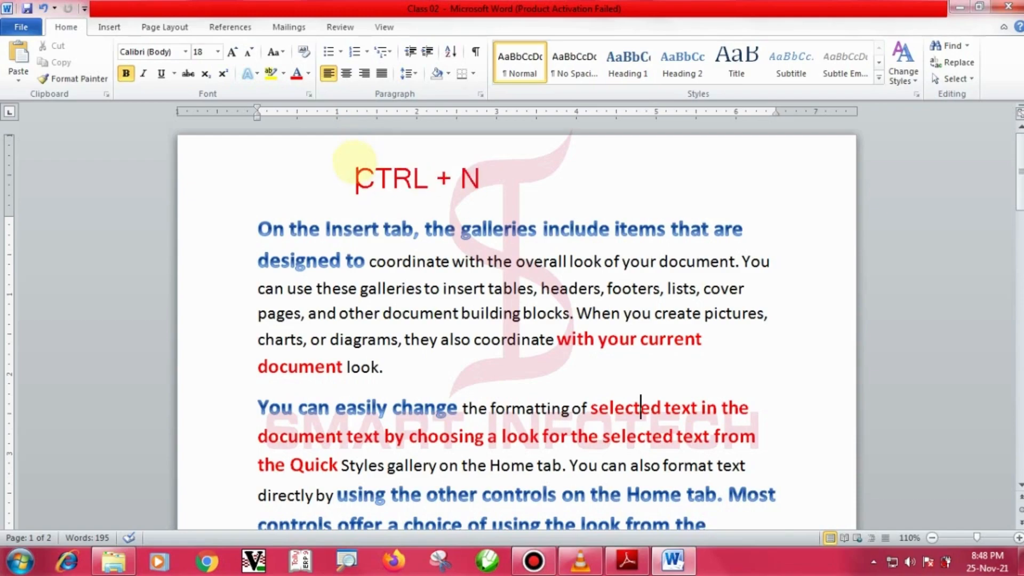
pyautogui.moveTo(336, 155); pyautogui.dragTo(507, 201)
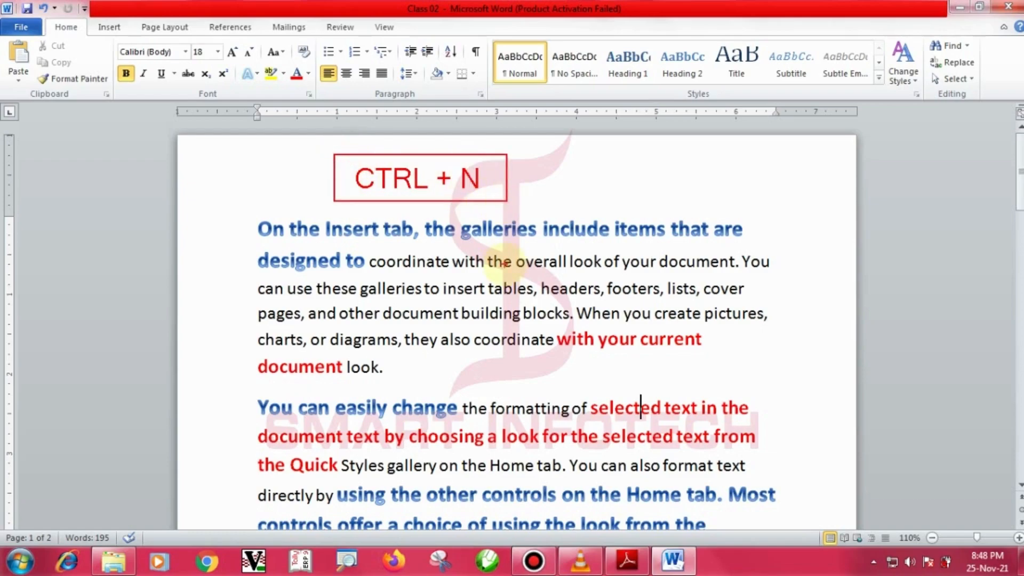
pyautogui.hotkey('alt', 'Tab')
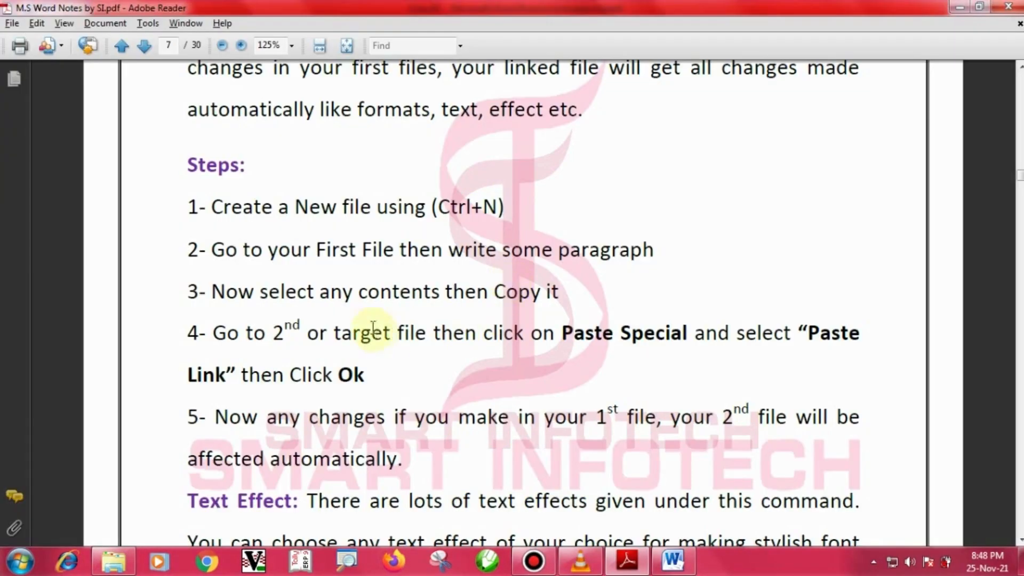
pyautogui.moveTo(166, 179)
pyautogui.mouseDown()
pyautogui.moveTo(429, 237)
pyautogui.moveTo(545, 231)
pyautogui.mouseUp()
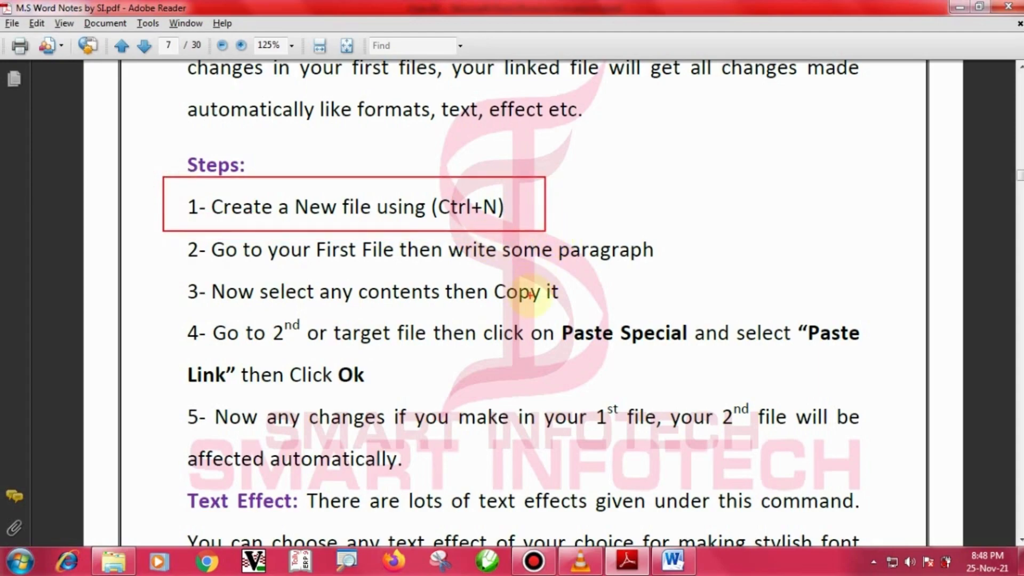
pyautogui.press('Escape')
pyautogui.hotkey('alt', 'Tab')
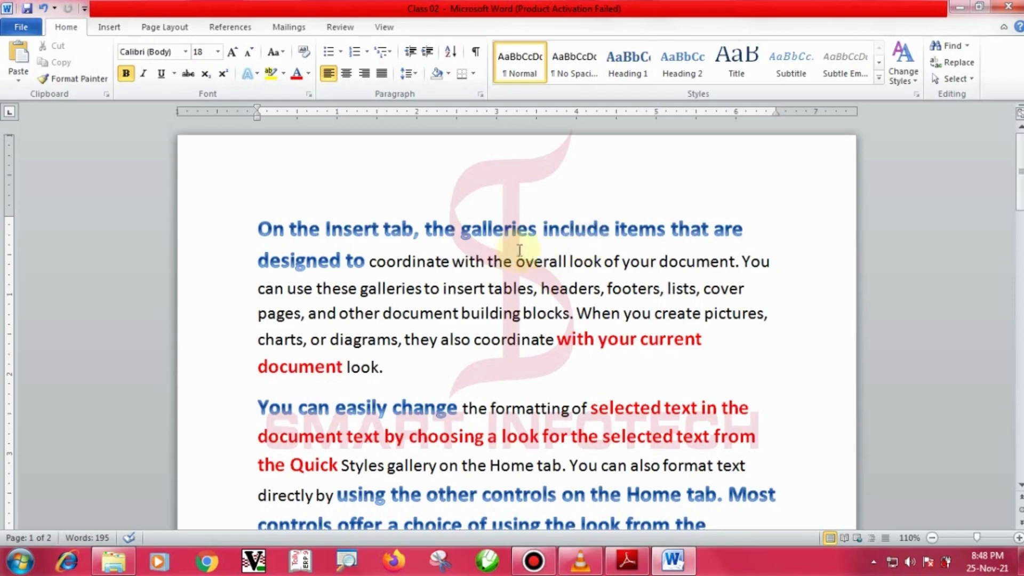
pyautogui.hotkey('alt', 'Tab')
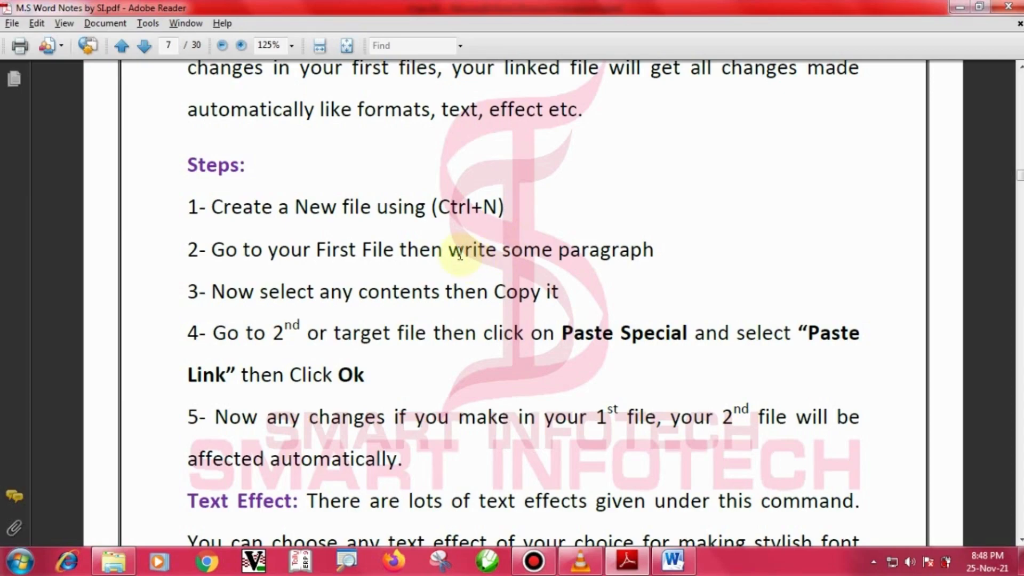
pyautogui.hotkey('alt', 'Tab')
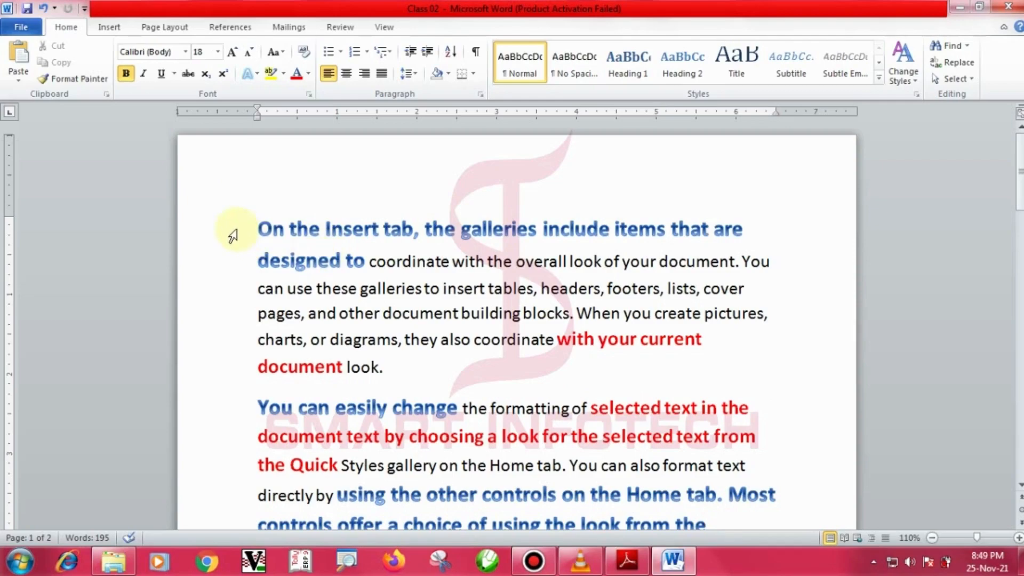
pyautogui.moveTo(231, 231); pyautogui.dragTo(335, 459)
pyautogui.click(529, 421)
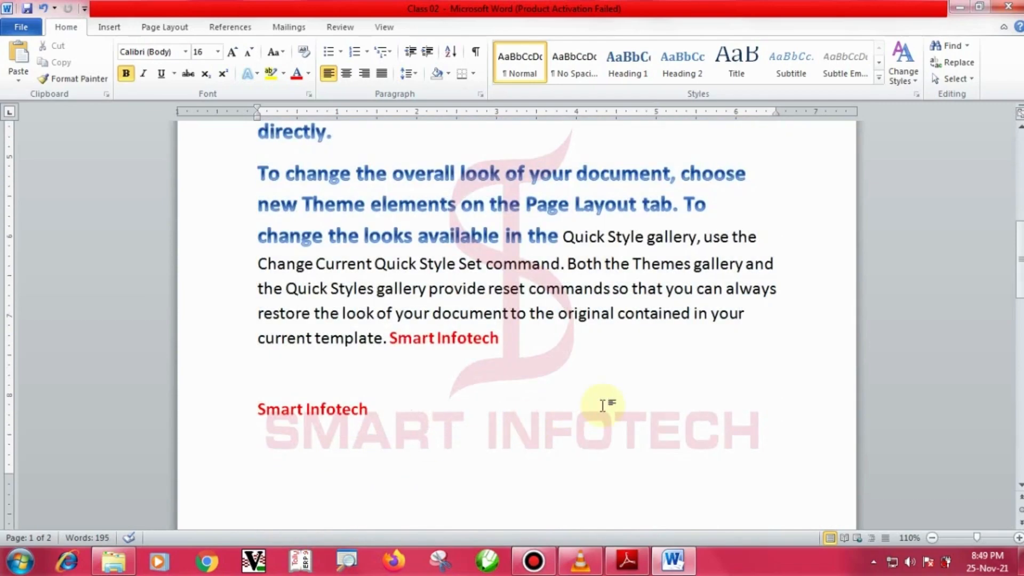
pyautogui.hotkey('alt', 'Tab')
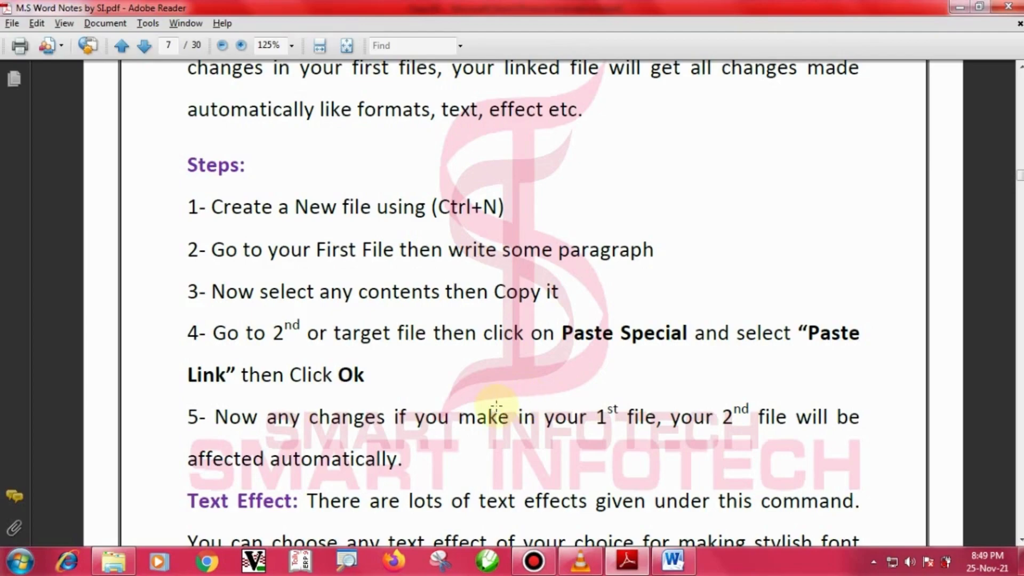
pyautogui.moveTo(166, 265)
pyautogui.mouseDown()
pyautogui.moveTo(340, 311)
pyautogui.moveTo(581, 309)
pyautogui.mouseUp()
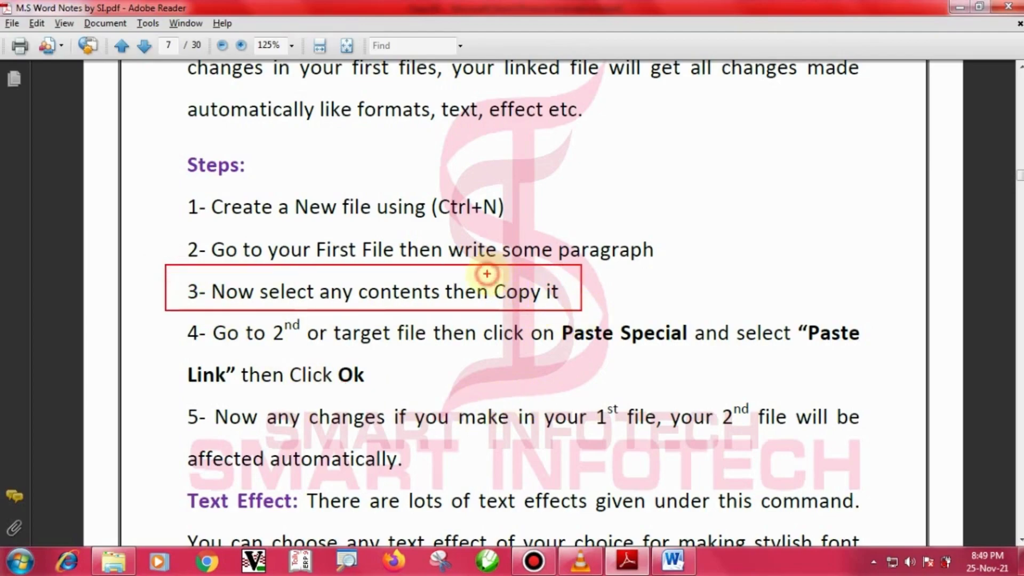
pyautogui.moveTo(256, 278); pyautogui.dragTo(435, 311)
pyautogui.moveTo(484, 272); pyautogui.dragTo(568, 308)
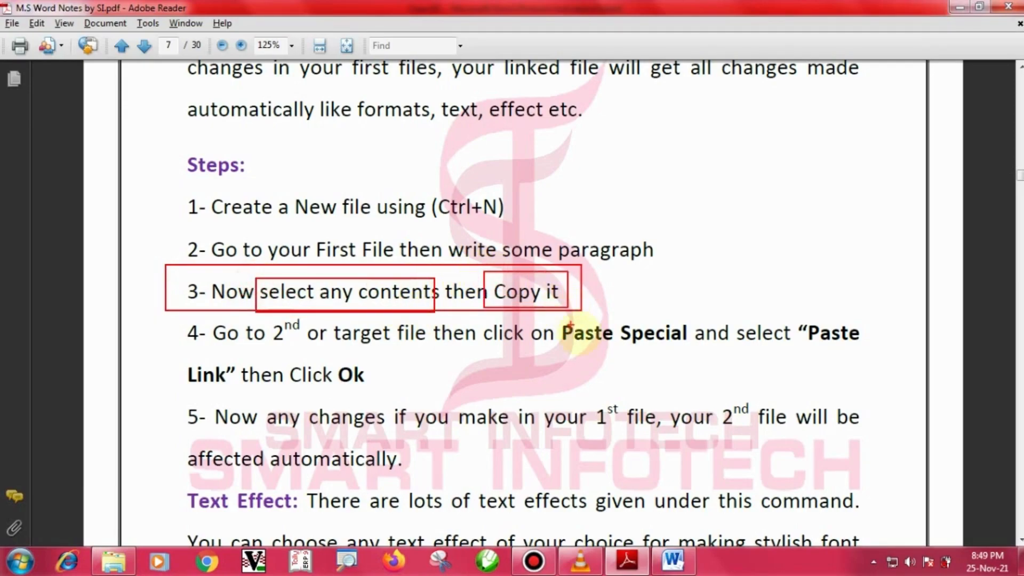
# Select the final 'Smart Infotech' line in Class 02, then return to the notes PDF.
pyautogui.press('Escape')
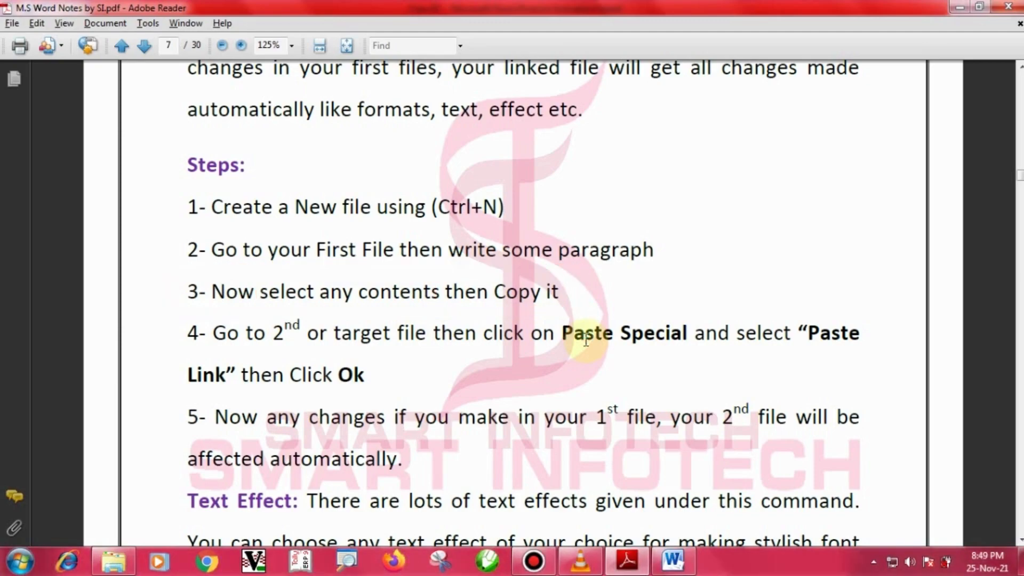
pyautogui.hotkey('alt', 'Tab')
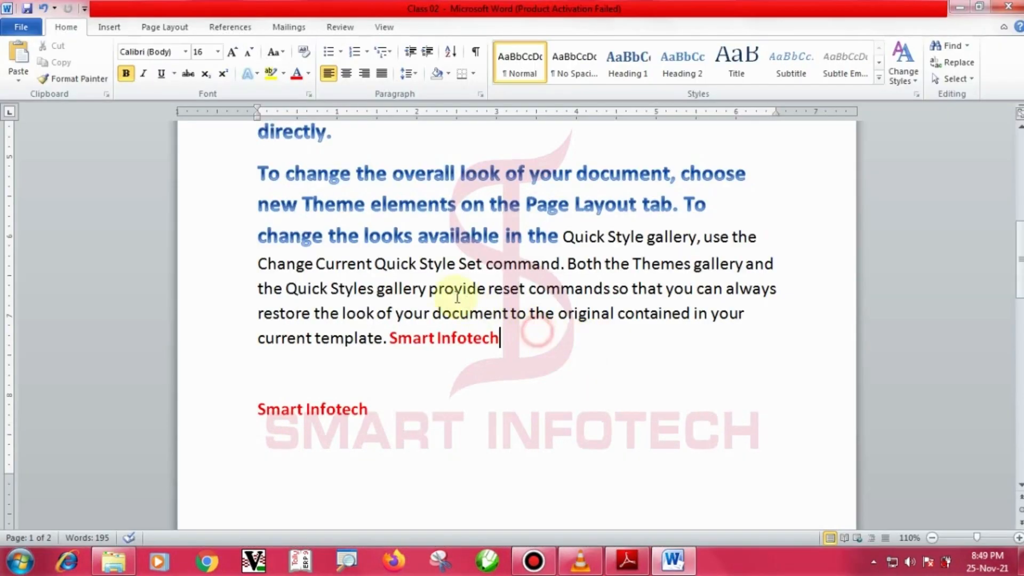
pyautogui.scroll(3, 461, 322)
pyautogui.scroll(-1, 456, 320)
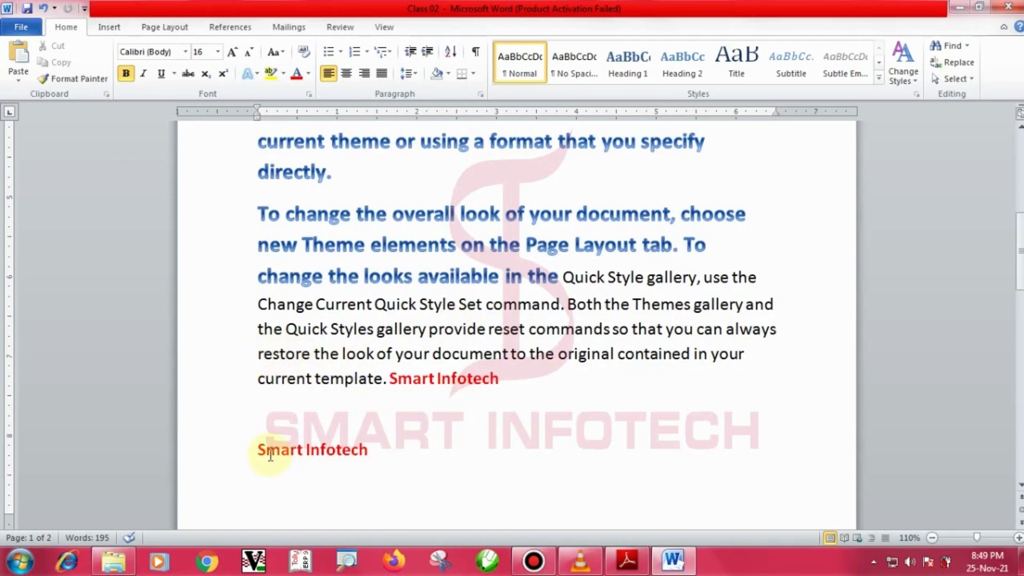
pyautogui.moveTo(253, 451); pyautogui.dragTo(372, 452)
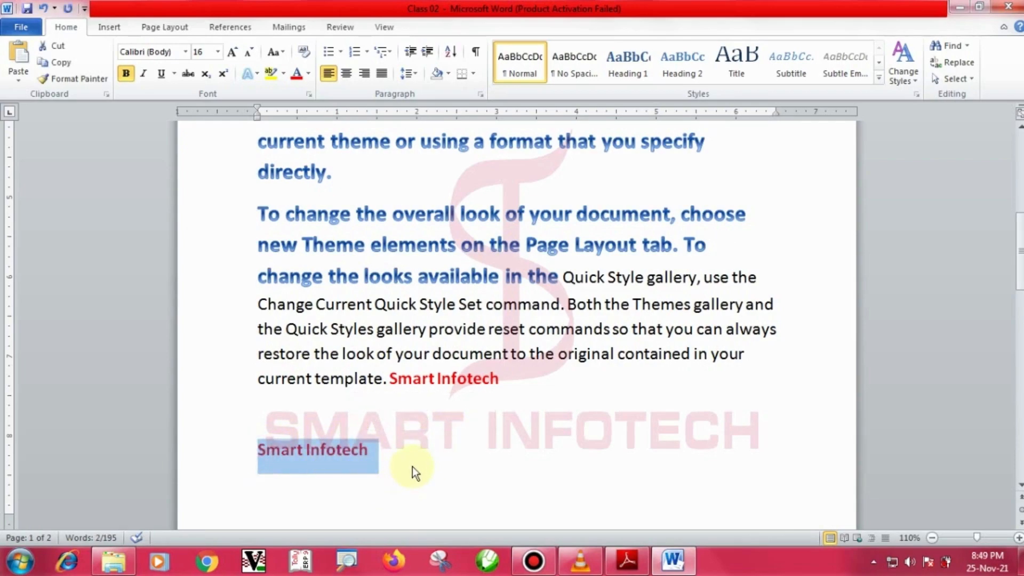
pyautogui.hotkey('alt', 'Tab')
pyautogui.scroll(-1, 302, 366)
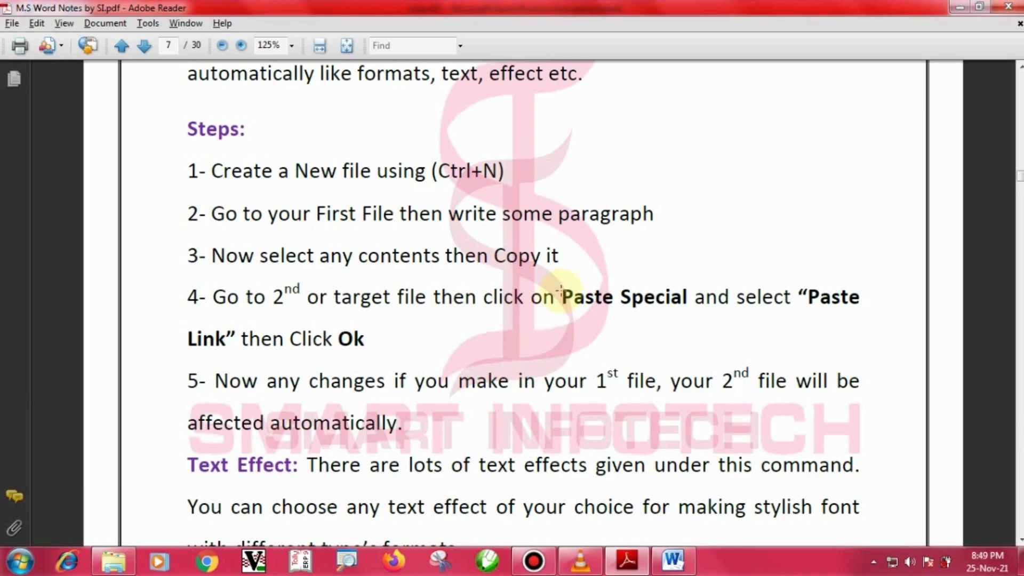
# Box 'Paste Special', 'Paste Link' and 'Ok' in step 4 of the notes.
pyautogui.moveTo(554, 288)
pyautogui.mouseDown()
pyautogui.moveTo(614, 315)
pyautogui.moveTo(696, 322)
pyautogui.mouseUp()
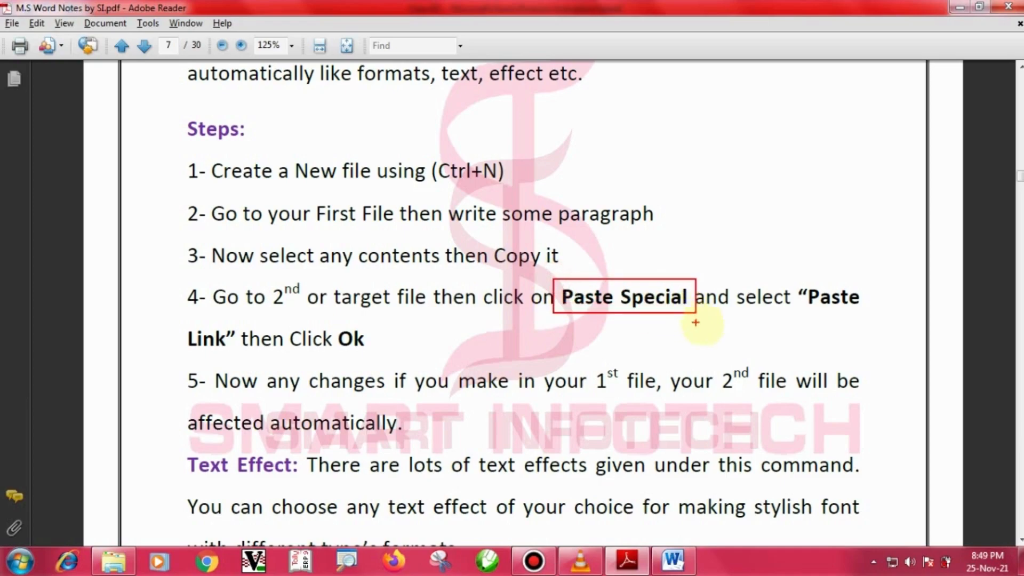
pyautogui.moveTo(794, 275); pyautogui.dragTo(866, 311)
pyautogui.moveTo(173, 318); pyautogui.dragTo(240, 353)
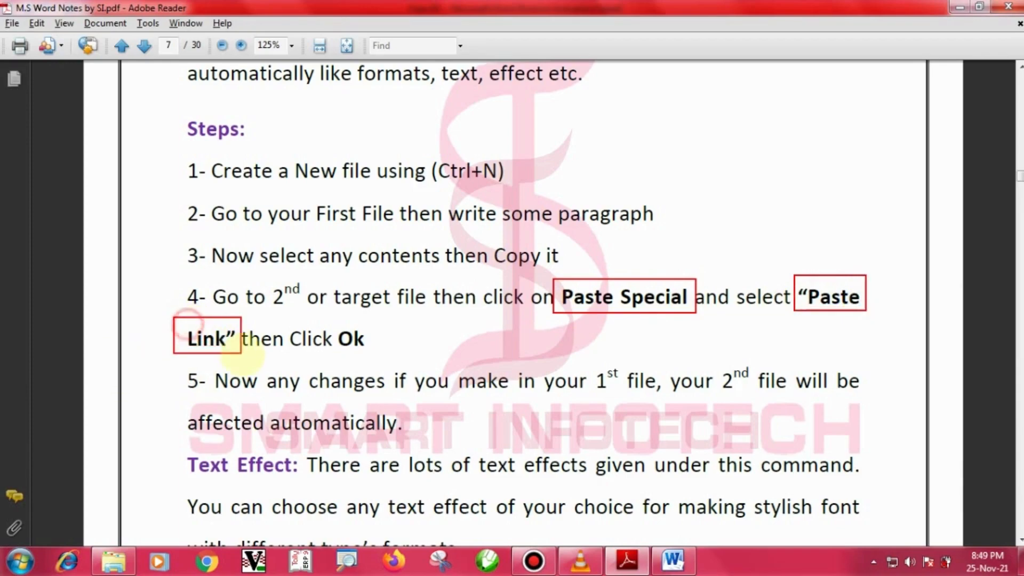
pyautogui.moveTo(329, 318); pyautogui.dragTo(372, 354)
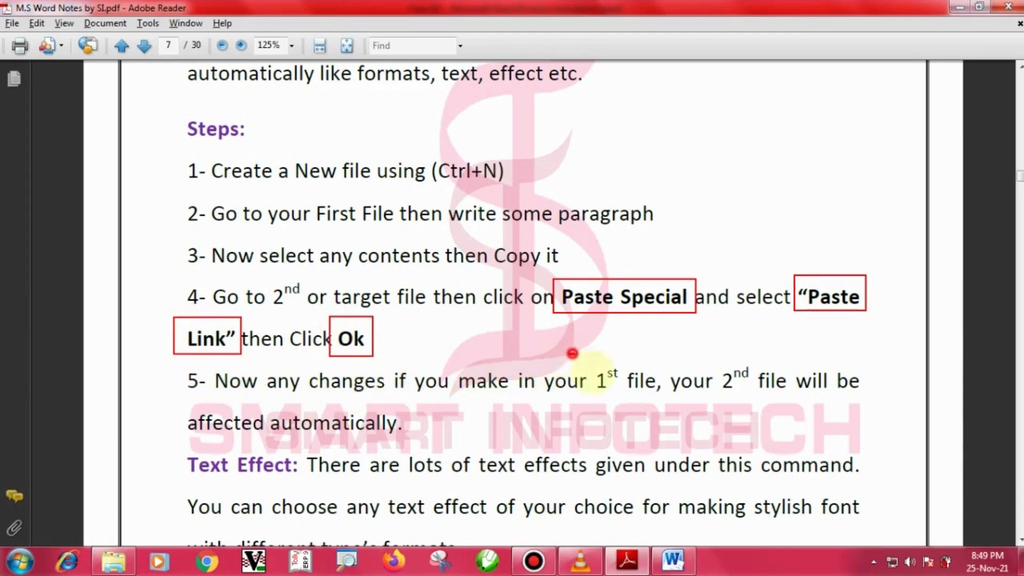
# Box '1st file', '2nd file' and 'affected automatically' in step 5, then clear the markup.
pyautogui.moveTo(570, 353); pyautogui.dragTo(656, 407)
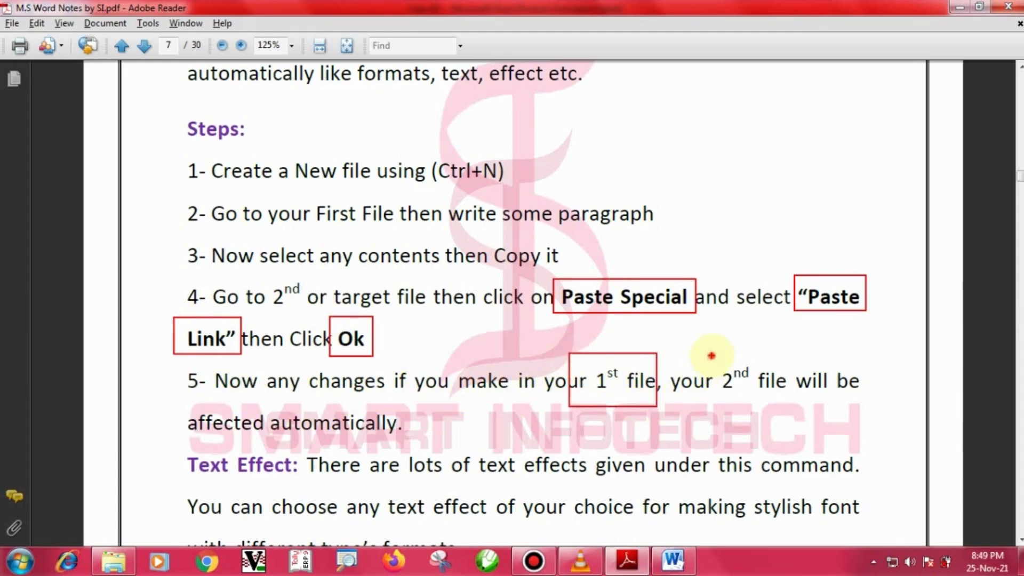
pyautogui.moveTo(711, 354); pyautogui.dragTo(806, 417)
pyautogui.moveTo(138, 401); pyautogui.dragTo(432, 438)
pyautogui.press('Escape')
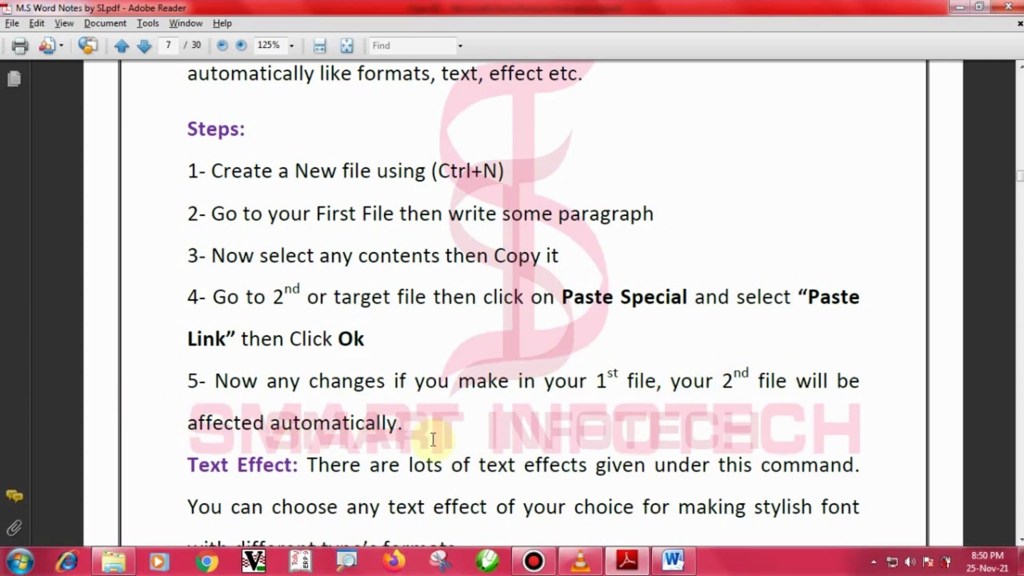
pyautogui.hotkey('alt', 'Tab')
# Copy the whole 'Smart Infotech' line and bring up a new blank Document1.
pyautogui.click(420, 444)
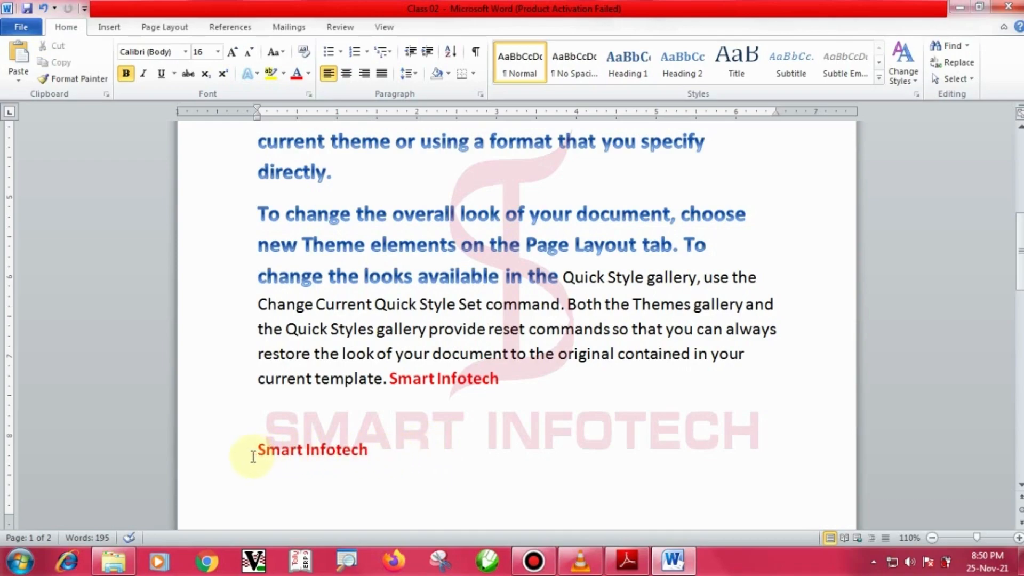
pyautogui.click(232, 456)
pyautogui.hotkey('ctrl', 'c')
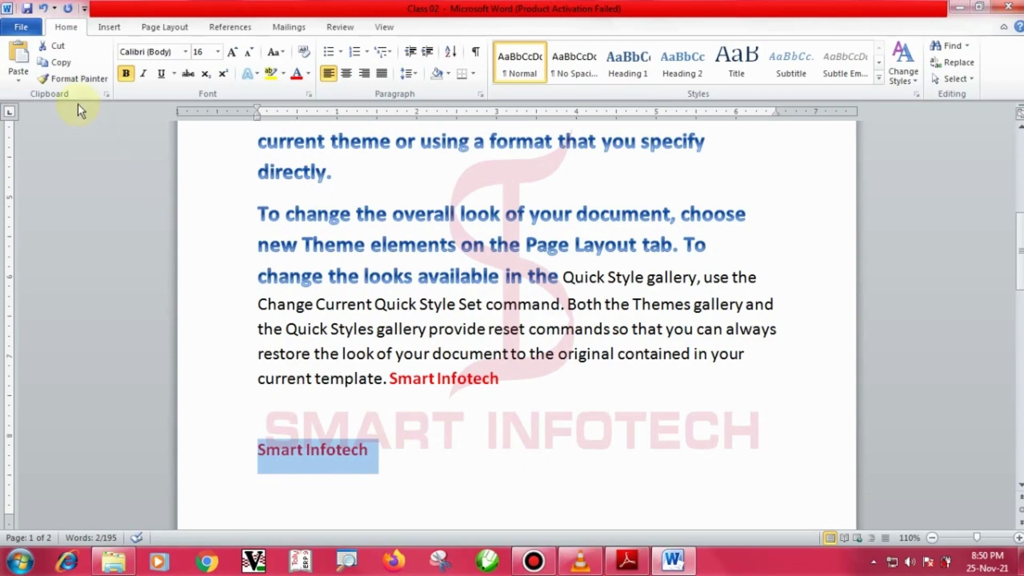
pyautogui.click(66, 65)
pyautogui.click(387, 308)
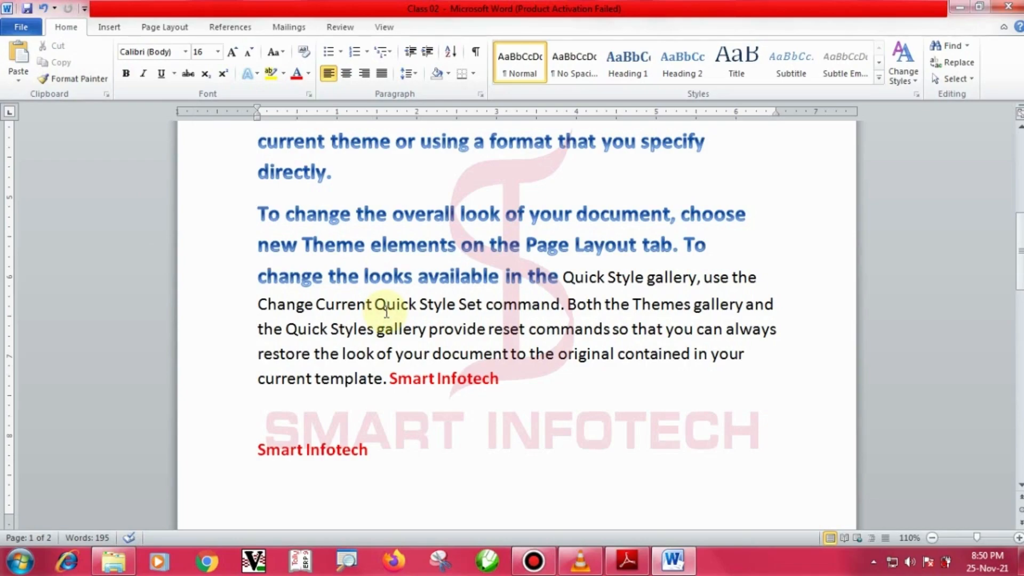
pyautogui.hotkey('ctrl', 'n')
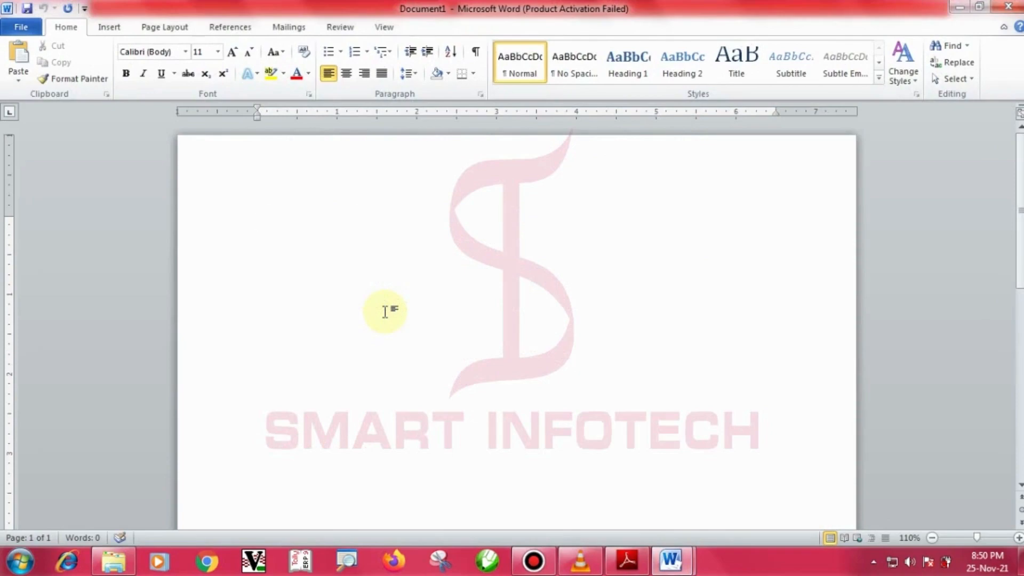
# Bring up the Paste Special options for the copied 'Smart Infotech' line.
pyautogui.click(17, 81)
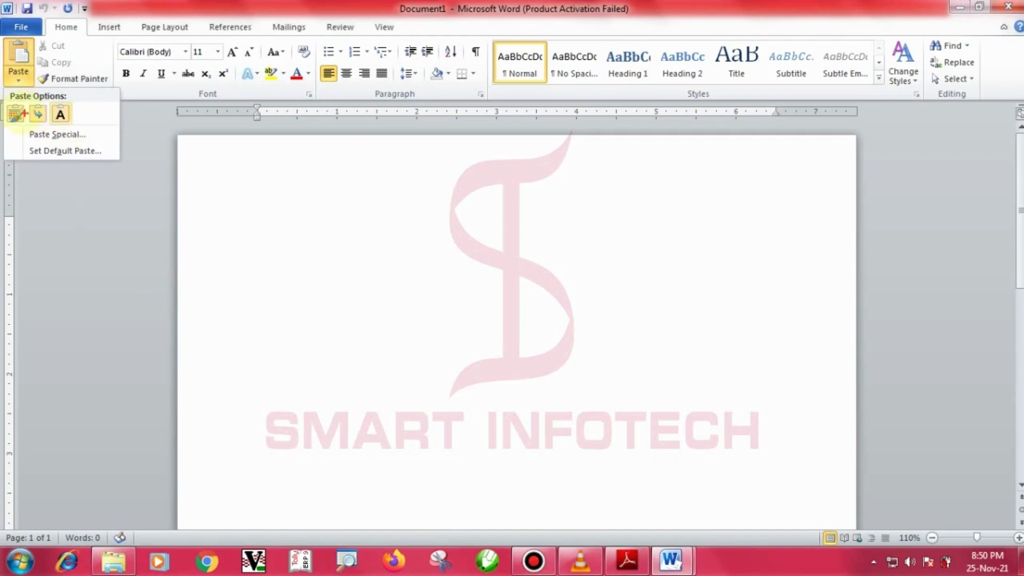
pyautogui.click(83, 137)
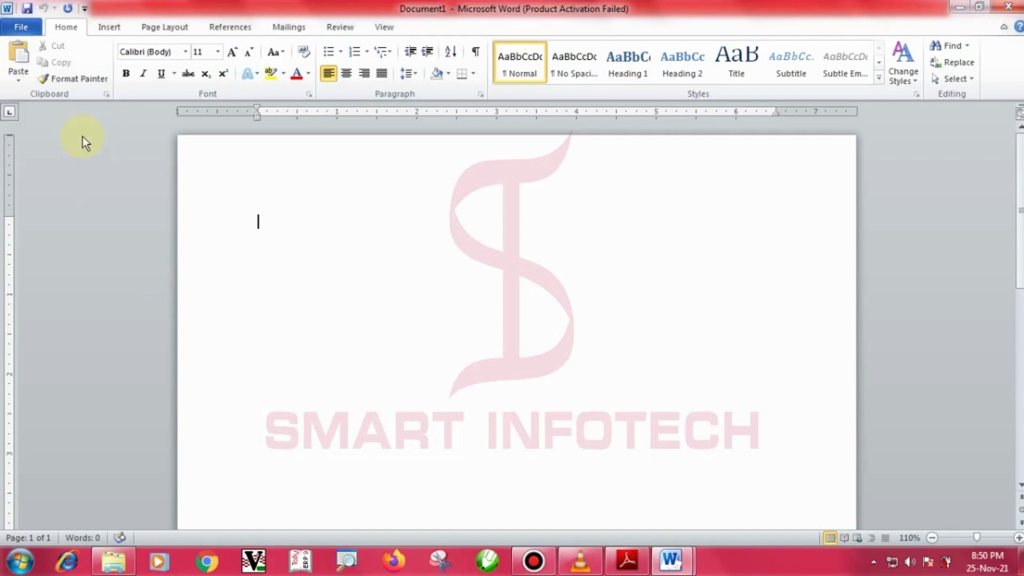
pyautogui.click(20, 82)
pyautogui.click(56, 135)
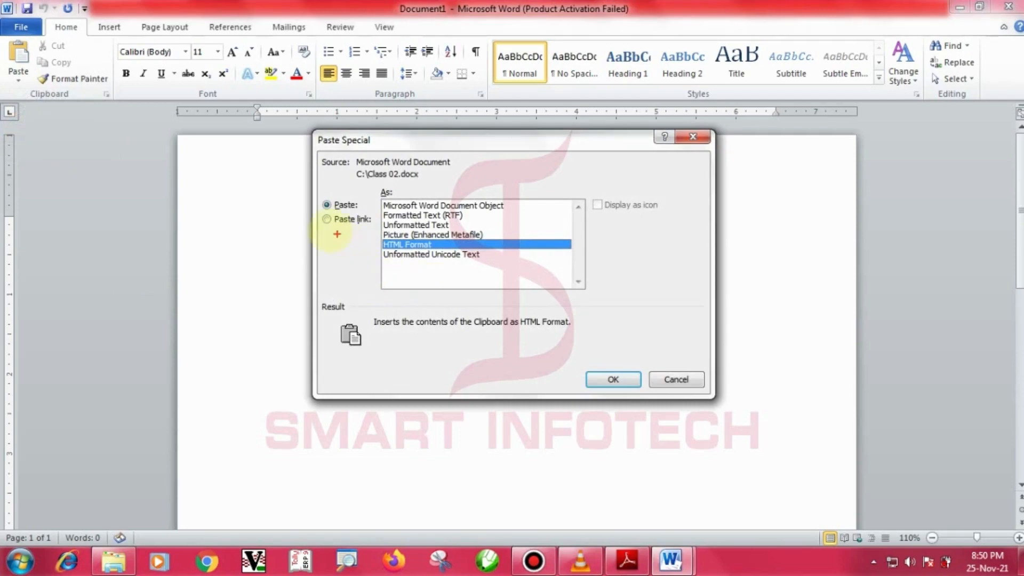
pyautogui.moveTo(311, 210); pyautogui.dragTo(377, 231)
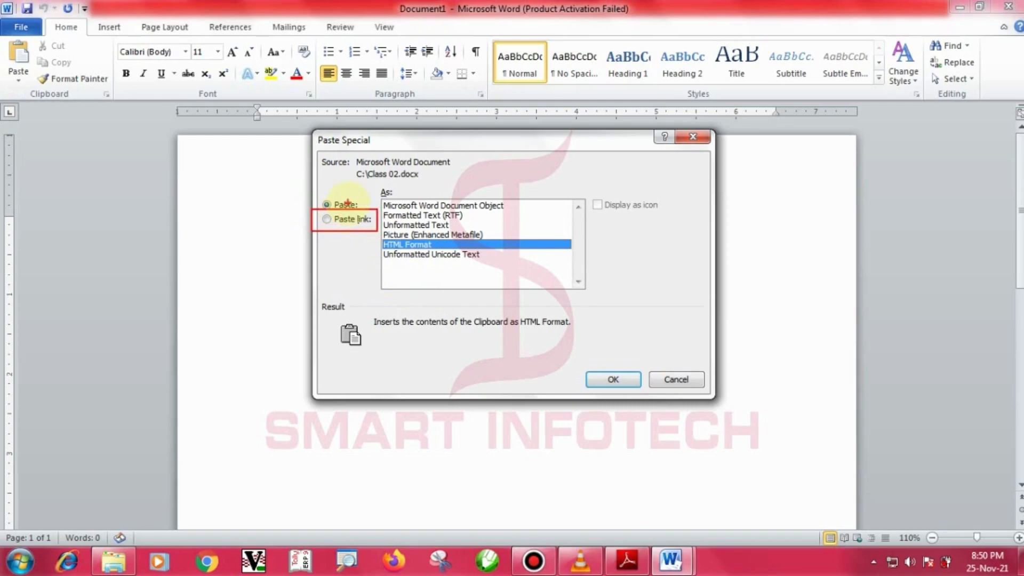
pyautogui.moveTo(334, 198)
pyautogui.mouseDown()
pyautogui.moveTo(350, 208)
pyautogui.moveTo(339, 208)
pyautogui.moveTo(291, 276)
pyautogui.mouseUp()
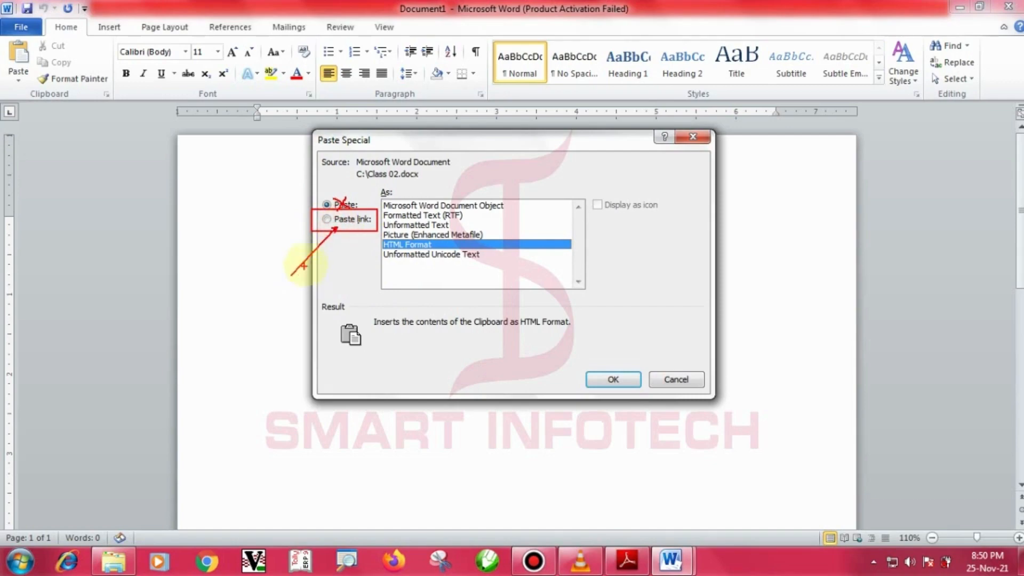
pyautogui.press('Escape')
# Paste 'Smart Infotech' into Document1 as a link in HTML Format.
pyautogui.click(327, 220)
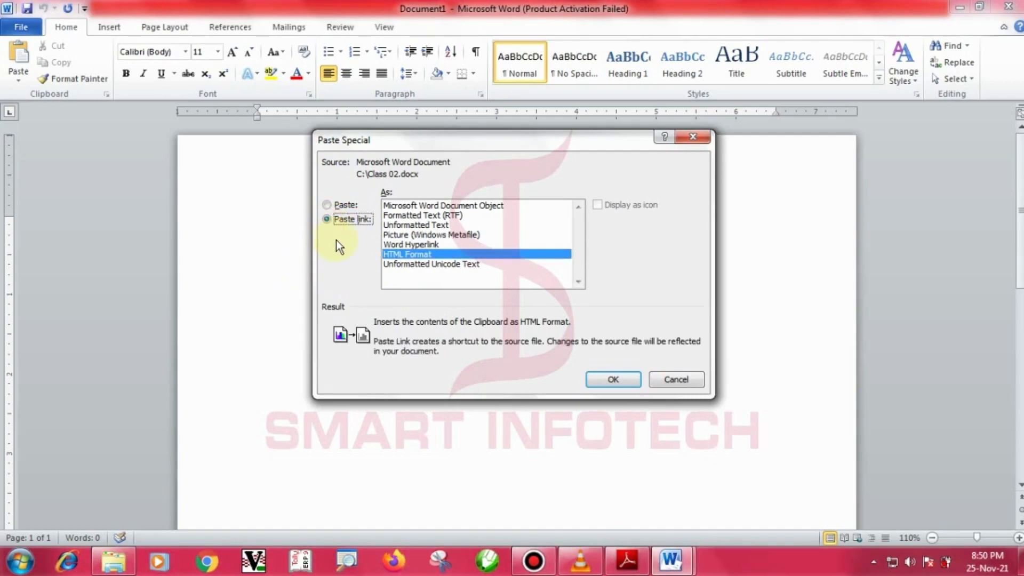
pyautogui.moveTo(572, 352)
pyautogui.mouseDown()
pyautogui.moveTo(616, 393)
pyautogui.moveTo(645, 396)
pyautogui.mouseUp()
pyautogui.press('Escape')
pyautogui.click(613, 379)
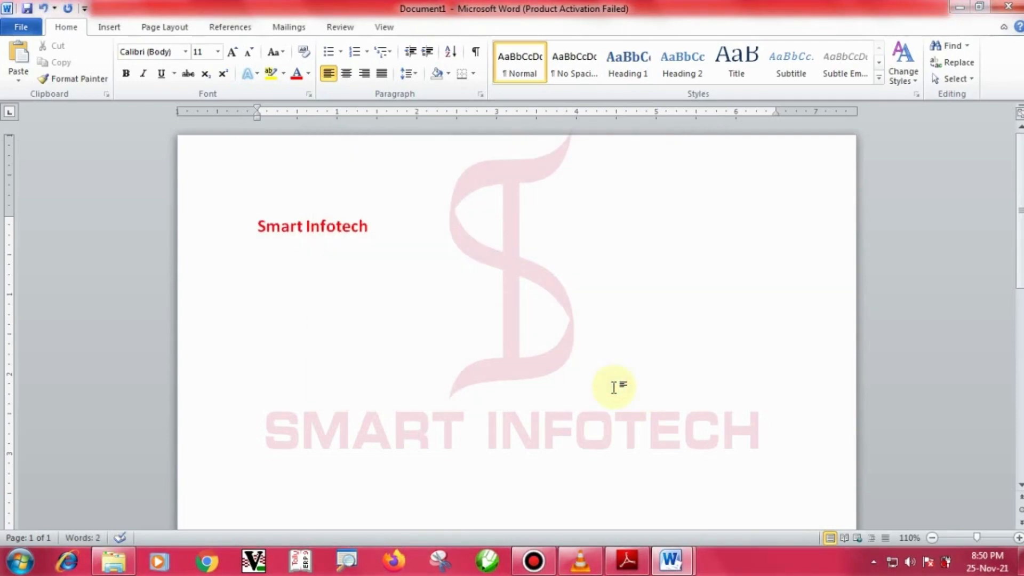
pyautogui.click(296, 226)
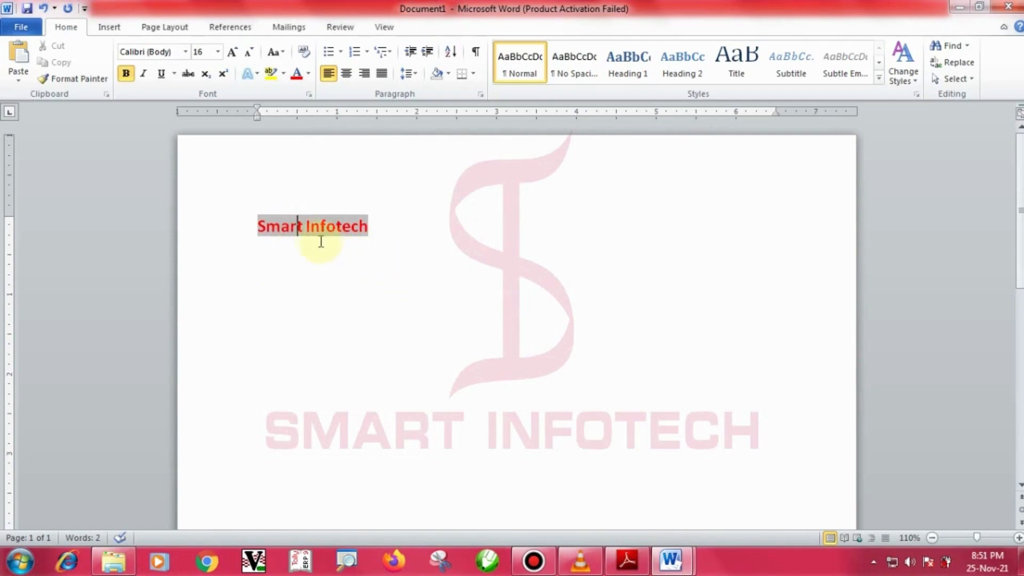
pyautogui.click(305, 227)
pyautogui.hotkey('alt', 'Tab')
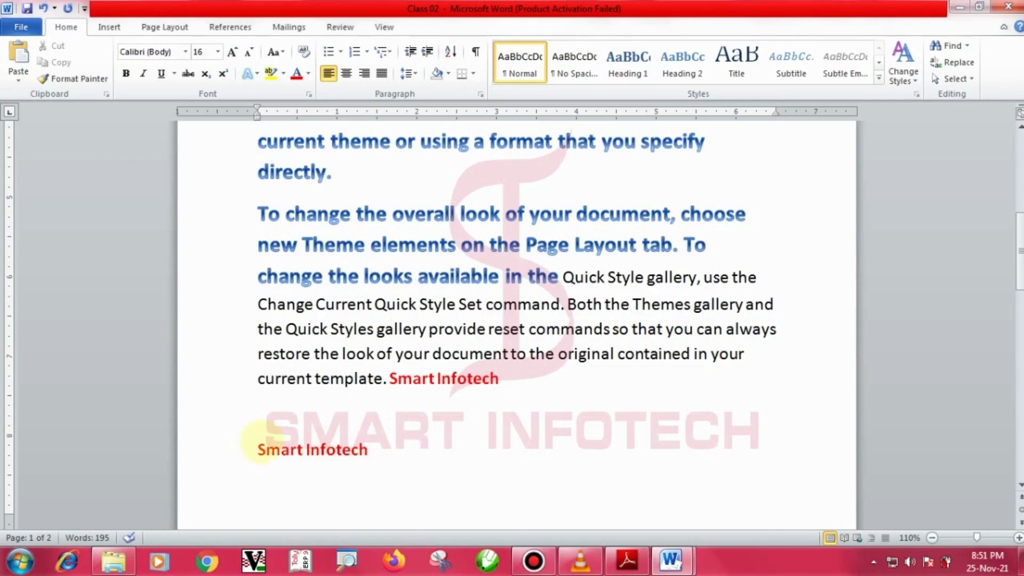
# Make the lower 'Smart Infotech' line green and grow its font to 20.
pyautogui.moveTo(246, 434); pyautogui.dragTo(375, 468)
pyautogui.press('Escape')
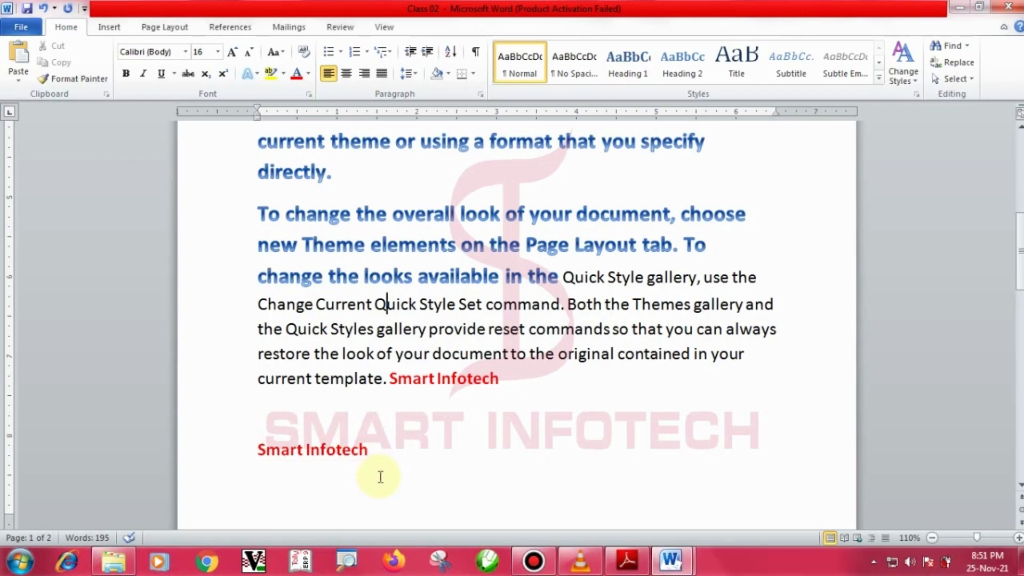
pyautogui.click(237, 462)
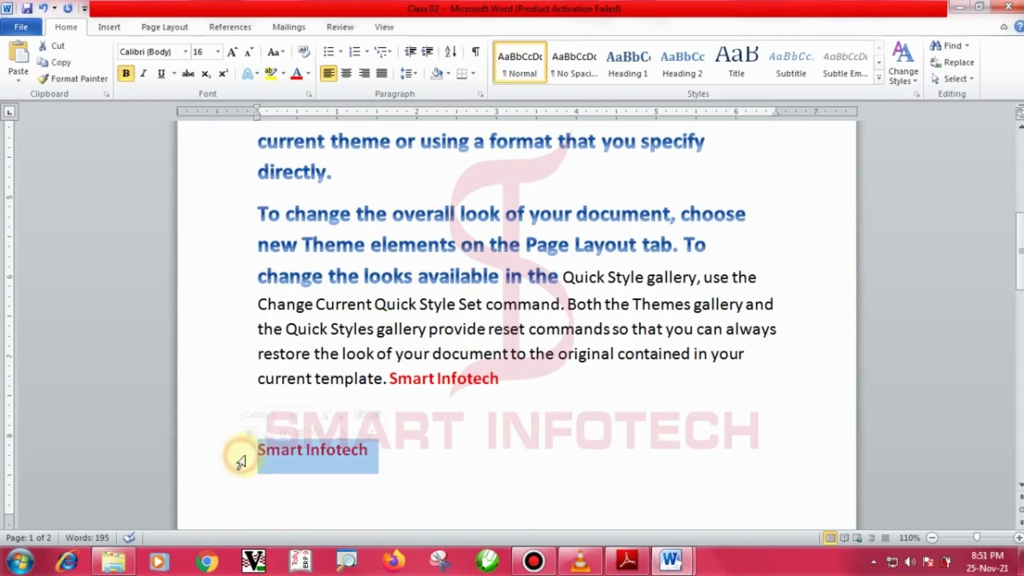
pyautogui.click(309, 76)
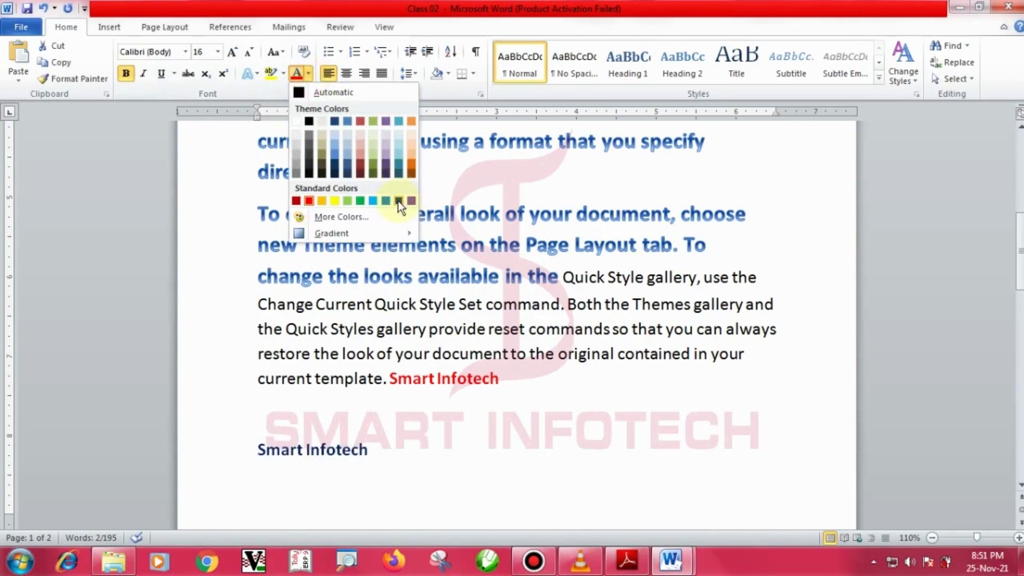
pyautogui.click(360, 201)
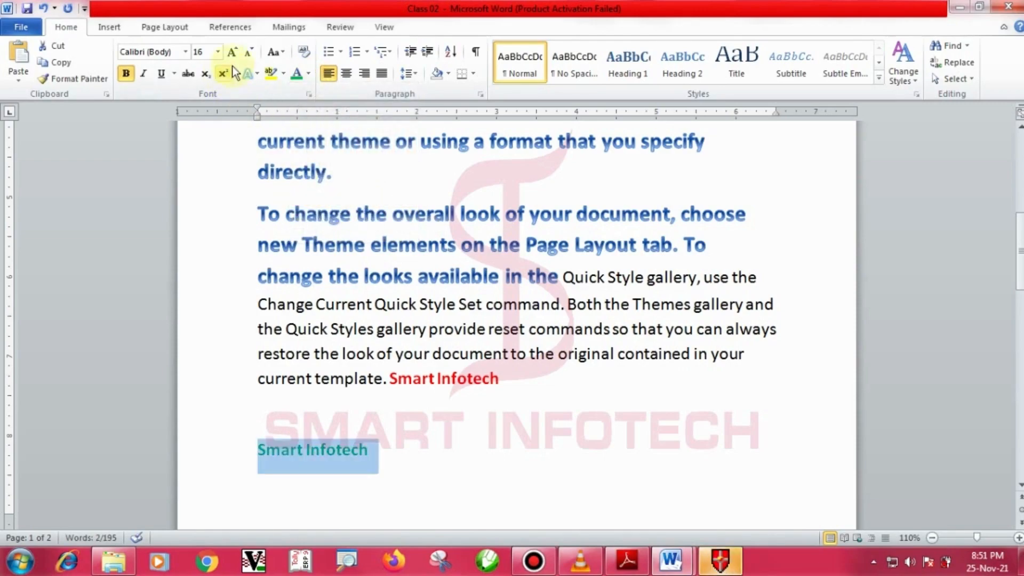
pyautogui.click(232, 52)
pyautogui.click(233, 52)
pyautogui.click(456, 304)
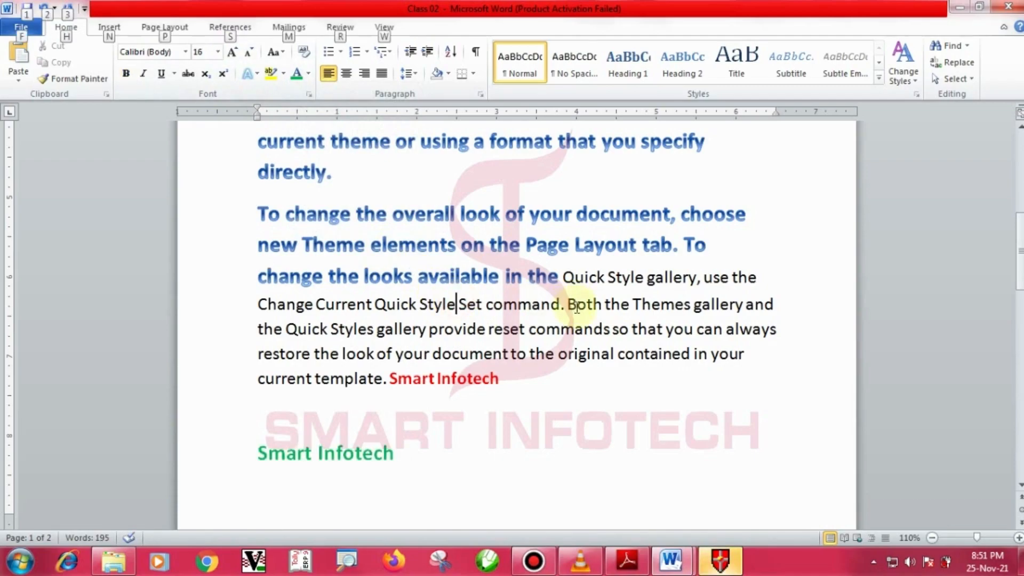
# Confirm the linked copy in Document1 also turned green.
pyautogui.click(638, 332)
pyautogui.moveTo(672, 558)
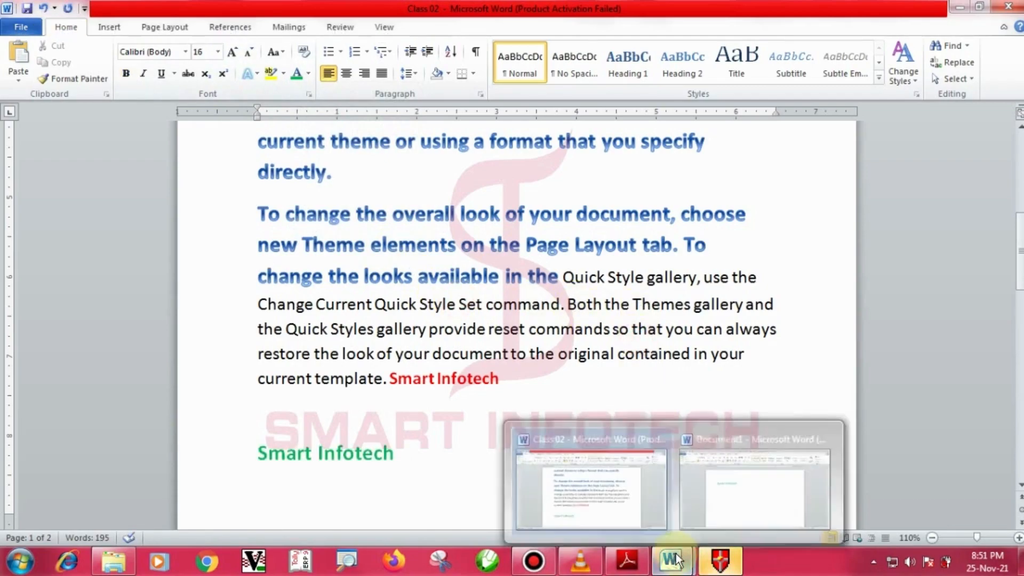
pyautogui.click(728, 484)
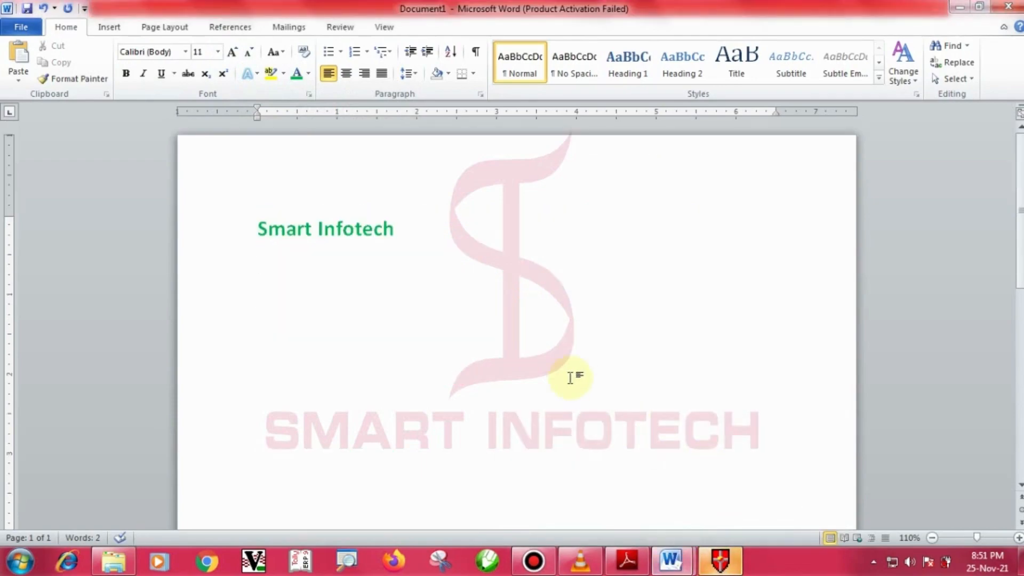
pyautogui.hotkey('alt', 'Tab')
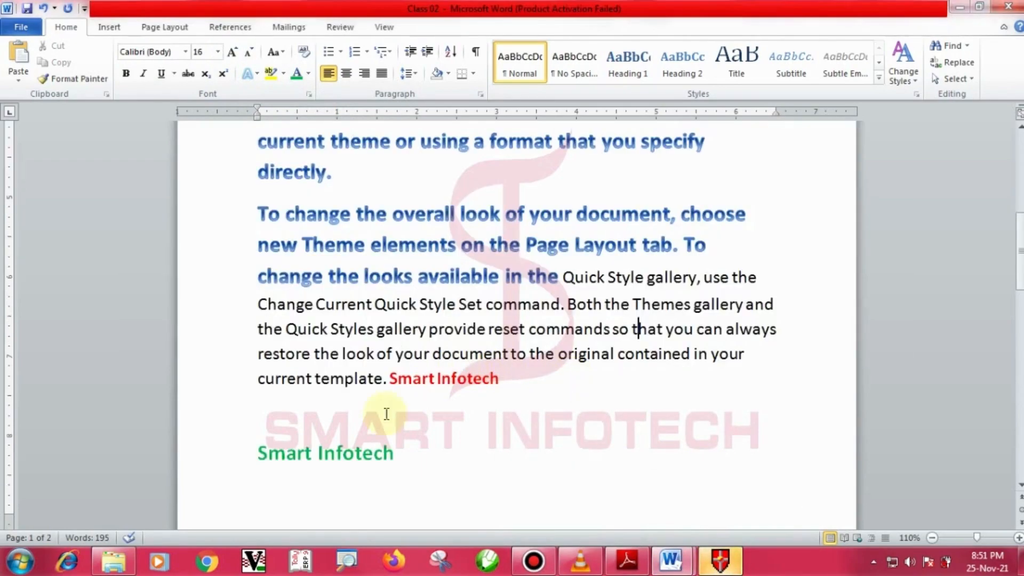
# Insert 'Welcome to Digital World of IT' after 'Smart' in the green line.
pyautogui.click(313, 453)
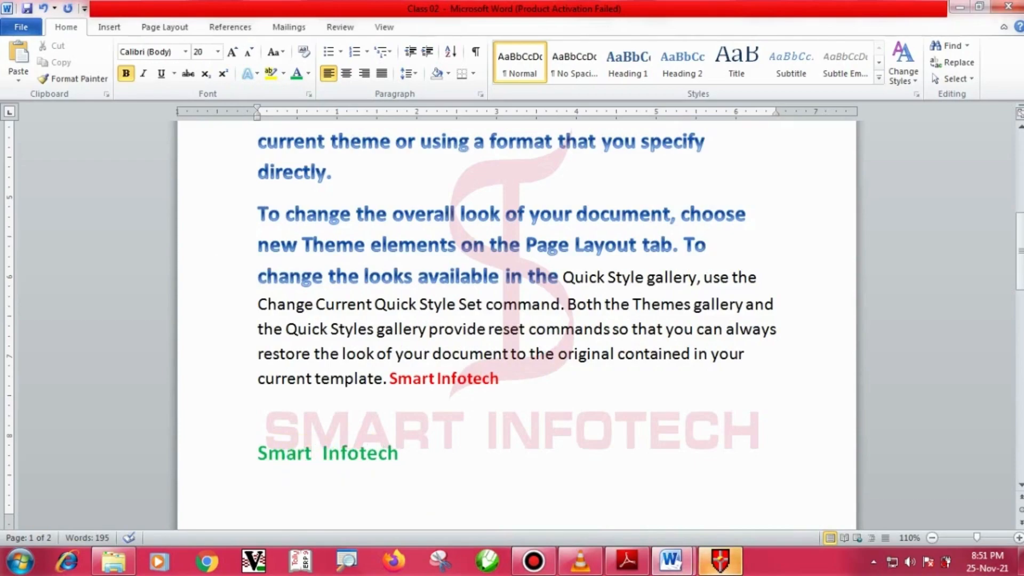
pyautogui.write('Welcome t')
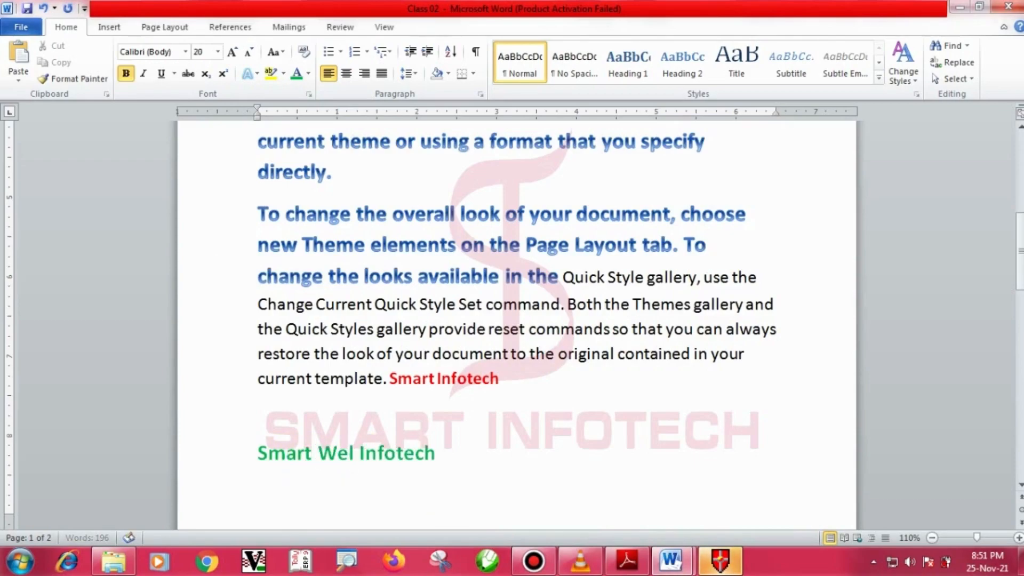
pyautogui.write('o ')
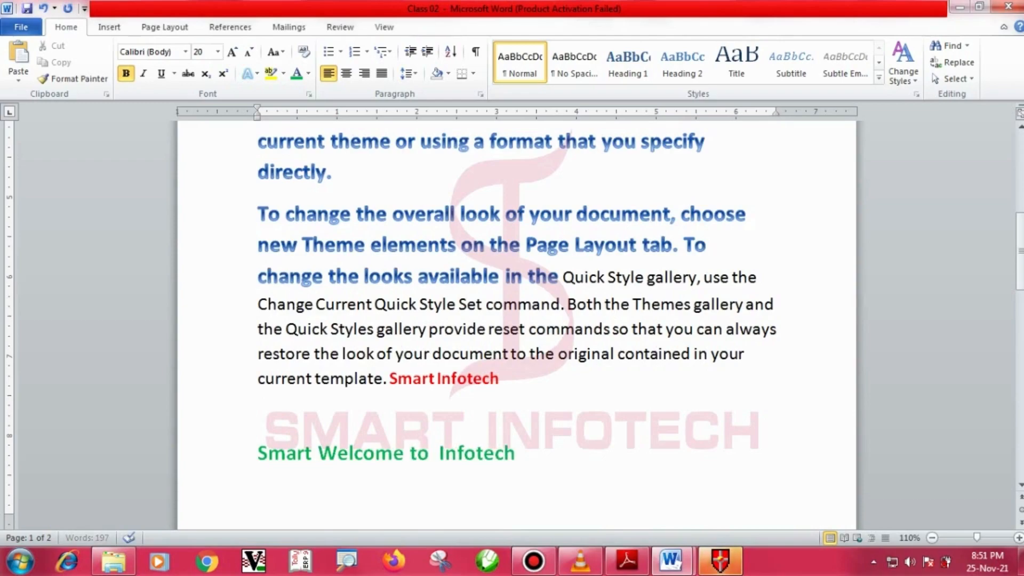
pyautogui.write('Digital')
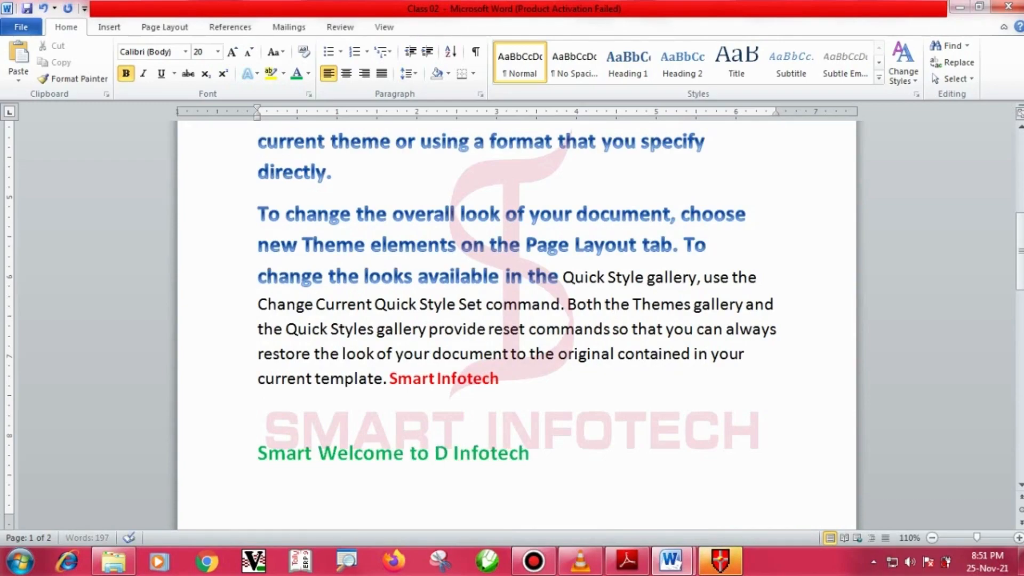
pyautogui.write(' Wo')
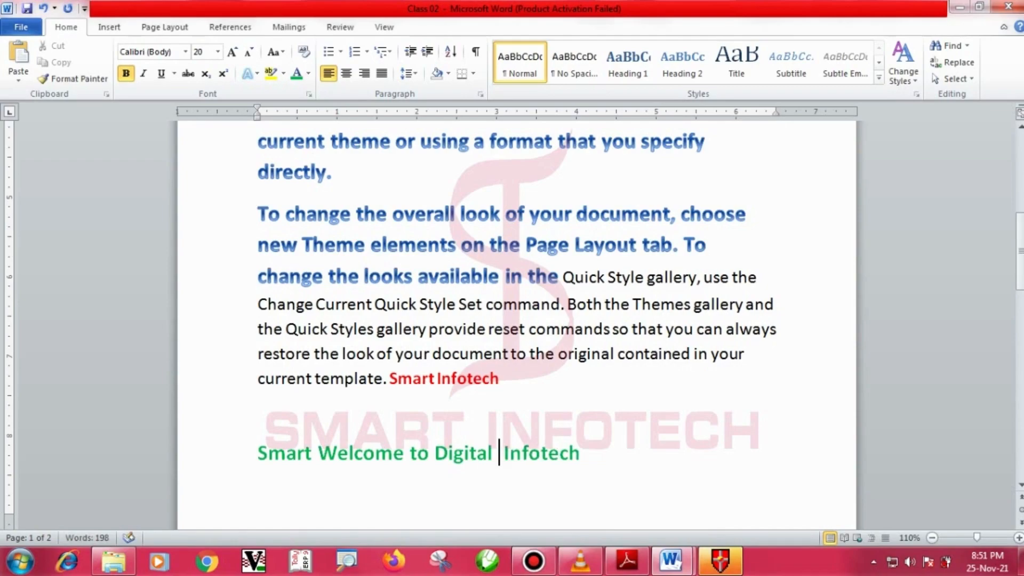
pyautogui.write('rld of')
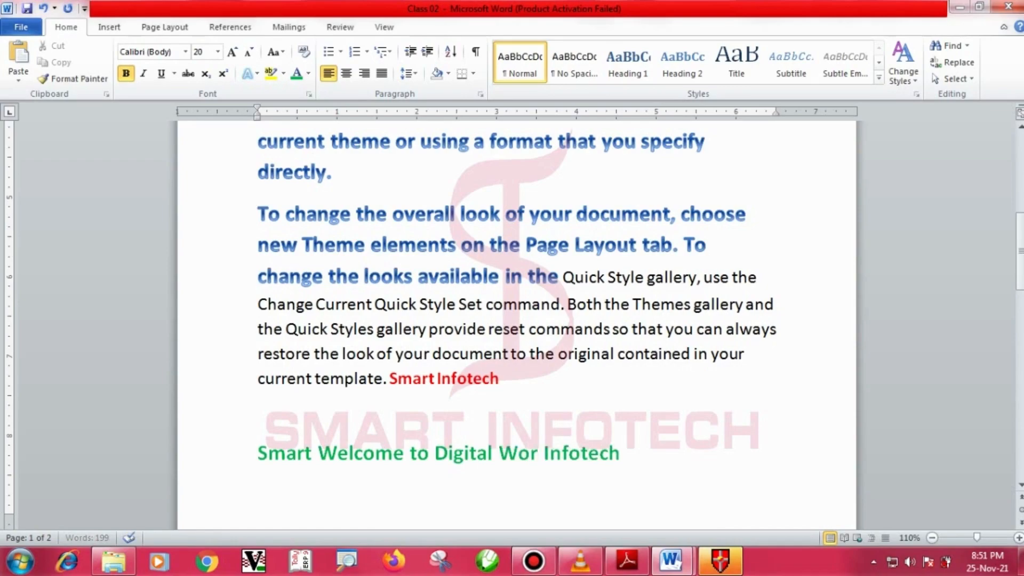
pyautogui.write(' IT')
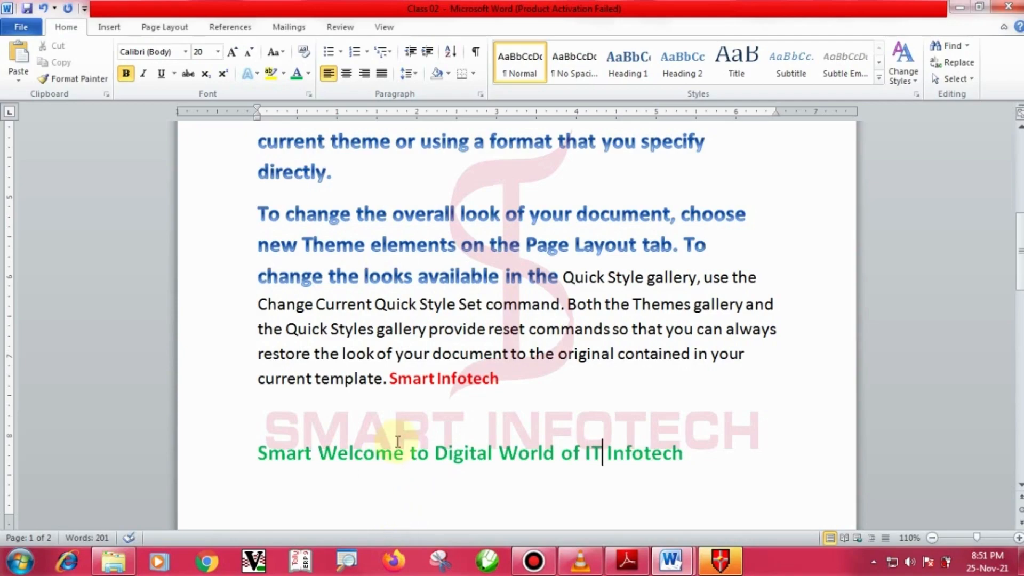
pyautogui.click(403, 421)
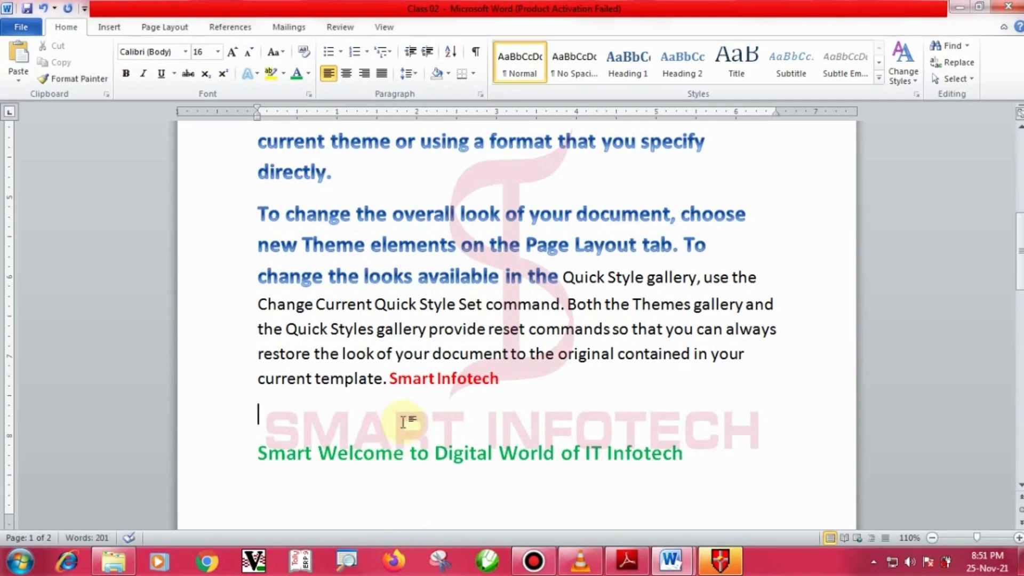
# View the linked copy in Document1 and scroll to the top.
pyautogui.hotkey('alt', 'Tab')
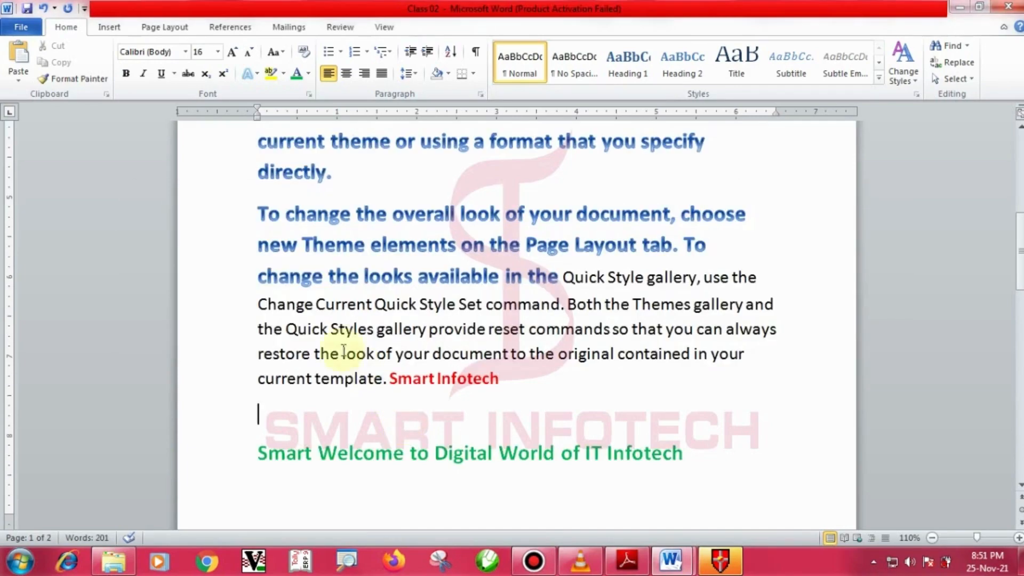
pyautogui.hotkey('ctrl', '2')
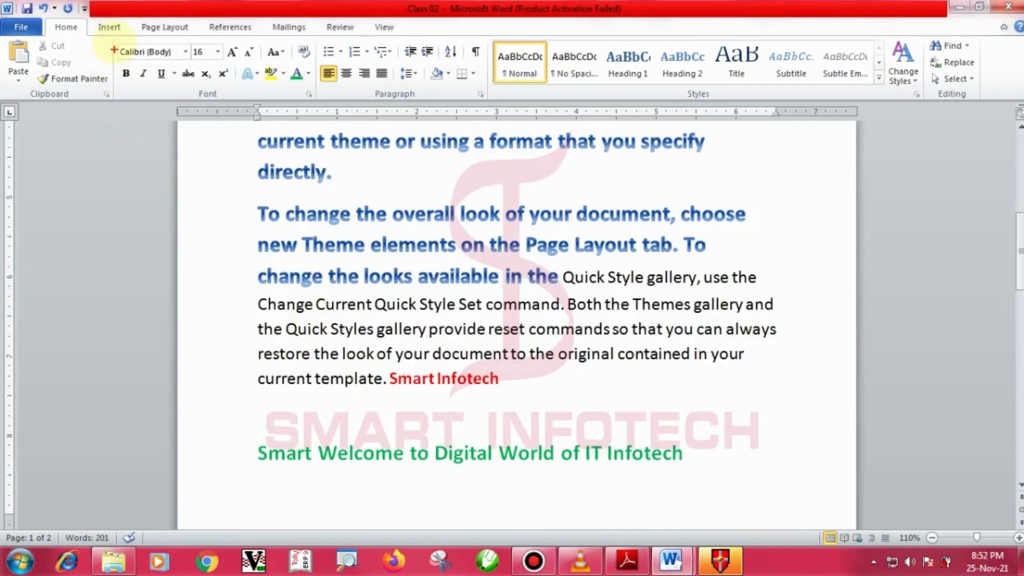
pyautogui.moveTo(114, 37)
pyautogui.mouseDown()
pyautogui.moveTo(100, 98)
pyautogui.moveTo(1, 98)
pyautogui.mouseUp()
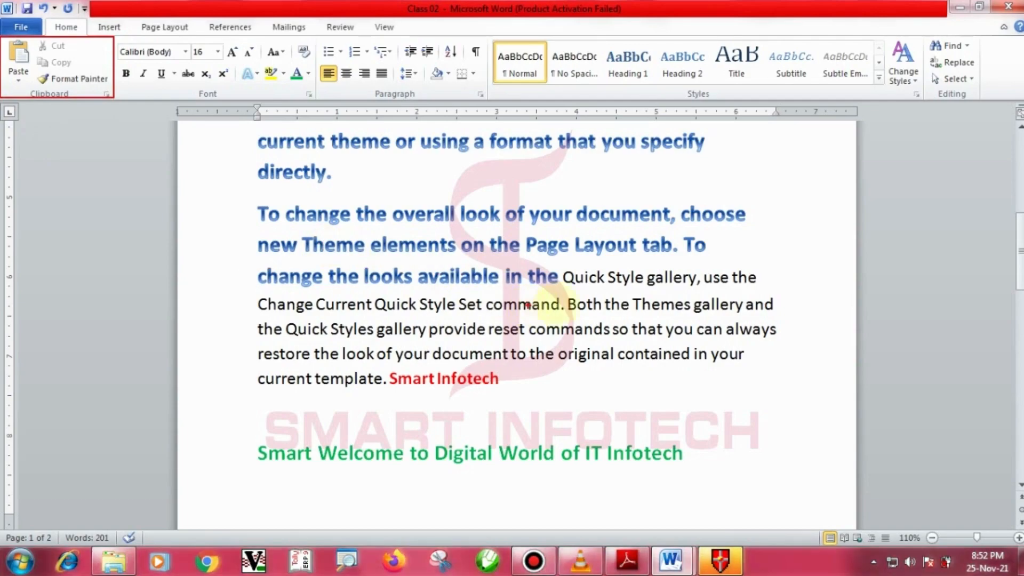
pyautogui.press('Escape')
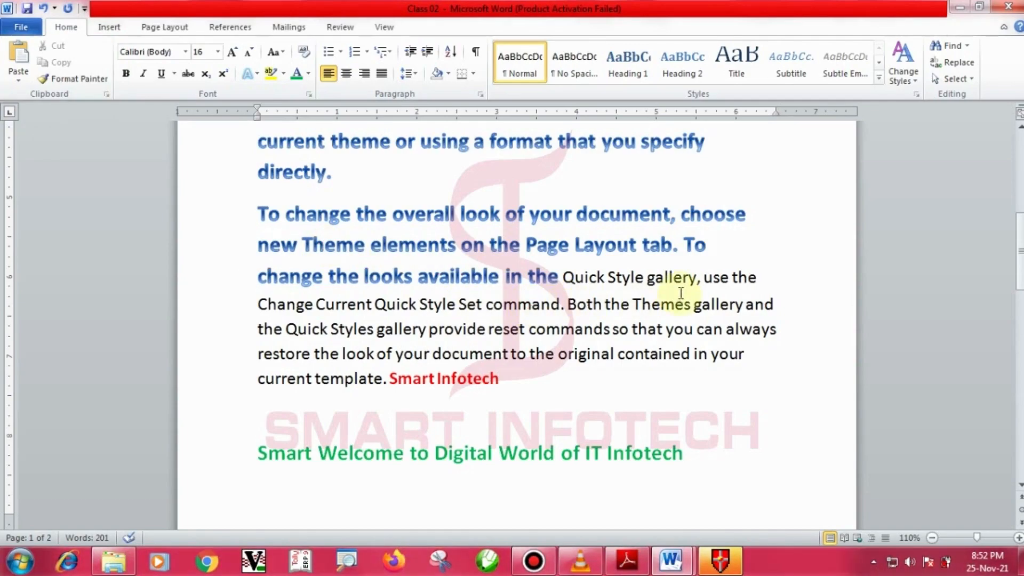
pyautogui.scroll(9, 680, 293)
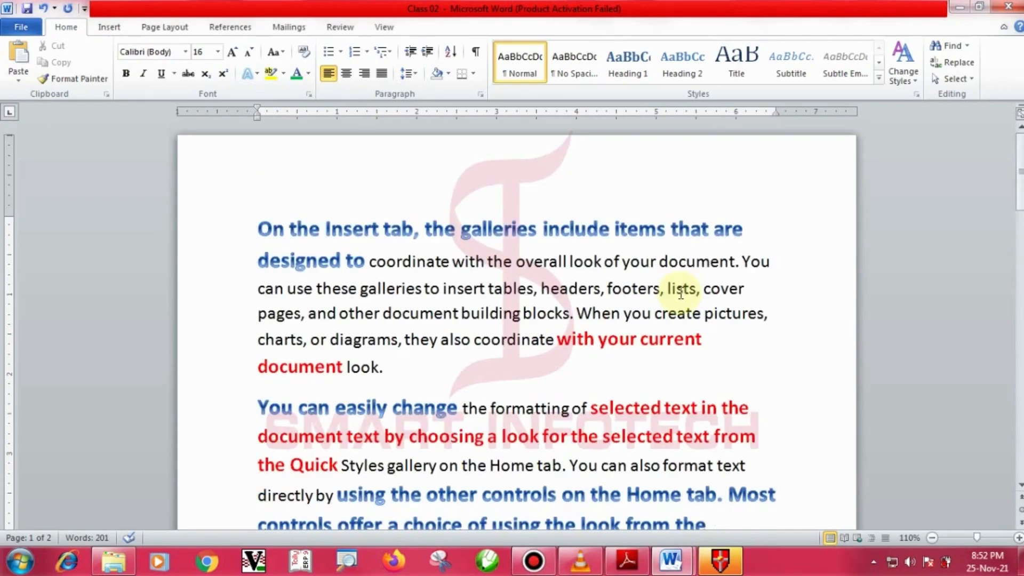